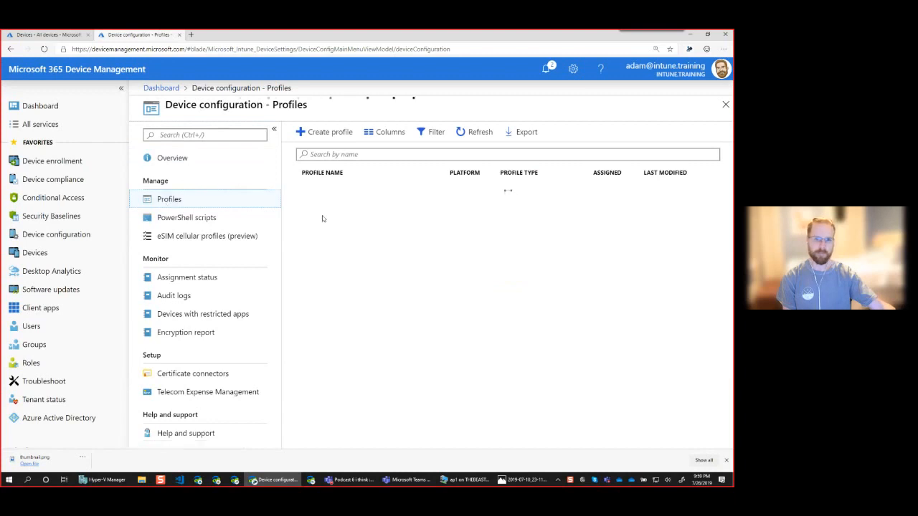
# Start a new device configuration profile and name it Win10_OneDrive_KFM.
pyautogui.click(333, 132)
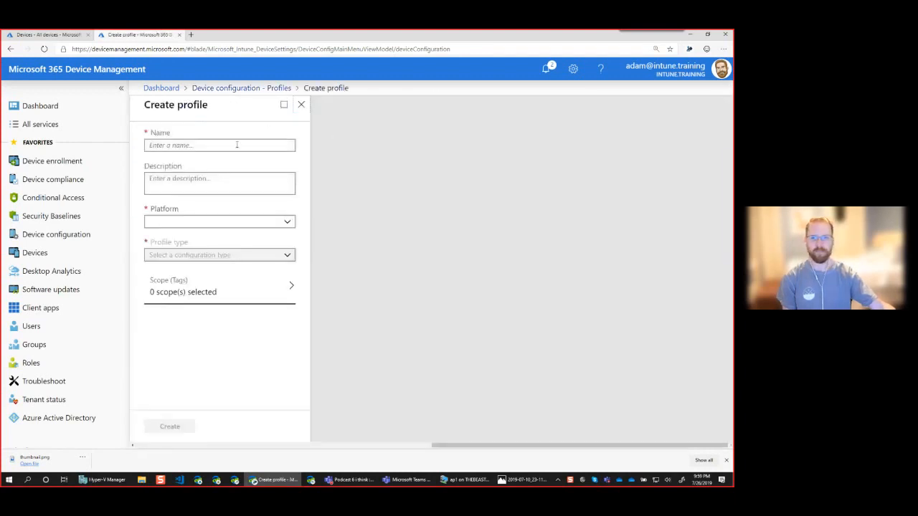
pyautogui.write('Win10_')
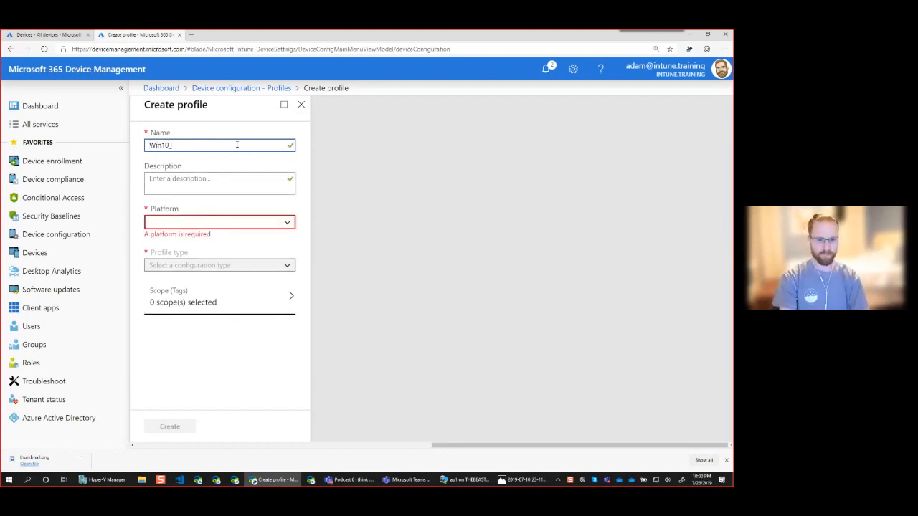
pyautogui.write('OneD')
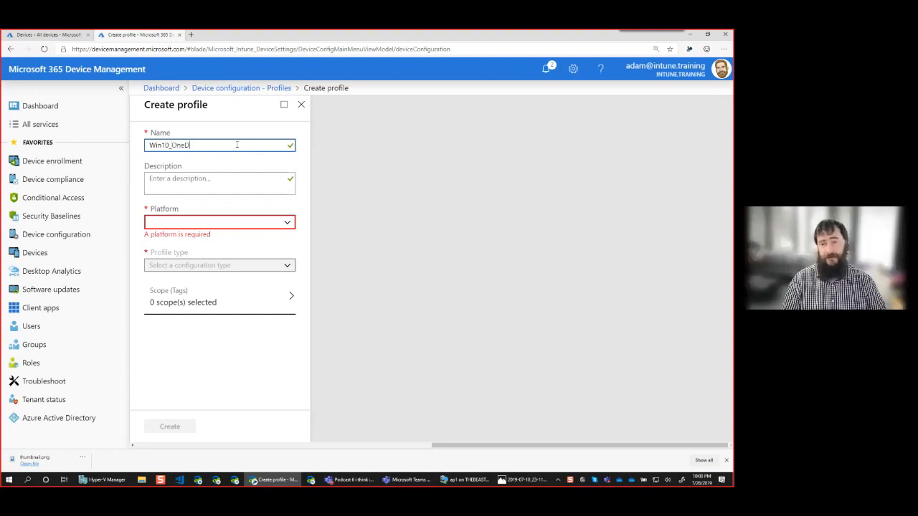
pyautogui.write('rive_K')
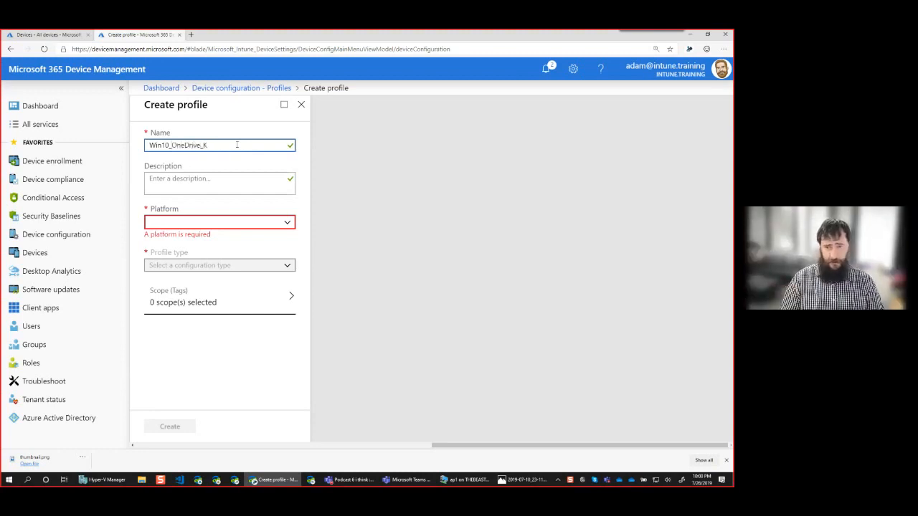
pyautogui.write('FM')
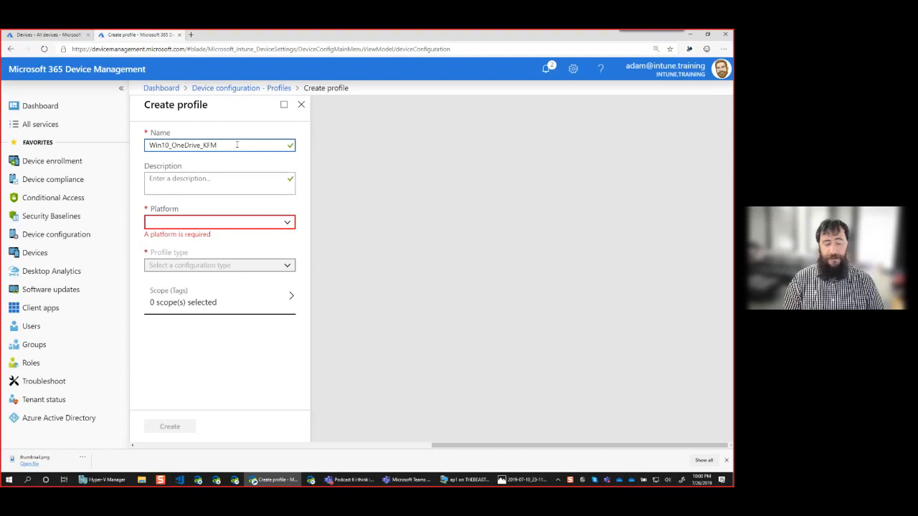
# Set the profile's platform to Windows 10 and later and its type to Administrative Templates.
pyautogui.click(234, 223)
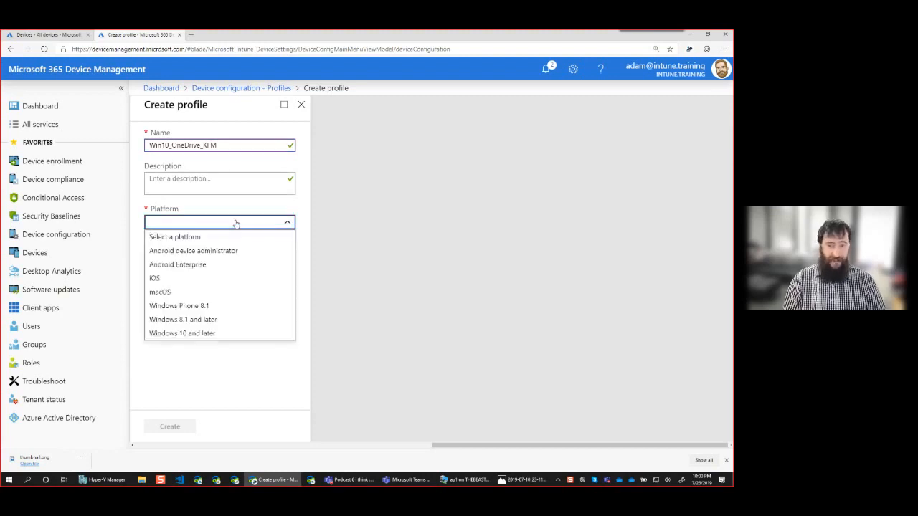
pyautogui.click(210, 331)
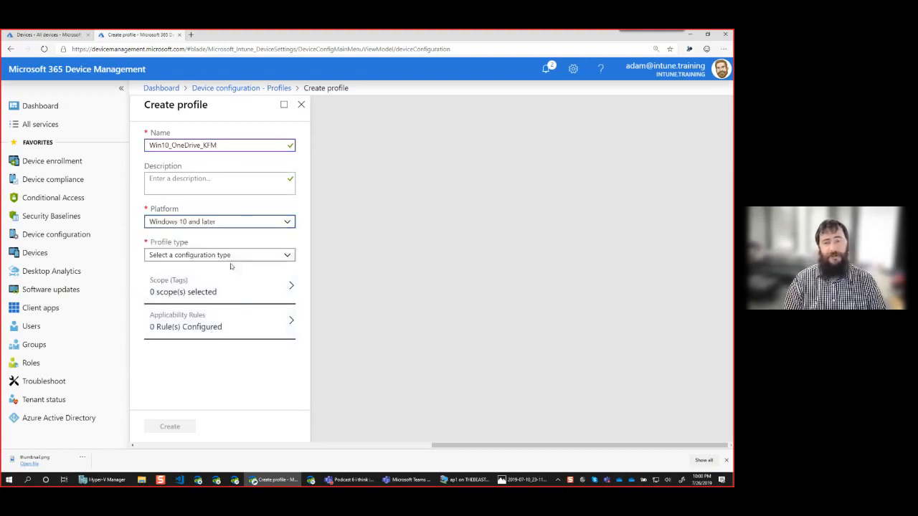
pyautogui.click(249, 256)
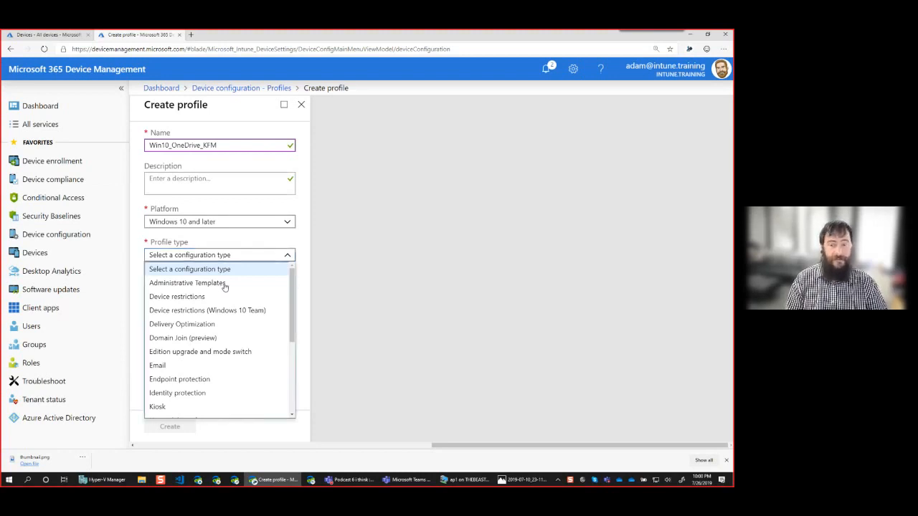
pyautogui.click(224, 283)
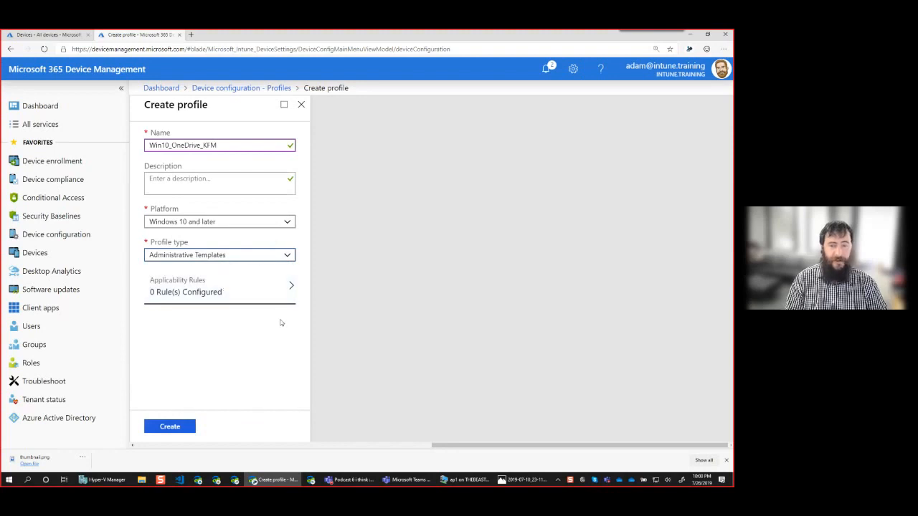
# Check the profile's applicability rules without adding any, and create the profile.
pyautogui.click(268, 289)
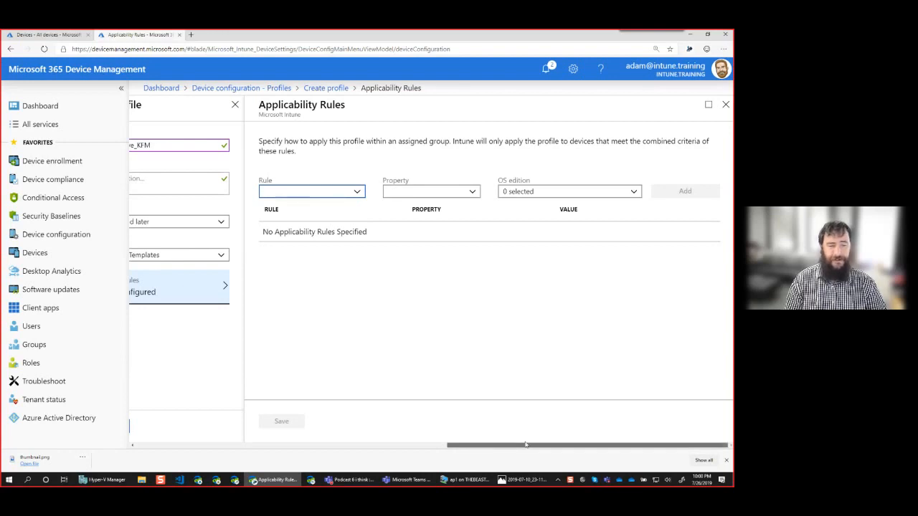
pyautogui.moveTo(521, 444); pyautogui.dragTo(426, 445)
pyautogui.click(318, 428)
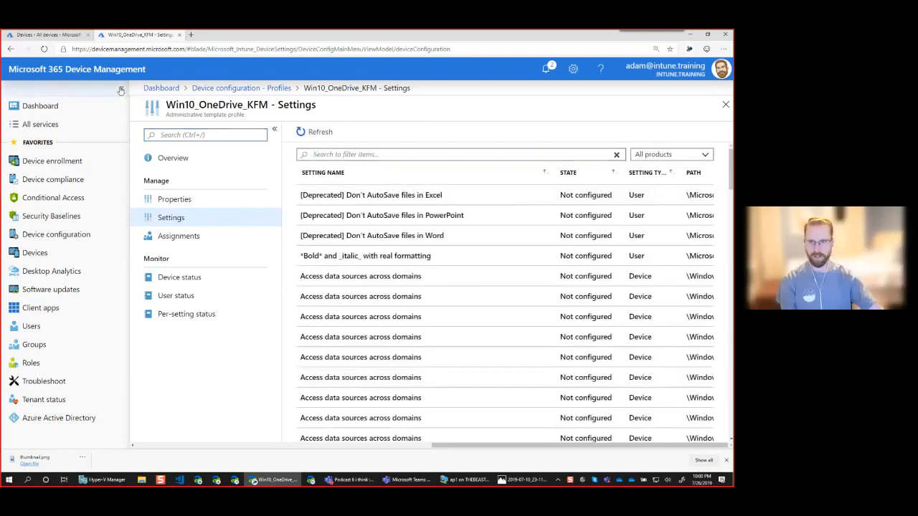
# Collapse the portal navigation and the profile's menu so the settings list fills the page width.
pyautogui.click(120, 89)
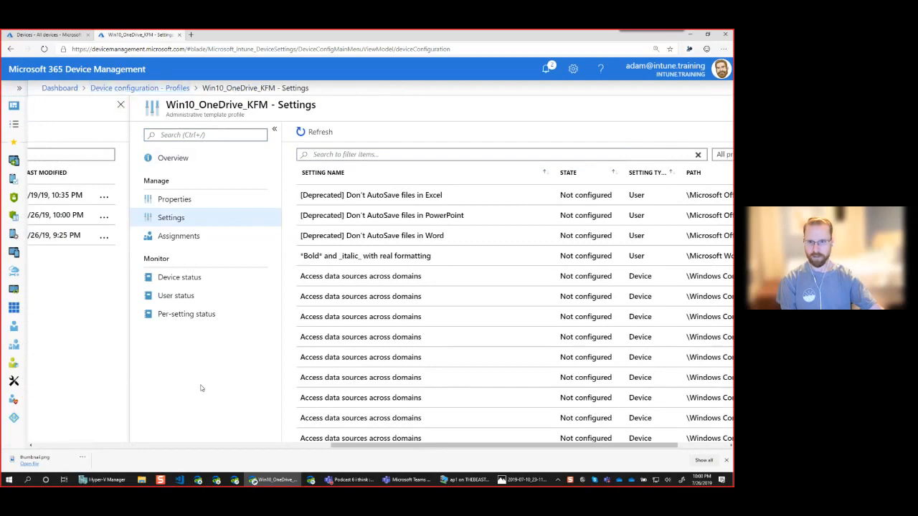
pyautogui.click(274, 129)
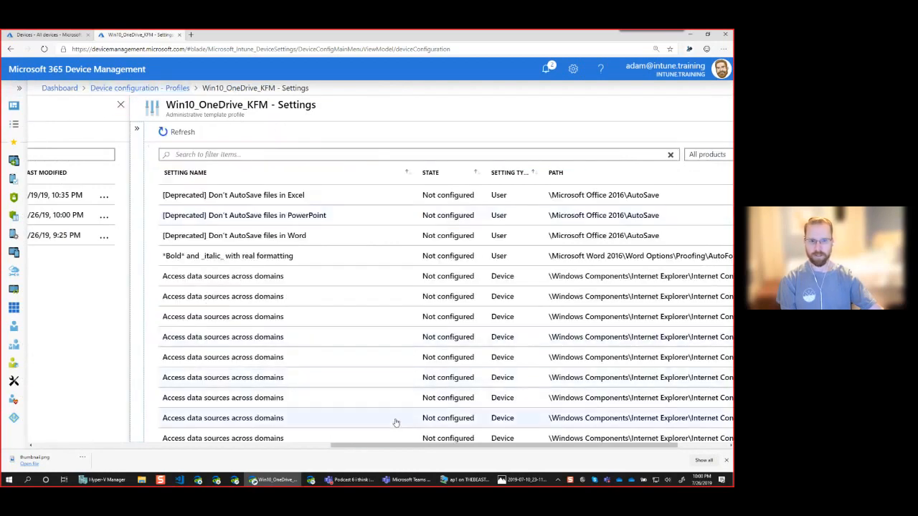
pyautogui.moveTo(405, 445); pyautogui.dragTo(466, 446)
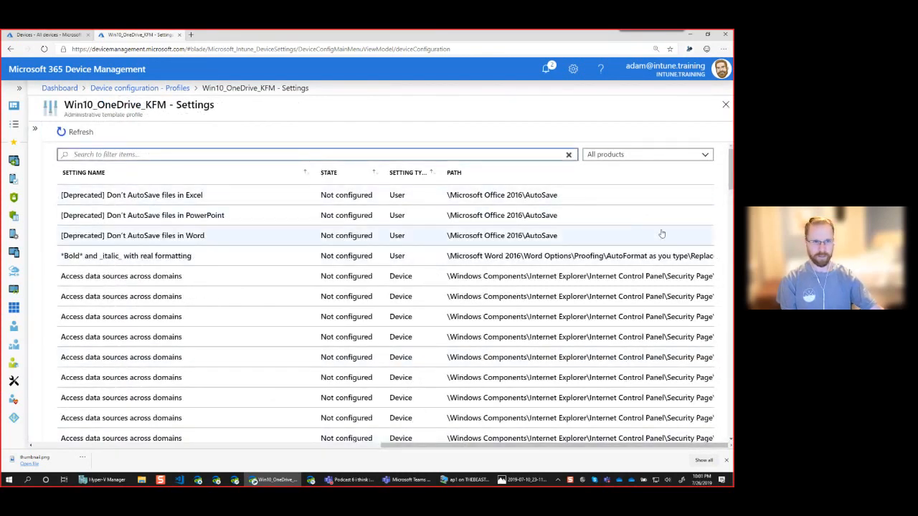
# Dismiss the browser's download bar and narrow the Setting Name column to give the Path column more room.
pyautogui.moveTo(730, 166); pyautogui.dragTo(731, 416)
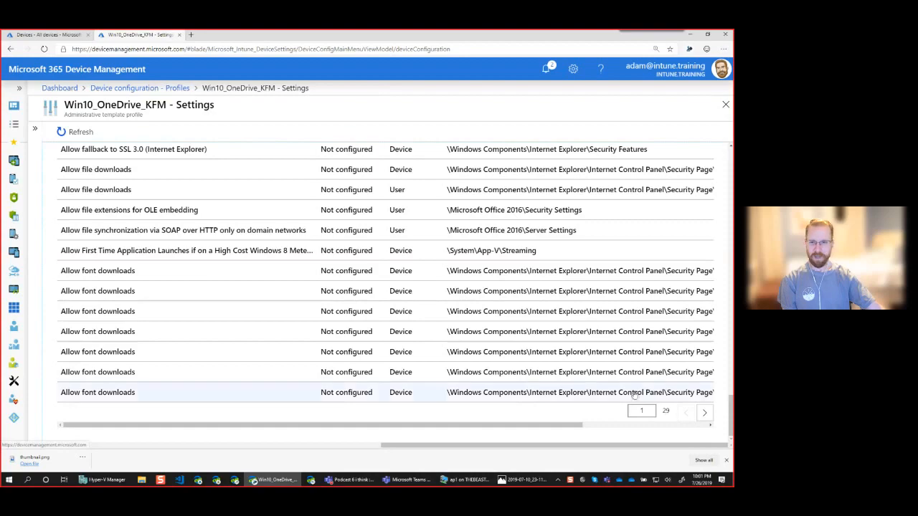
pyautogui.moveTo(729, 411); pyautogui.dragTo(710, 169)
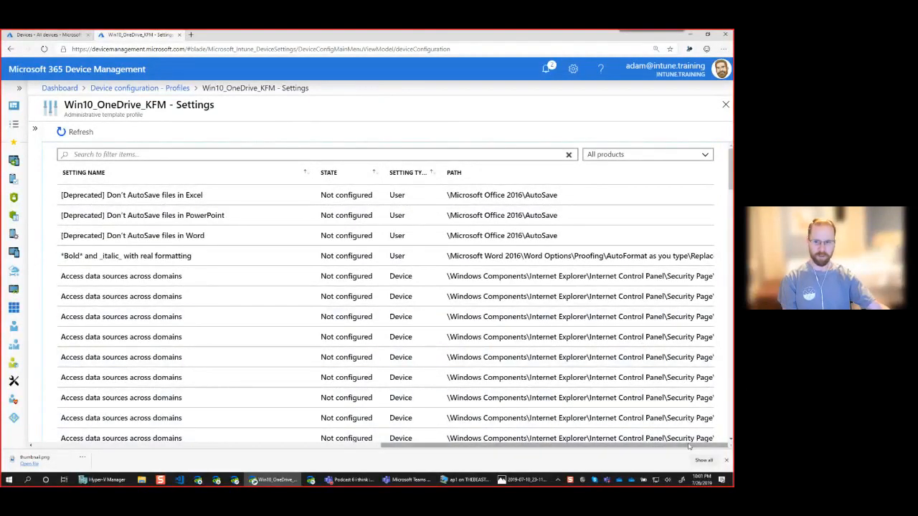
pyautogui.click(727, 461)
pyautogui.click(233, 152)
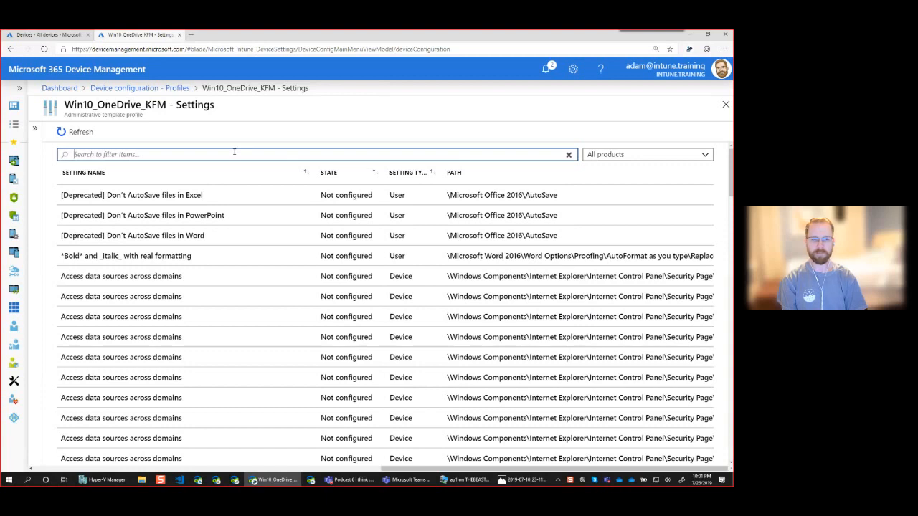
pyautogui.moveTo(313, 173); pyautogui.dragTo(227, 178)
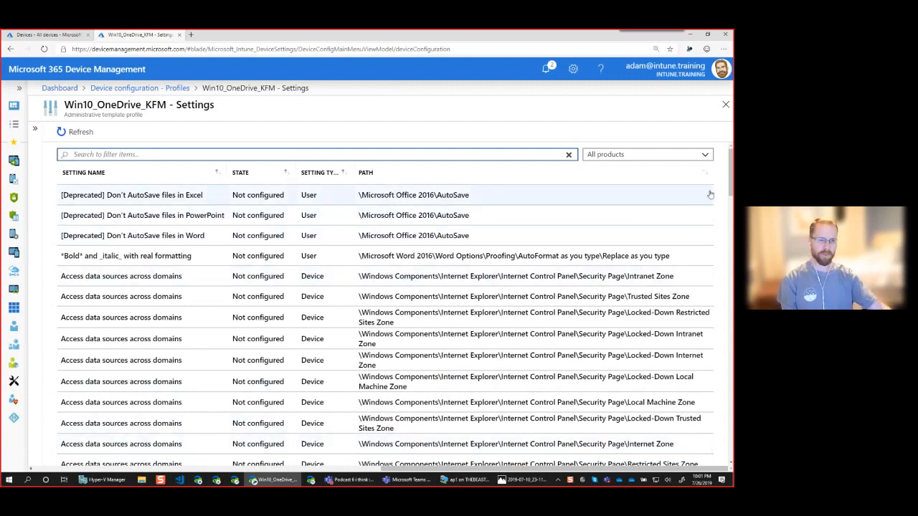
# Look through the first page of available settings with their paths, and check the product filter options.
pyautogui.moveTo(731, 183); pyautogui.dragTo(730, 326)
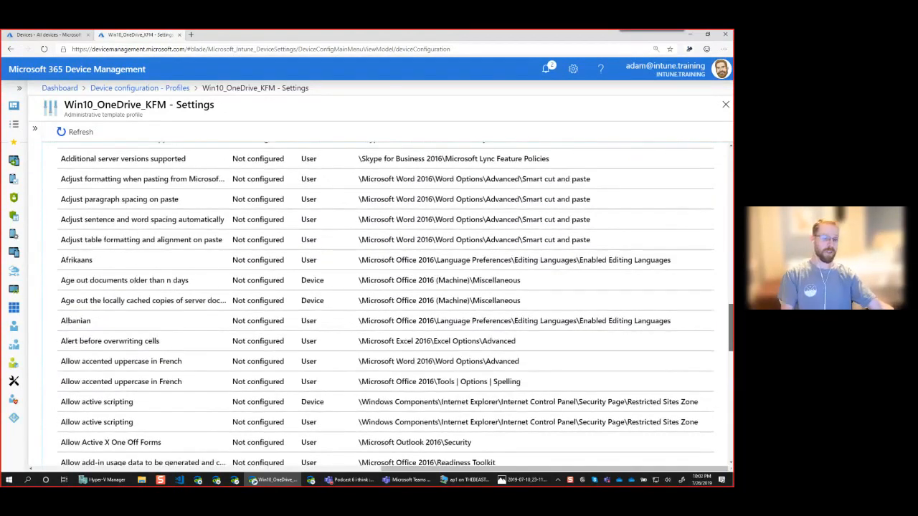
pyautogui.moveTo(731, 326); pyautogui.dragTo(731, 434)
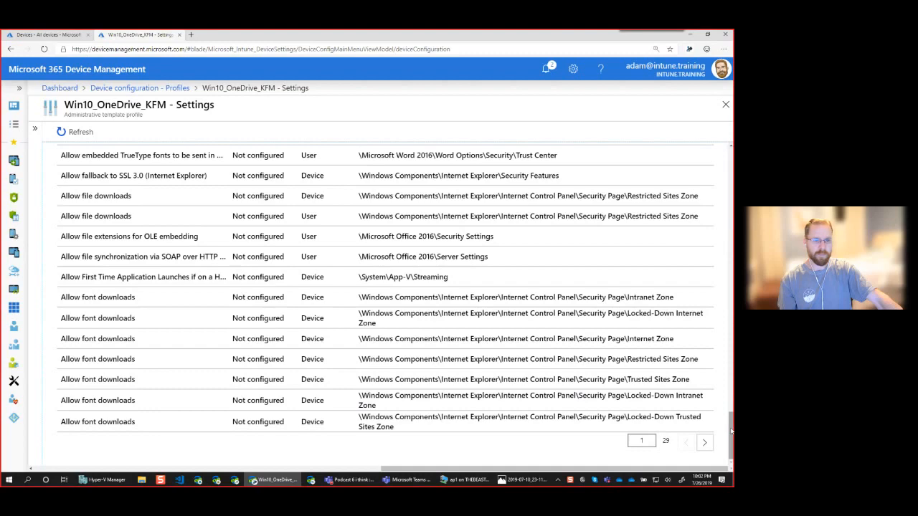
pyautogui.moveTo(731, 430); pyautogui.dragTo(730, 169)
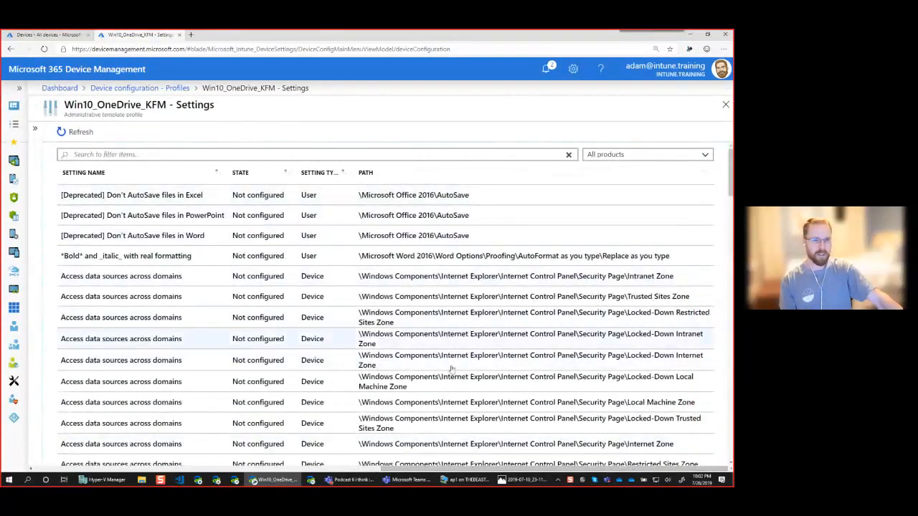
pyautogui.click(231, 155)
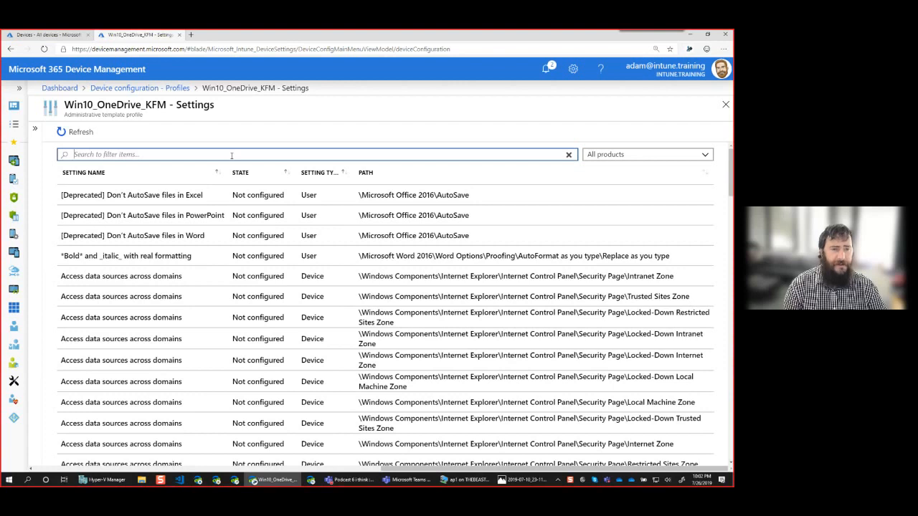
pyautogui.click(603, 155)
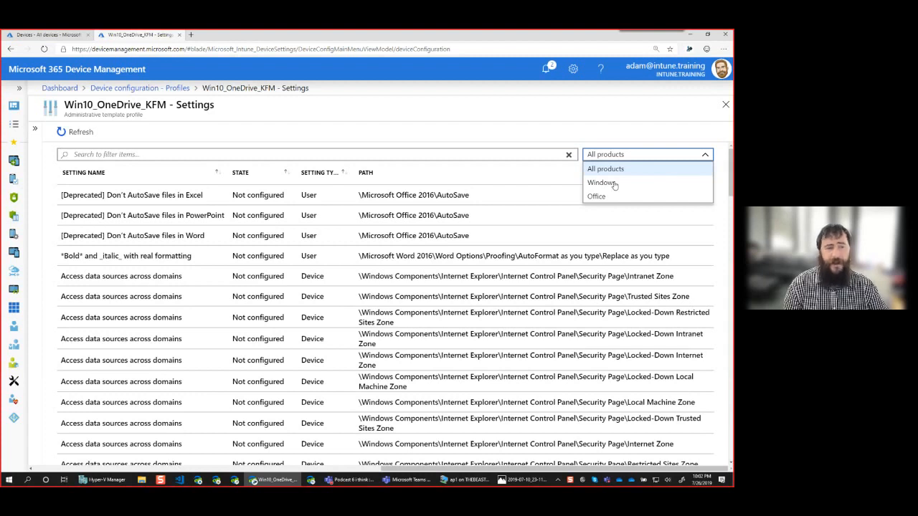
pyautogui.click(618, 157)
# Filter the settings list for entries about known folders and clear the search term.
pyautogui.click(425, 156)
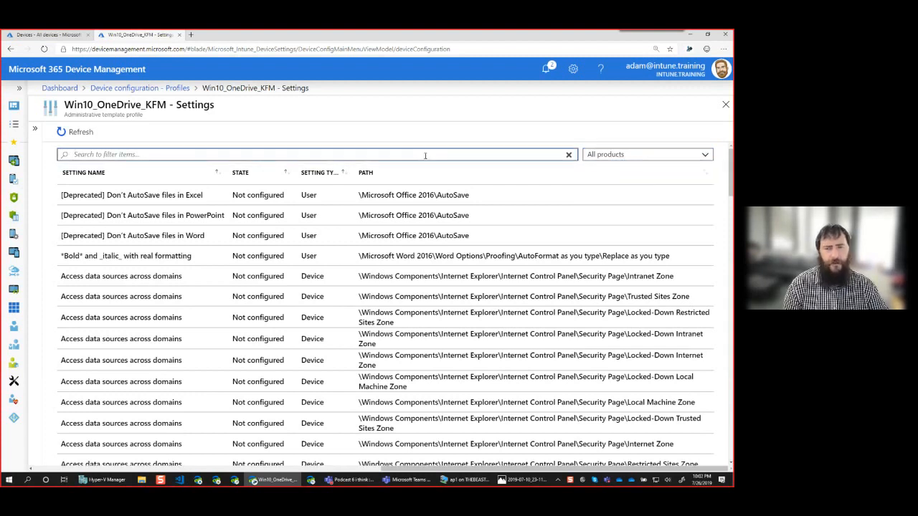
pyautogui.write('Kn')
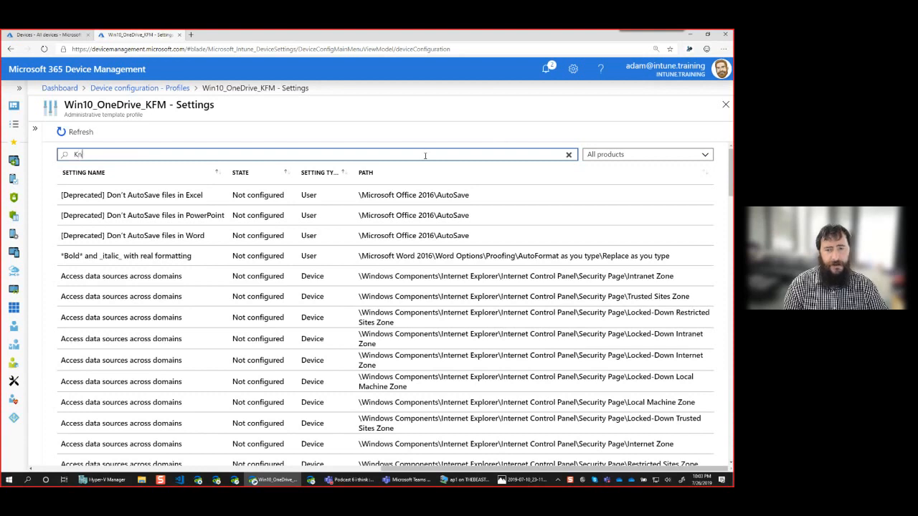
pyautogui.write('own')
pyautogui.hotkey('ctrl', 'a')
pyautogui.press('BackSpace')
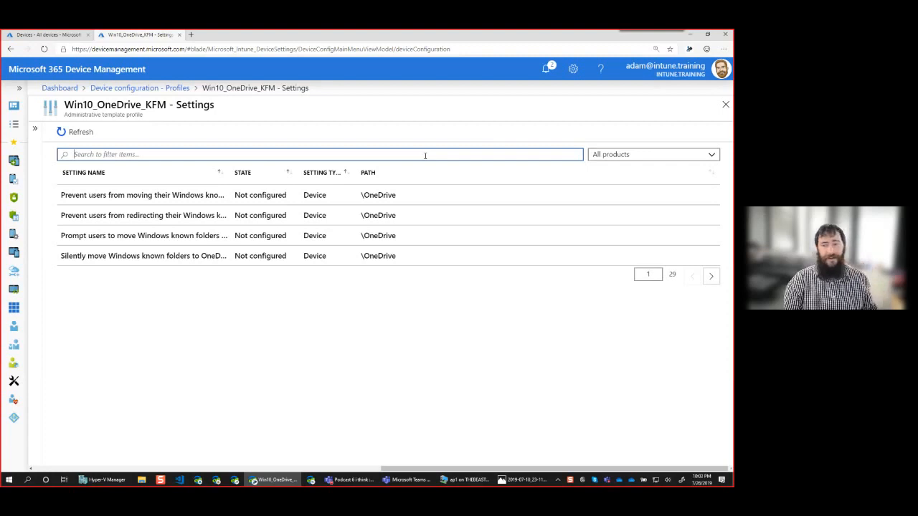
# Filter the settings list by "onedrive" and widen the Setting Name column to show the full names.
pyautogui.write('onedrive')
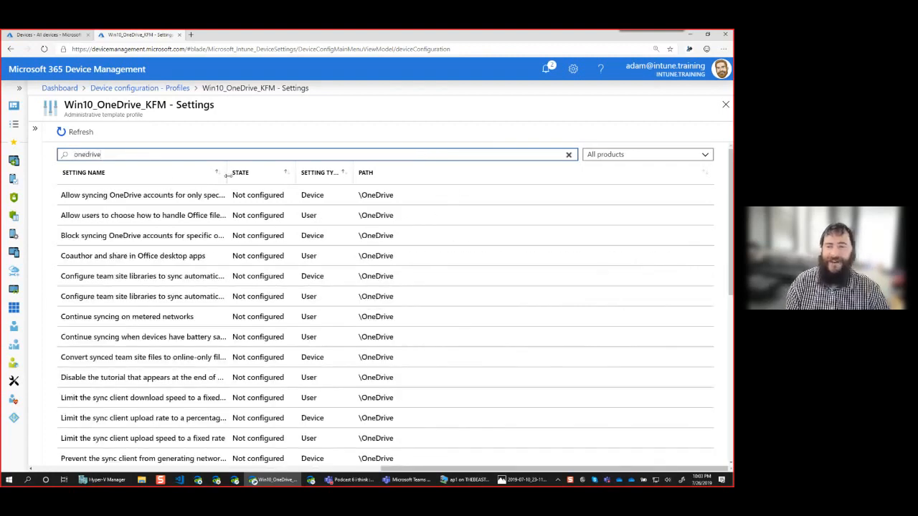
pyautogui.moveTo(226, 174); pyautogui.dragTo(351, 179)
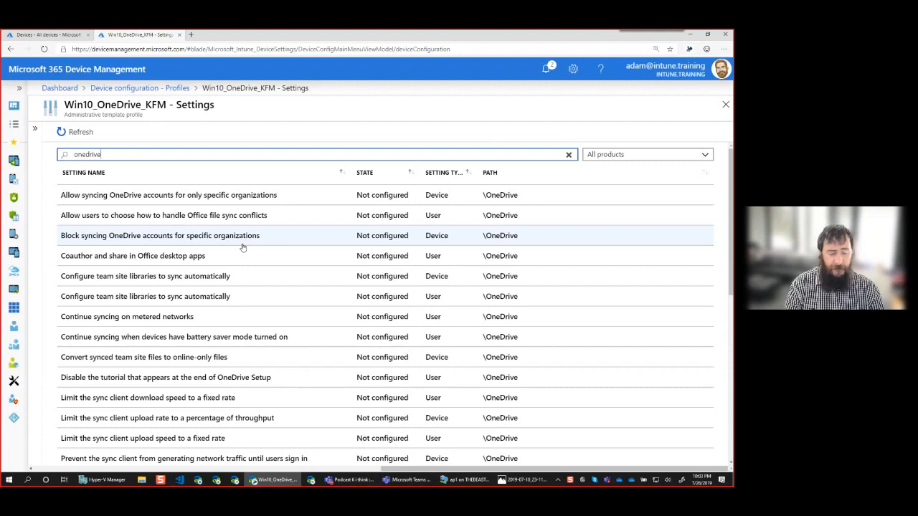
# Enable the setting "Allow syncing OneDrive accounts for only specific organizations" and place the cursor in its empty Tenant ID field.
pyautogui.click(231, 202)
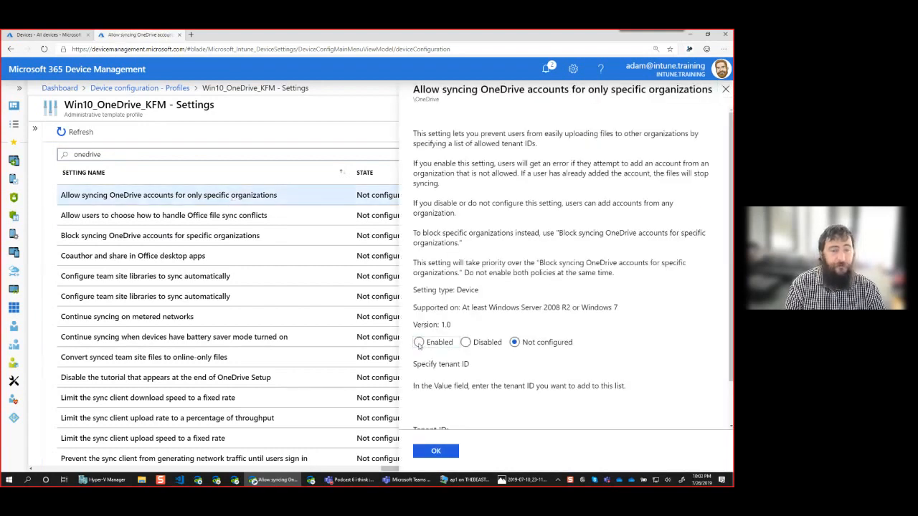
pyautogui.click(419, 343)
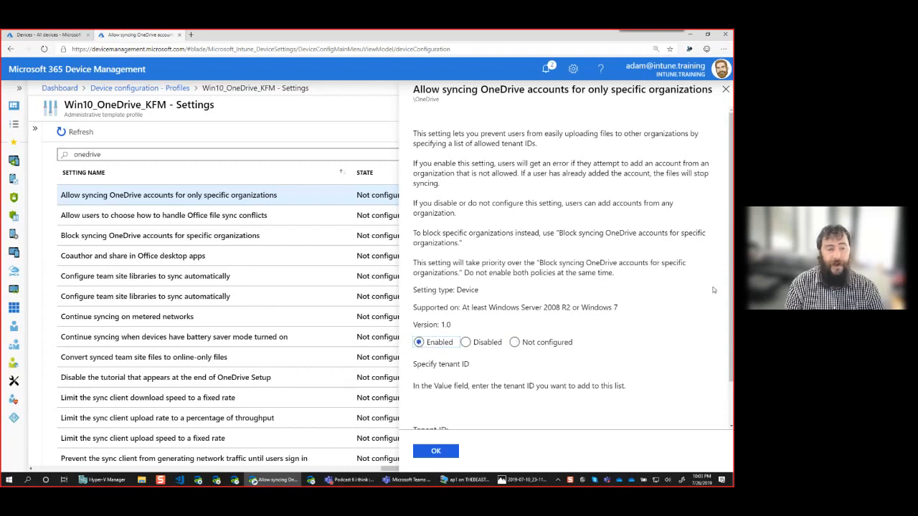
pyautogui.scroll(-2, 732, 307)
pyautogui.click(513, 399)
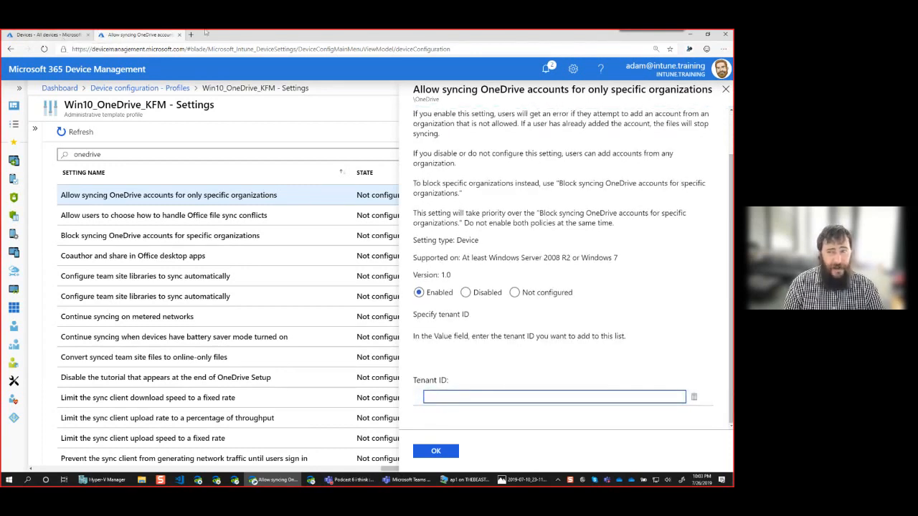
# Switch to the Azure page, go to the portal.azure.com home and open Azure Active Directory.
pyautogui.click(82, 37)
pyautogui.click(172, 48)
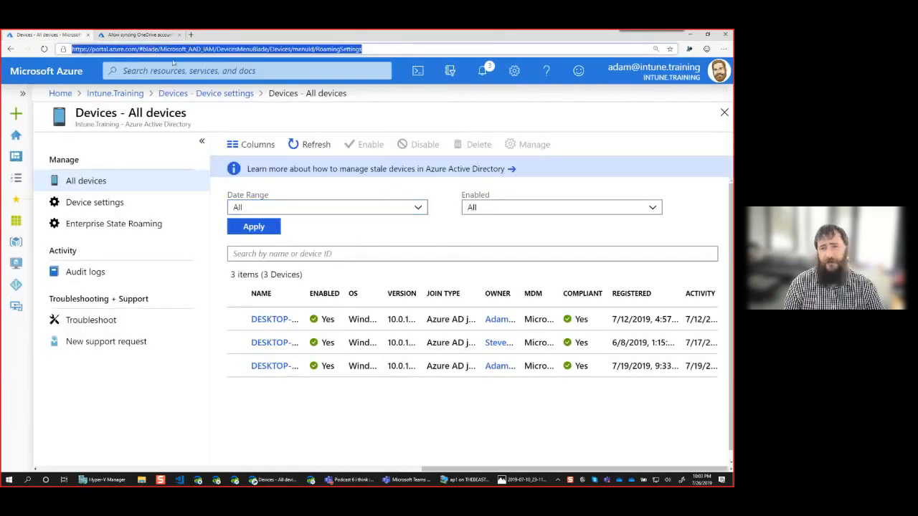
pyautogui.write('portal.azure.com')
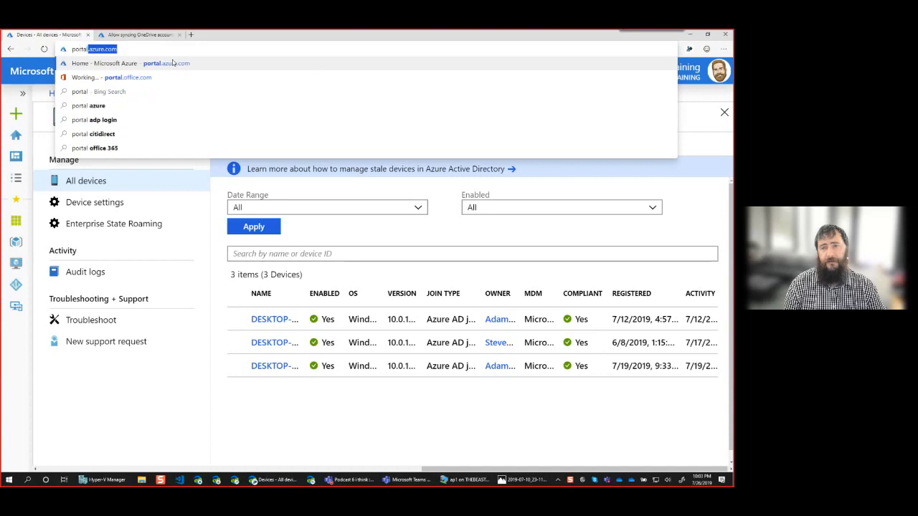
pyautogui.click(172, 63)
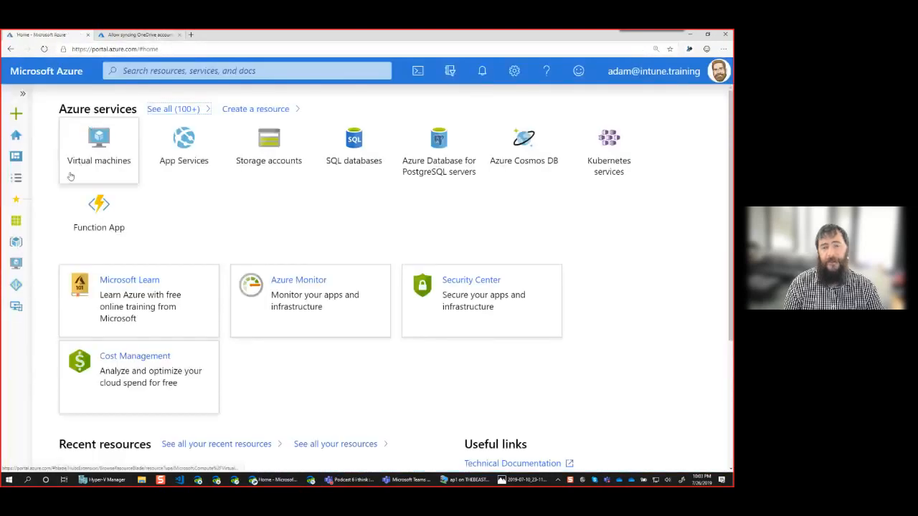
pyautogui.click(22, 93)
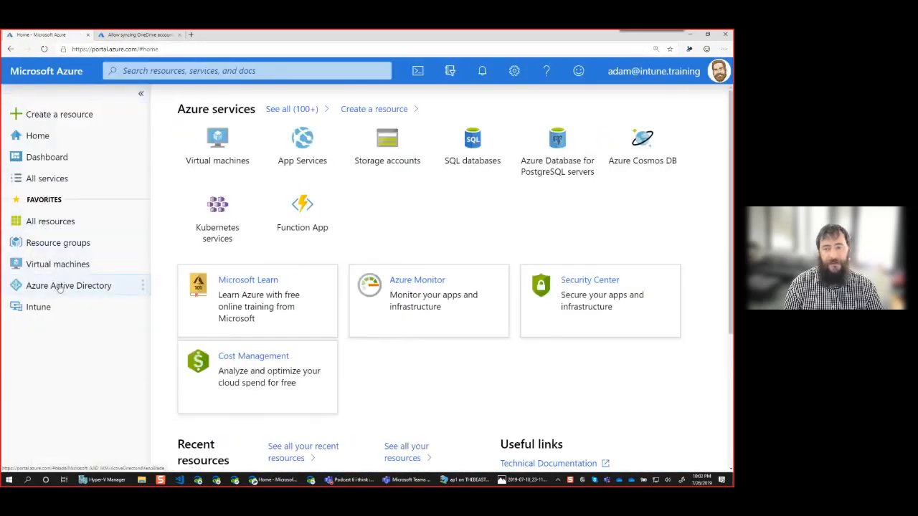
pyautogui.click(60, 286)
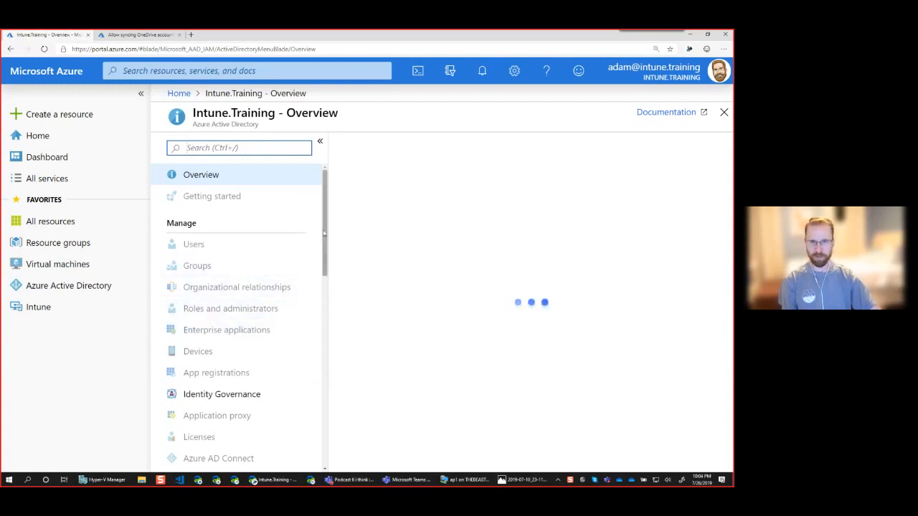
# Open the Intune.Training directory's properties and copy its Directory ID.
pyautogui.scroll(-1, 324, 233)
pyautogui.scroll(1, 322, 228)
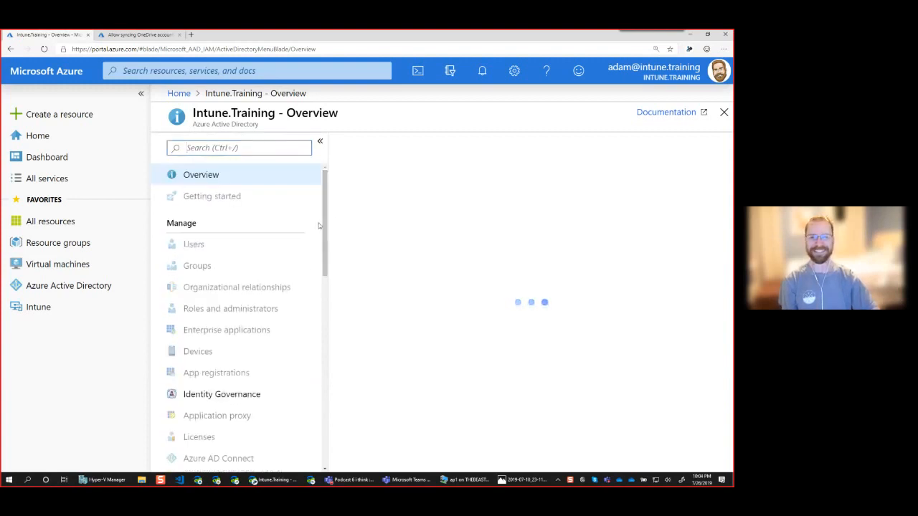
pyautogui.moveTo(322, 241); pyautogui.dragTo(342, 322)
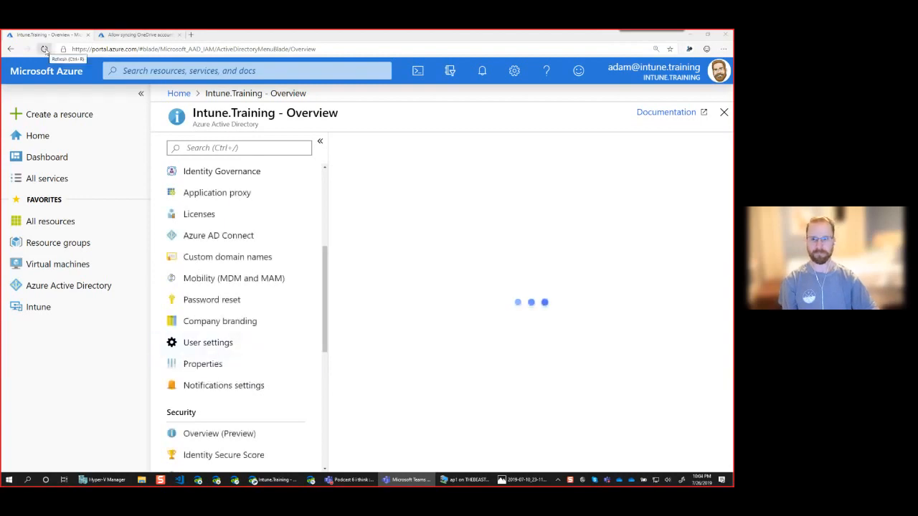
pyautogui.click(213, 347)
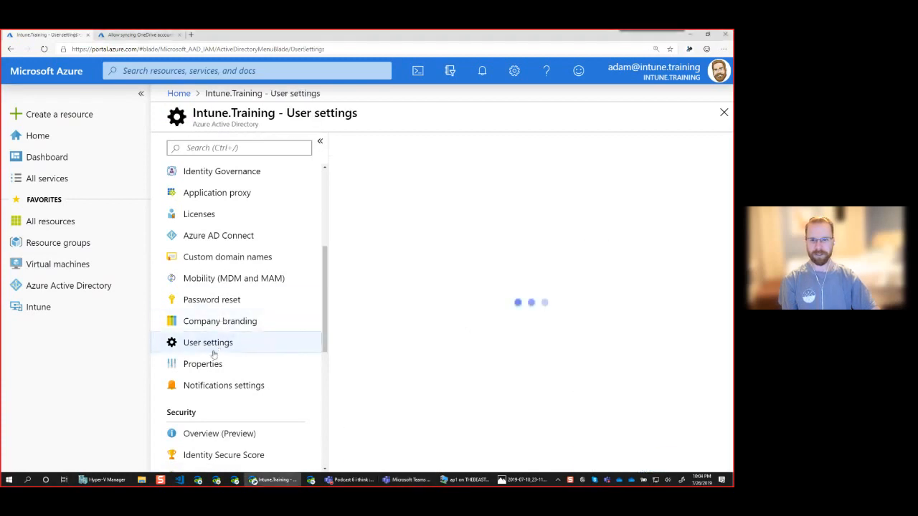
pyautogui.click(208, 365)
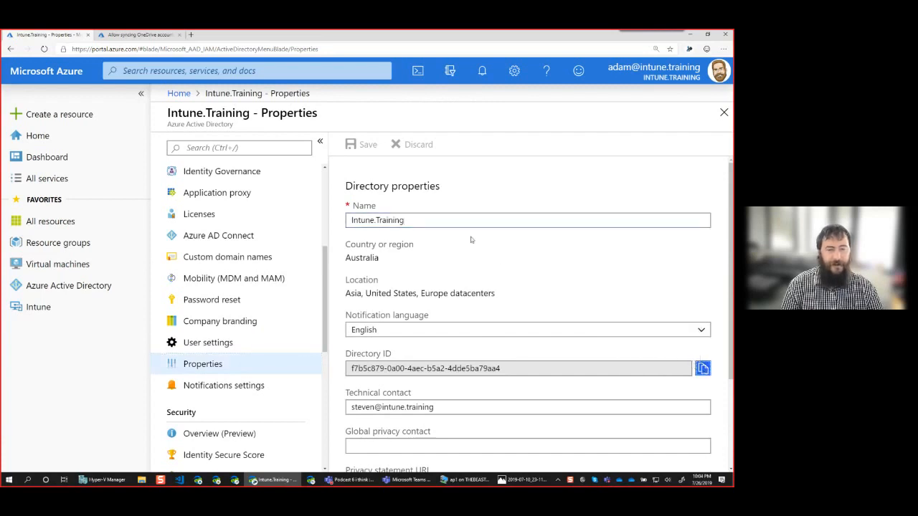
# Return to the OneDrive profile, paste the directory ID as the allowed Tenant ID and save the setting.
pyautogui.click(154, 34)
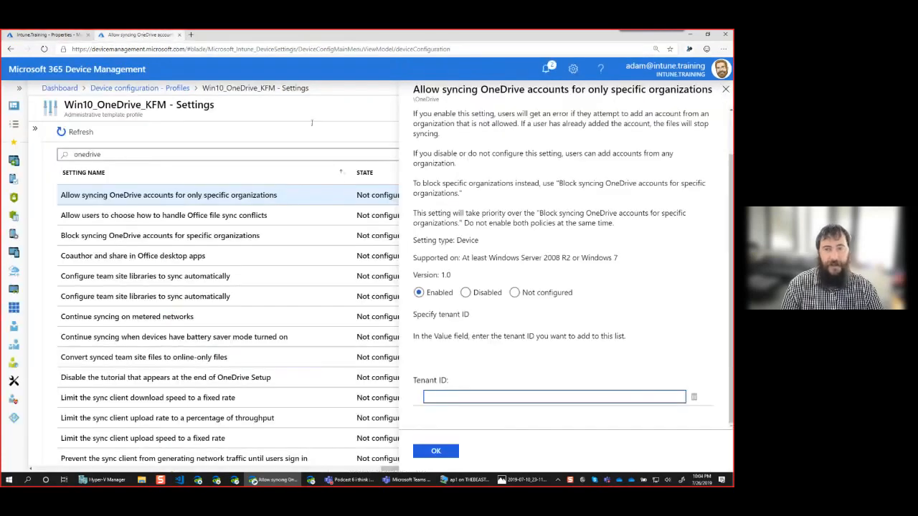
pyautogui.write('f7b5c879-0a00-4aec-b5a2-4dde5ba79aa4')
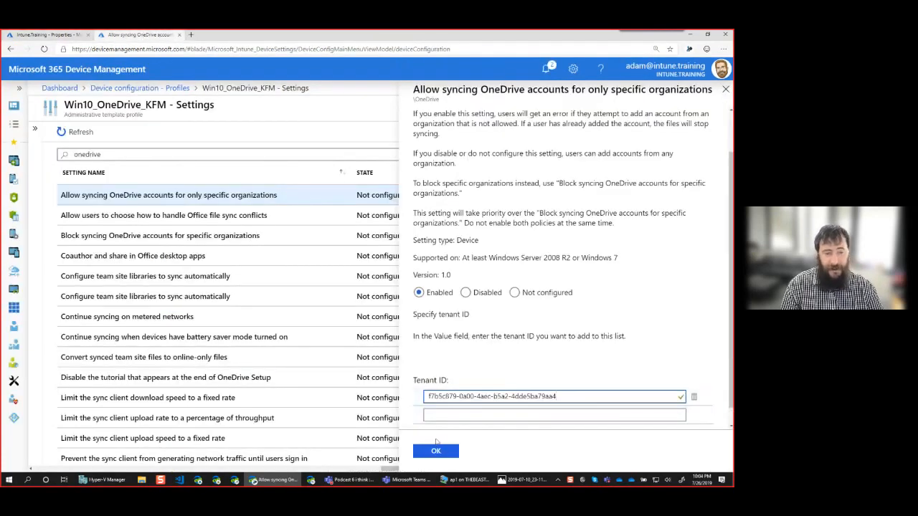
pyautogui.click(435, 452)
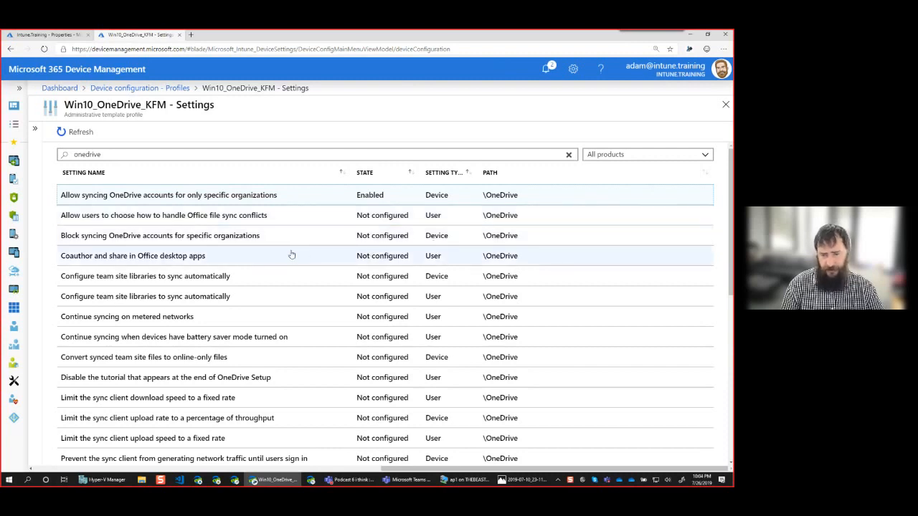
# Enable "Limit the sync client upload rate to a percentage of throughput" with a bandwidth of 30 and save it.
pyautogui.click(167, 421)
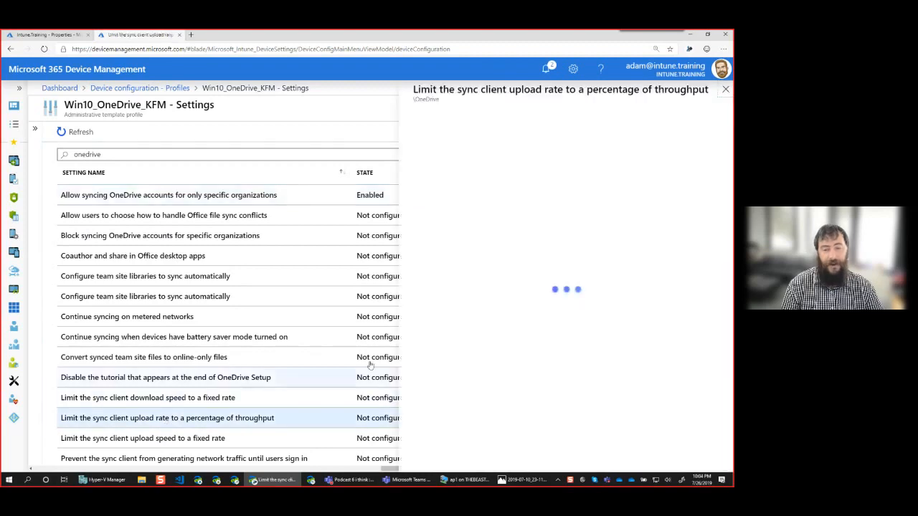
pyautogui.click(418, 394)
pyautogui.scroll(-2, 637, 345)
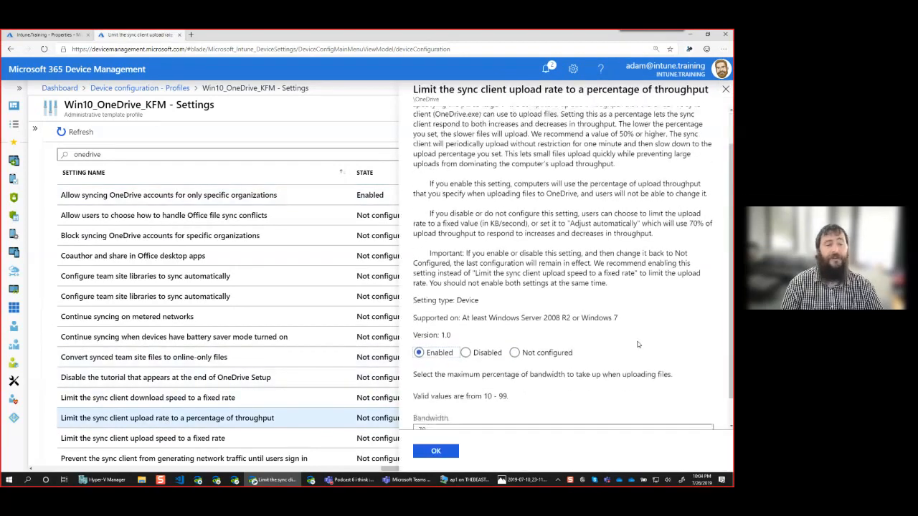
pyautogui.click(467, 400)
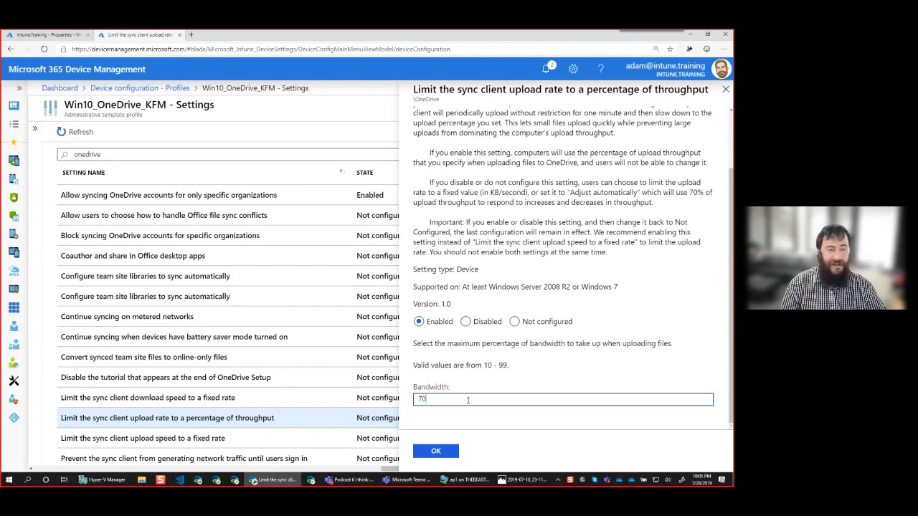
pyautogui.doubleClick(467, 400)
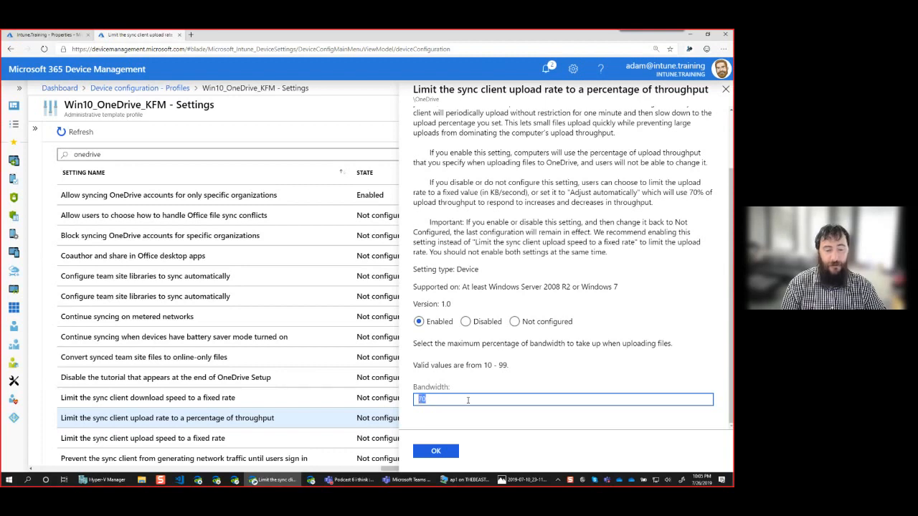
pyautogui.write('30')
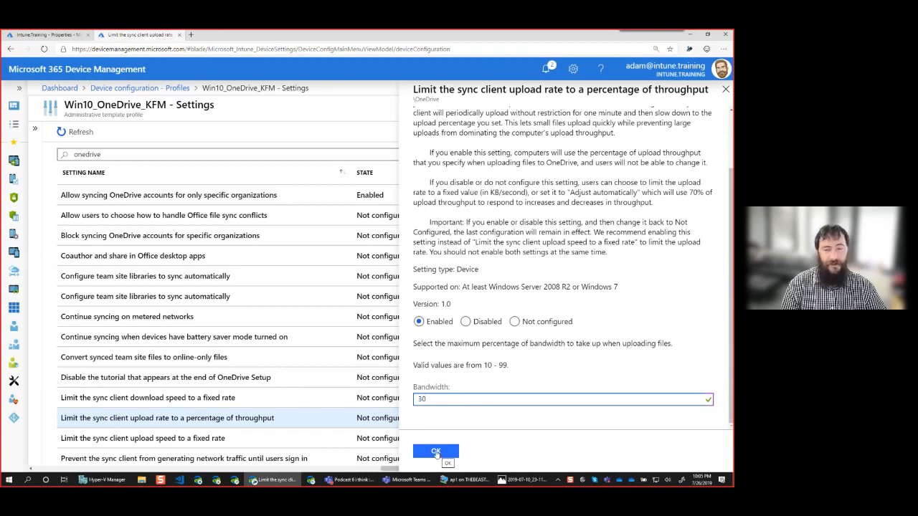
pyautogui.click(436, 452)
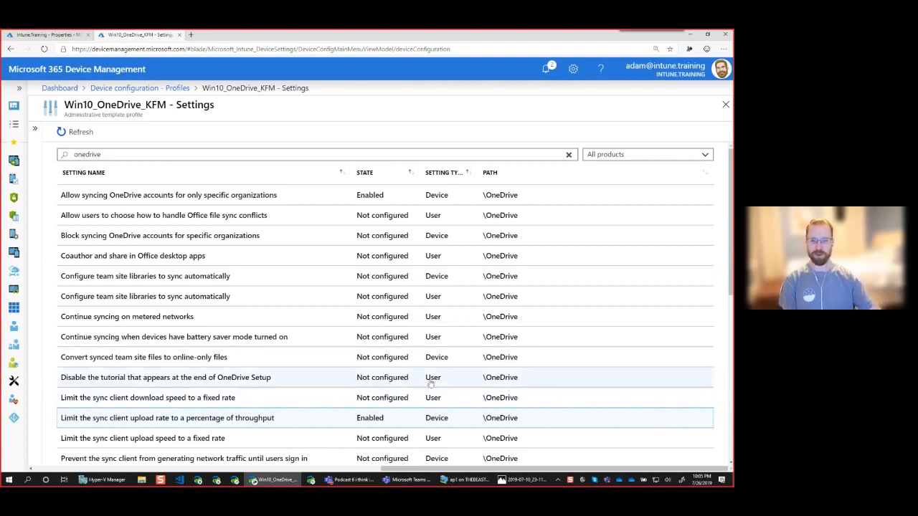
# Enable the setting "Prevent users from syncing libraries and folders shared from other organizations" and save it.
pyautogui.scroll(-3, 430, 380)
pyautogui.scroll(-3, 391, 365)
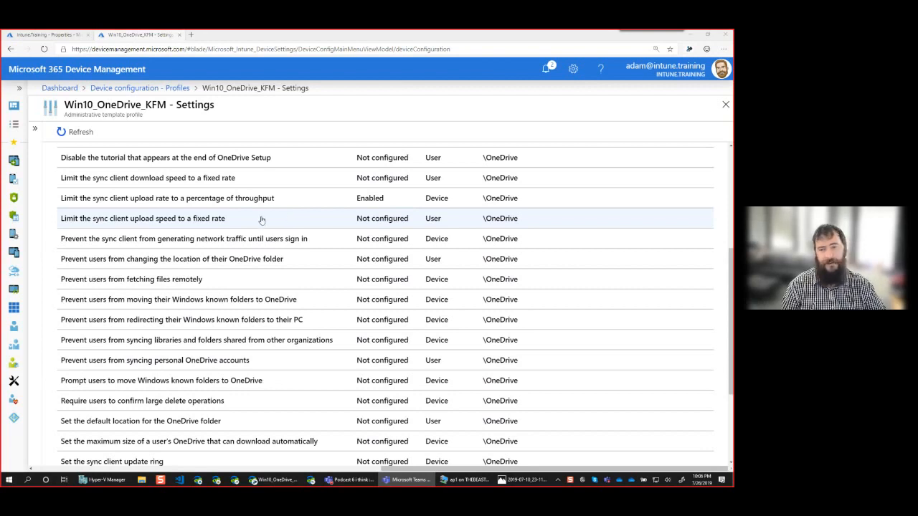
pyautogui.click(214, 348)
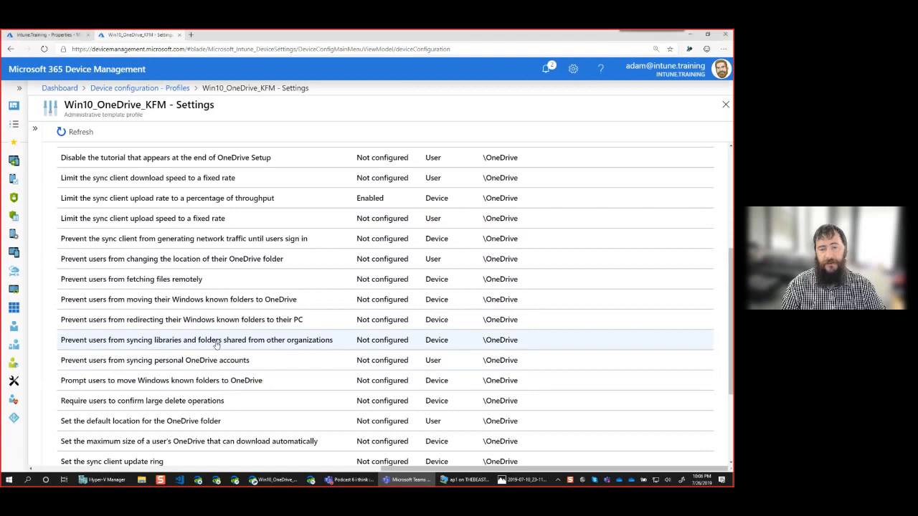
pyautogui.click(419, 323)
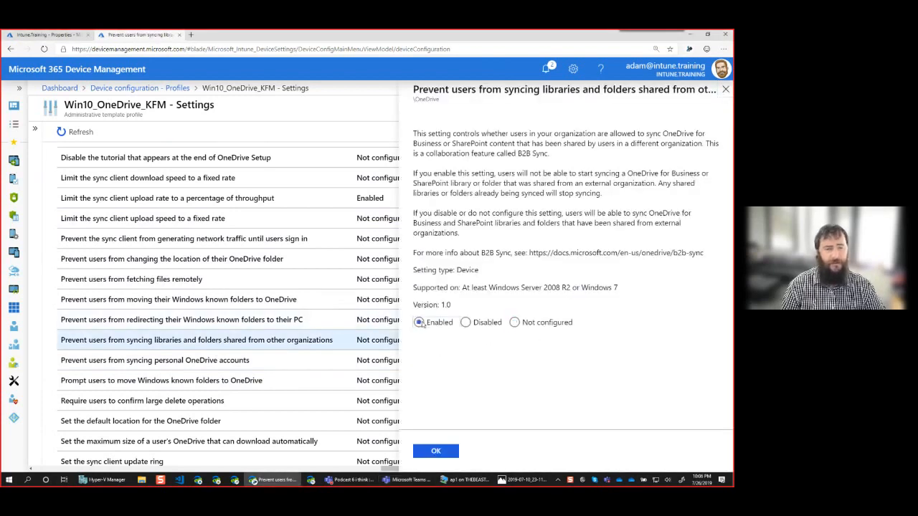
pyautogui.click(436, 452)
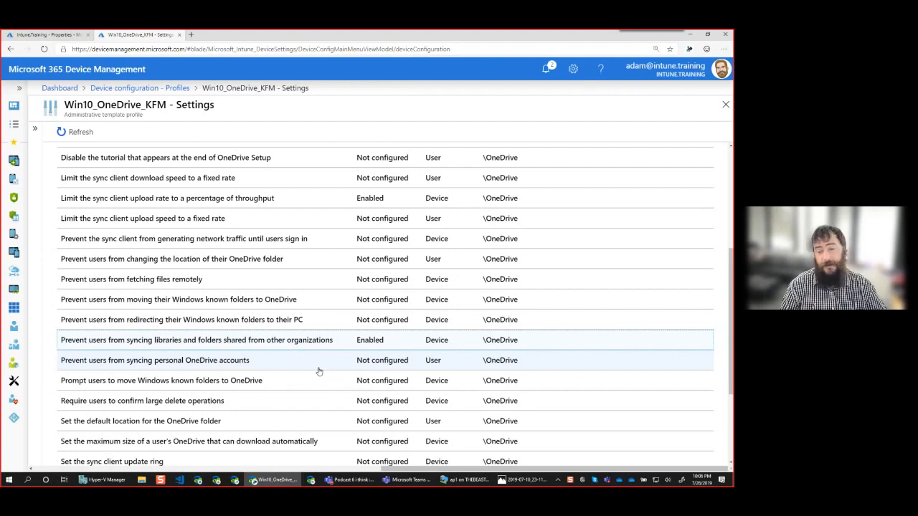
# Enable the setting "Prevent users from syncing personal OneDrive accounts" and save it.
pyautogui.click(303, 366)
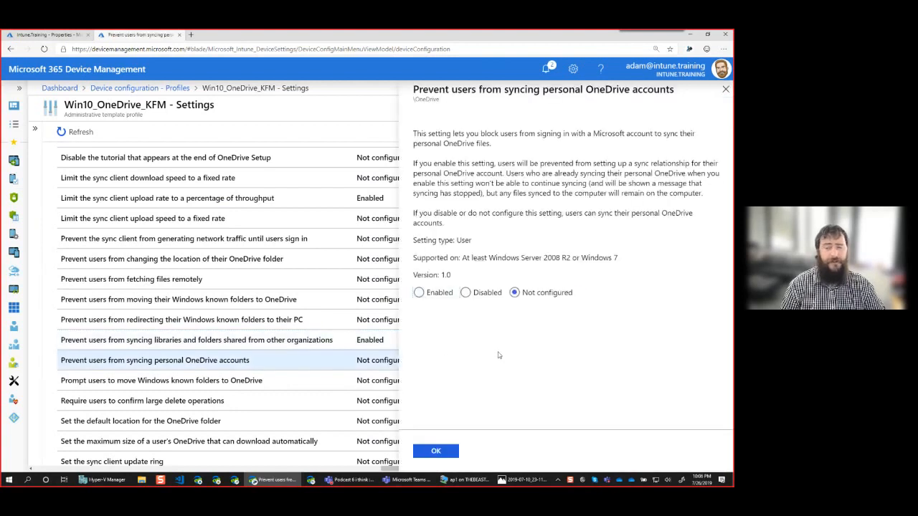
pyautogui.click(420, 293)
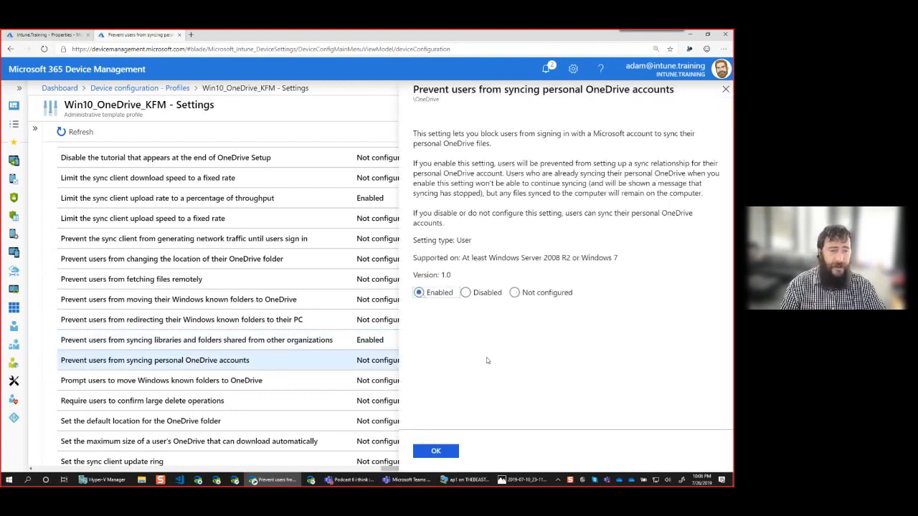
pyautogui.click(436, 451)
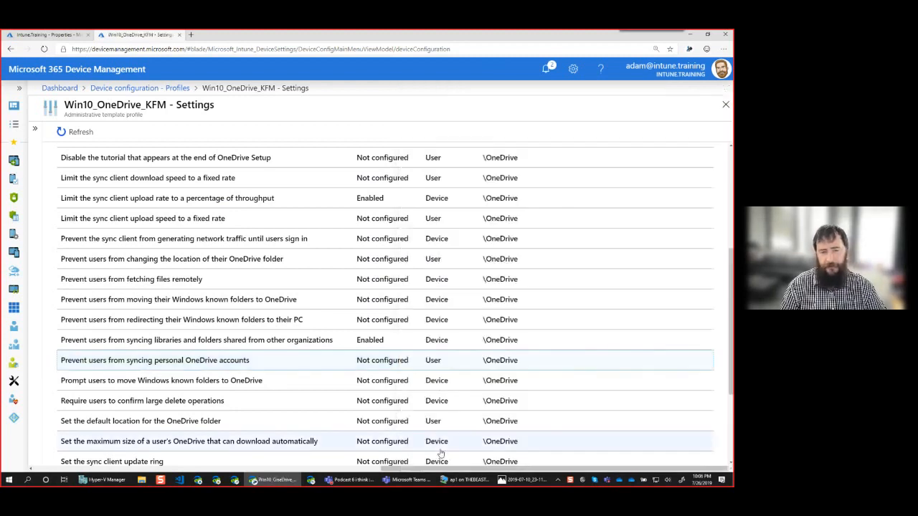
# Enable "Silently move Windows known folders to OneDrive" with the copied tenant ID, set the user notification to Yes and save it.
pyautogui.scroll(-1, 345, 403)
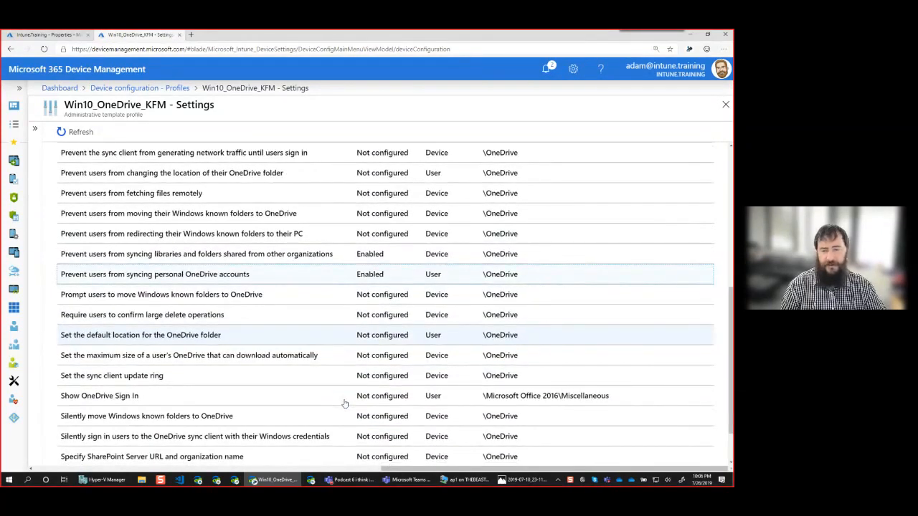
pyautogui.scroll(-1, 263, 399)
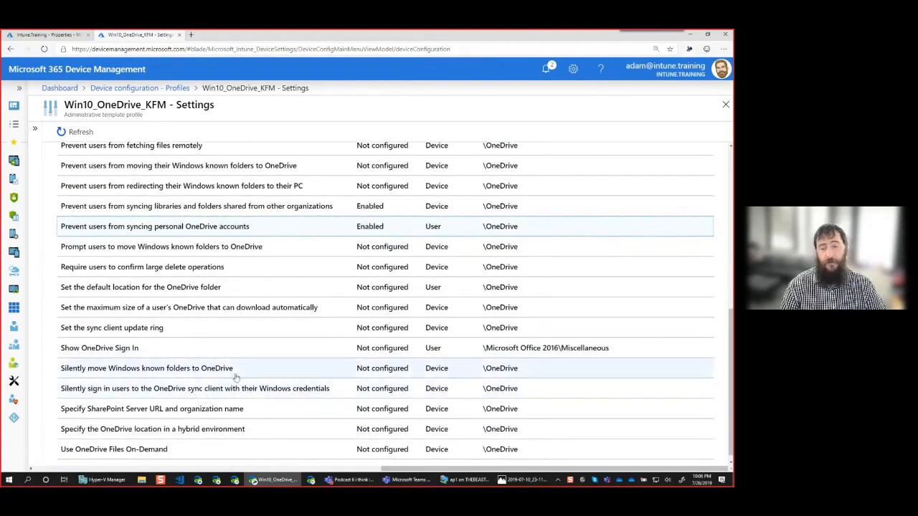
pyautogui.click(232, 370)
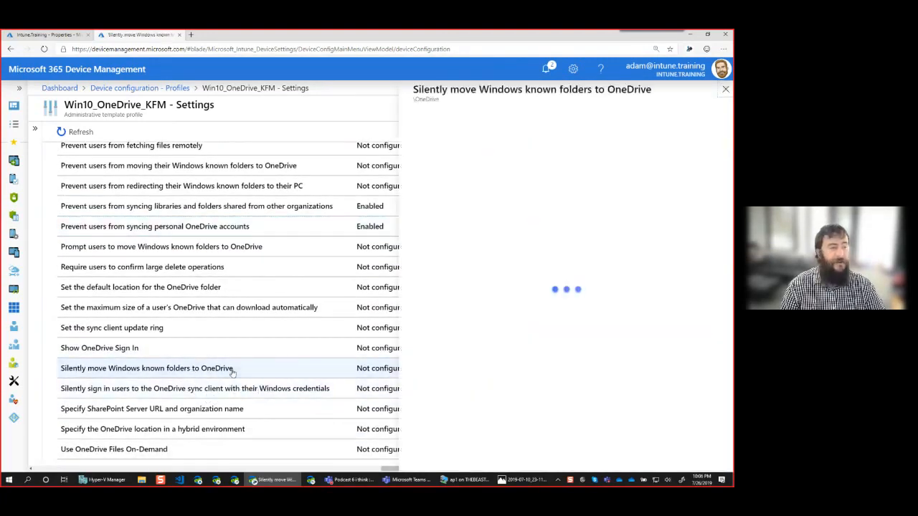
pyautogui.click(419, 342)
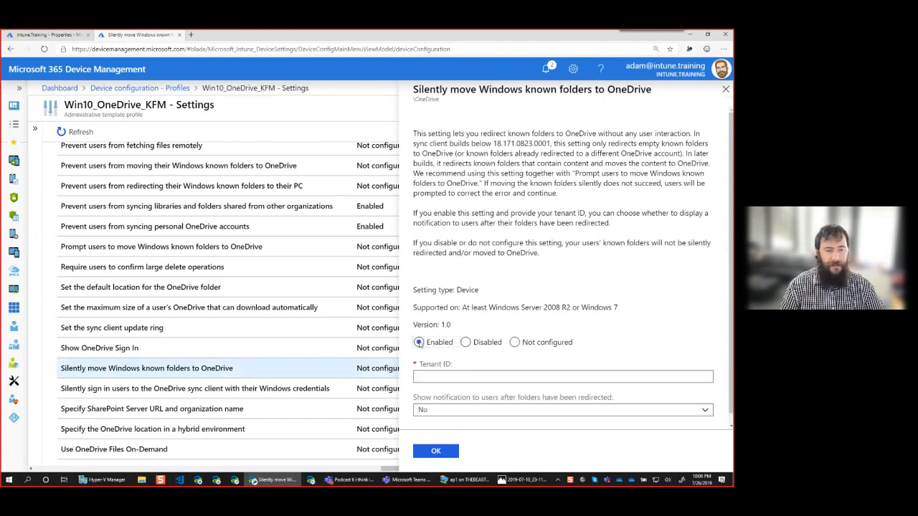
pyautogui.click(450, 378)
pyautogui.hotkey('ctrl', 'v')
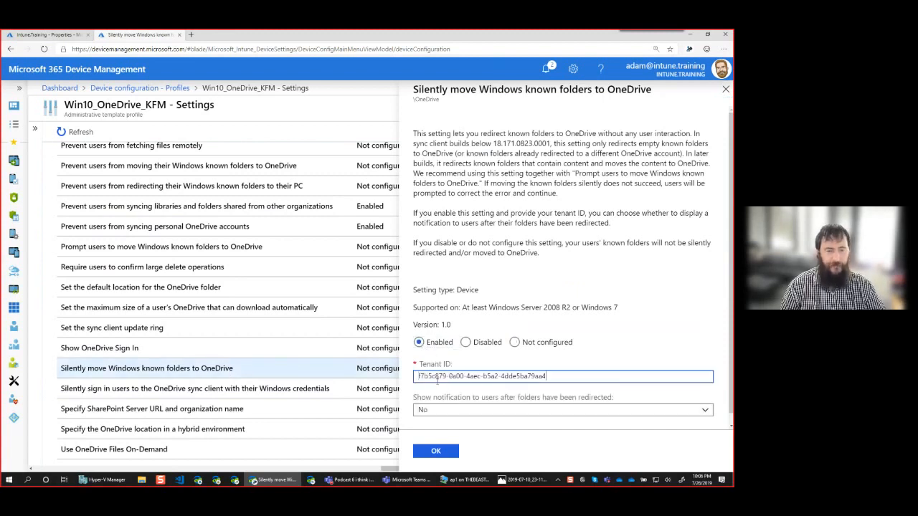
pyautogui.click(486, 413)
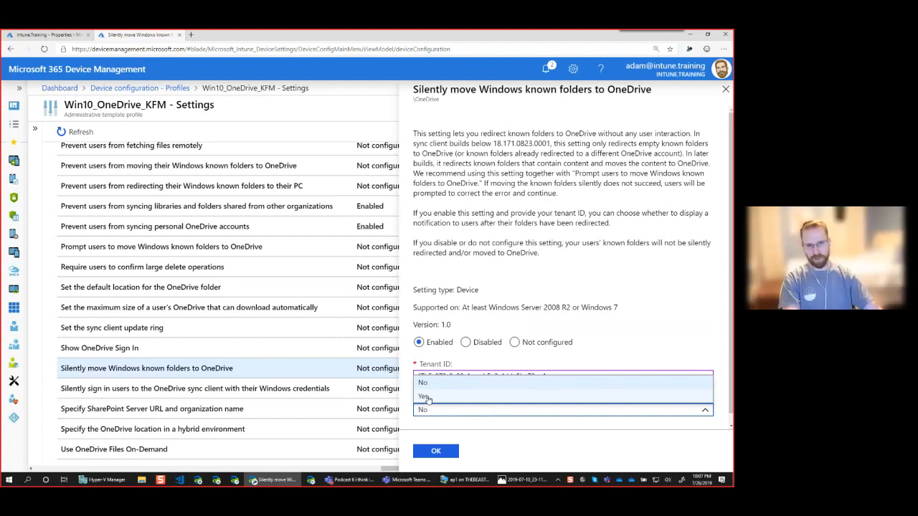
pyautogui.click(425, 397)
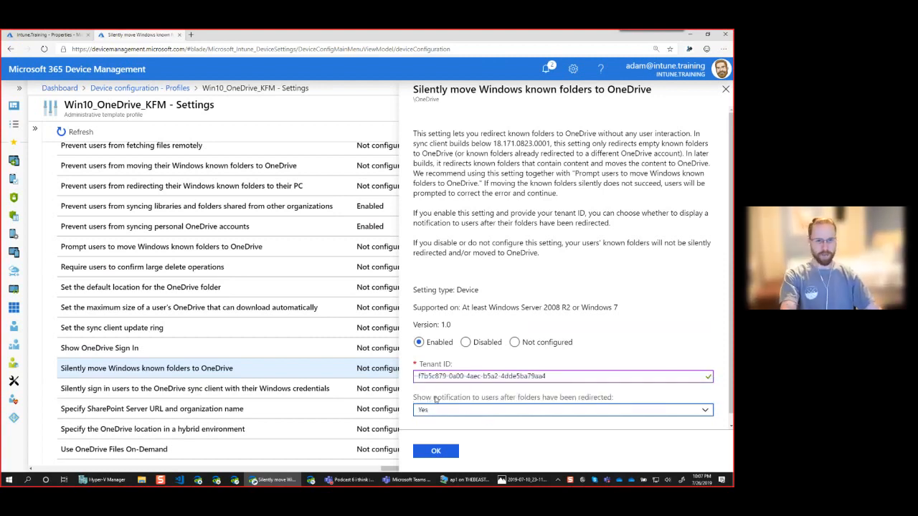
pyautogui.click(435, 451)
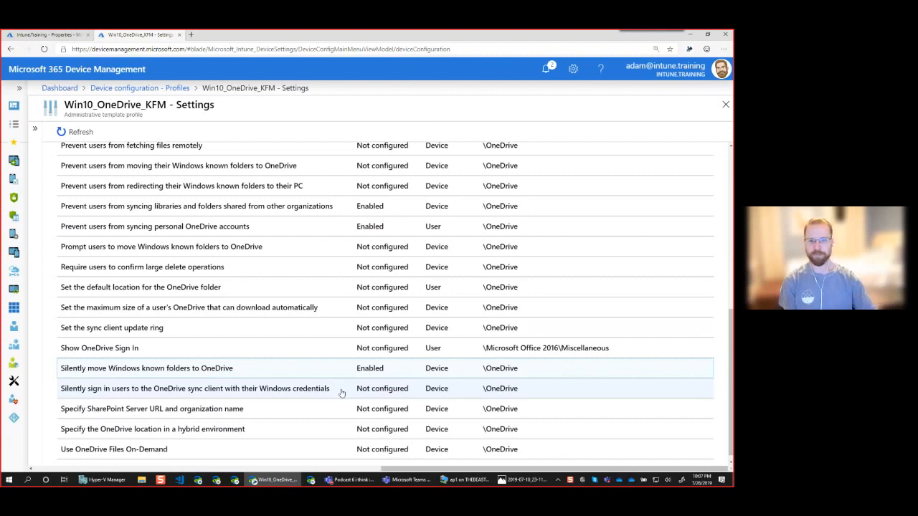
# Enable "Silently sign in users to the OneDrive sync client with their Windows credentials" and save the setting.
pyautogui.scroll(-1, 319, 357)
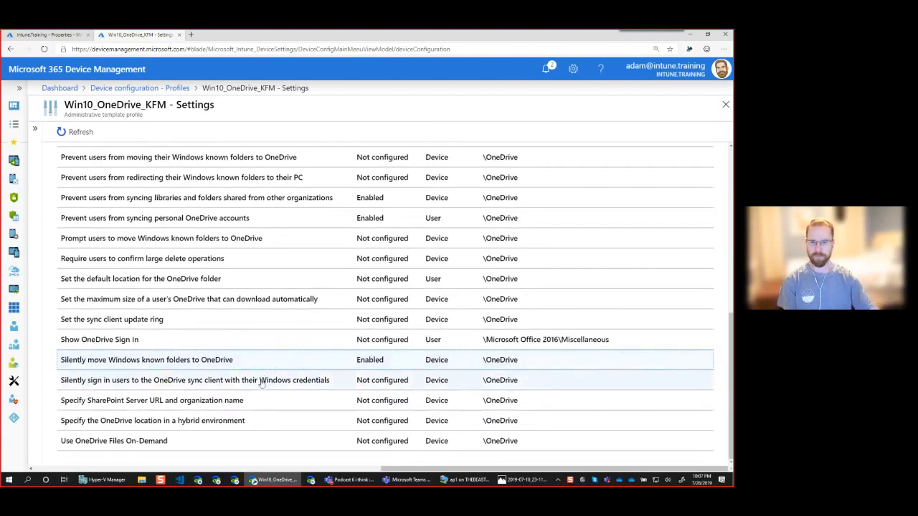
pyautogui.click(326, 385)
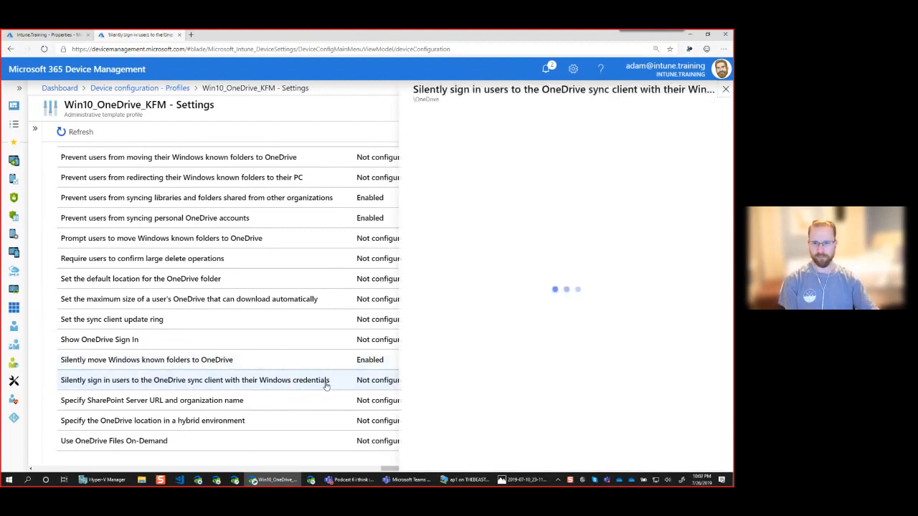
pyautogui.click(419, 352)
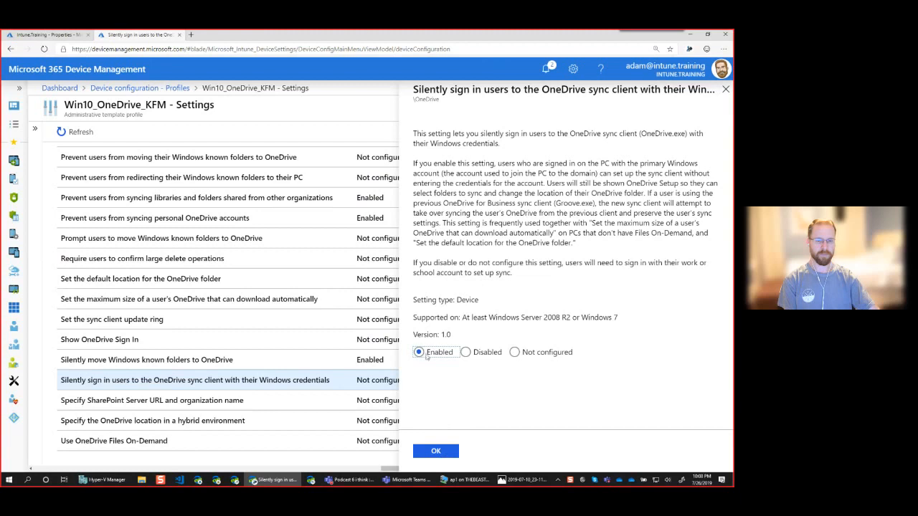
pyautogui.click(446, 454)
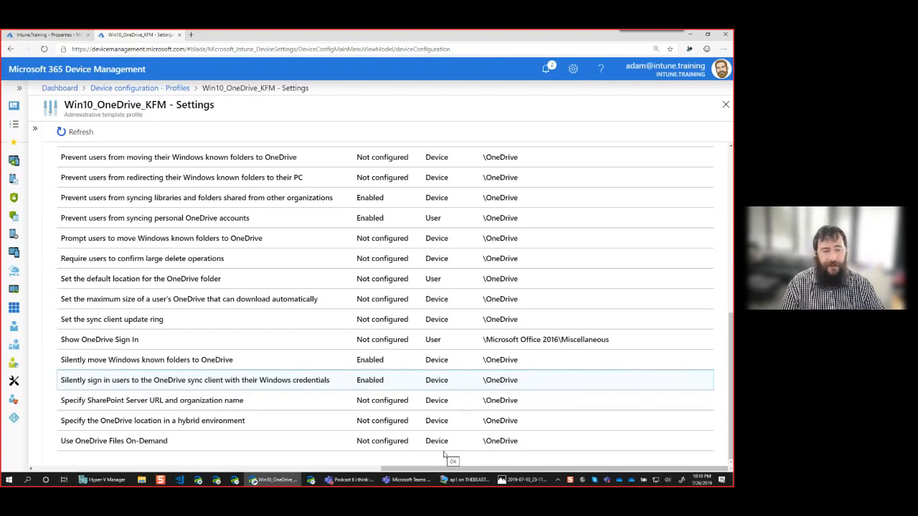
# Enable the setting "Use OneDrive Files On-Demand" and save it.
pyautogui.moveTo(731, 352); pyautogui.dragTo(731, 161)
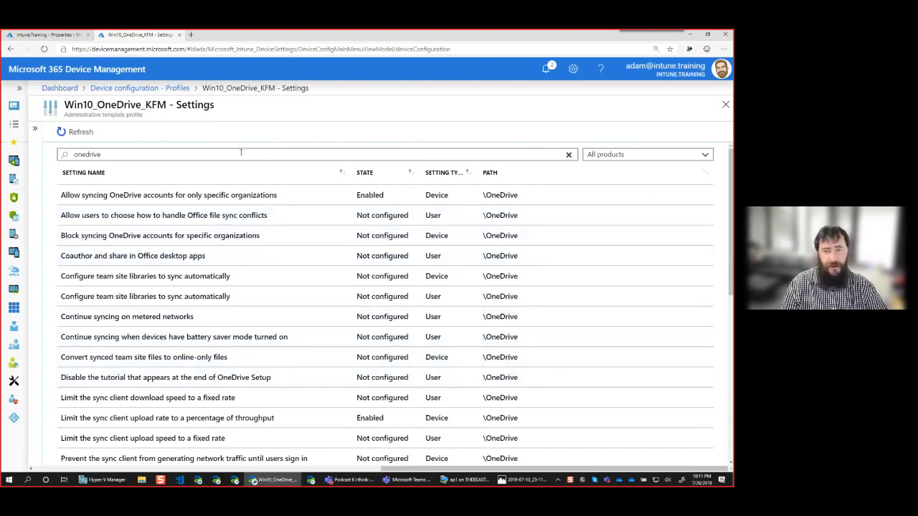
pyautogui.scroll(-5, 663, 308)
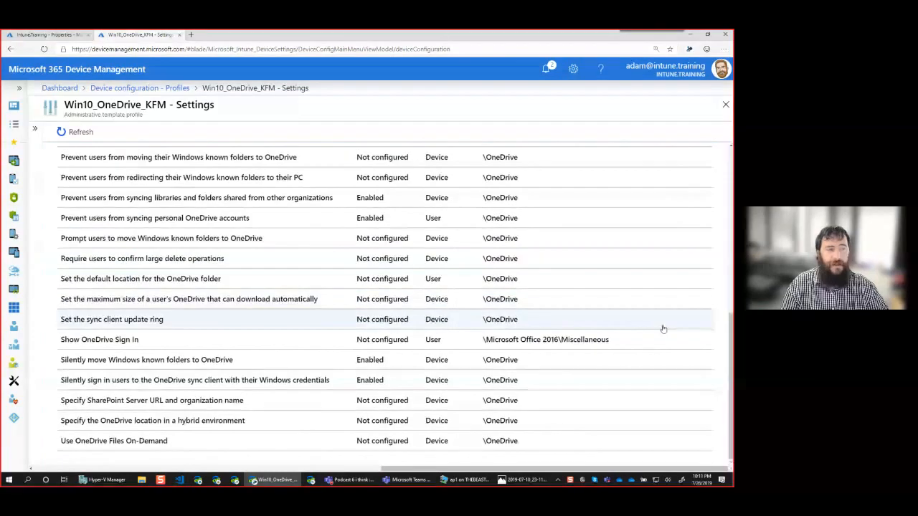
pyautogui.moveTo(391, 469); pyautogui.dragTo(378, 470)
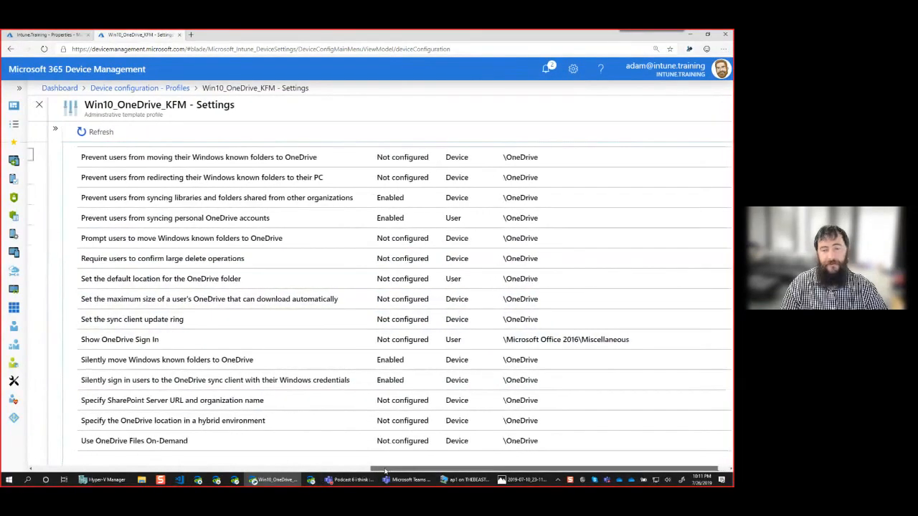
pyautogui.click(208, 445)
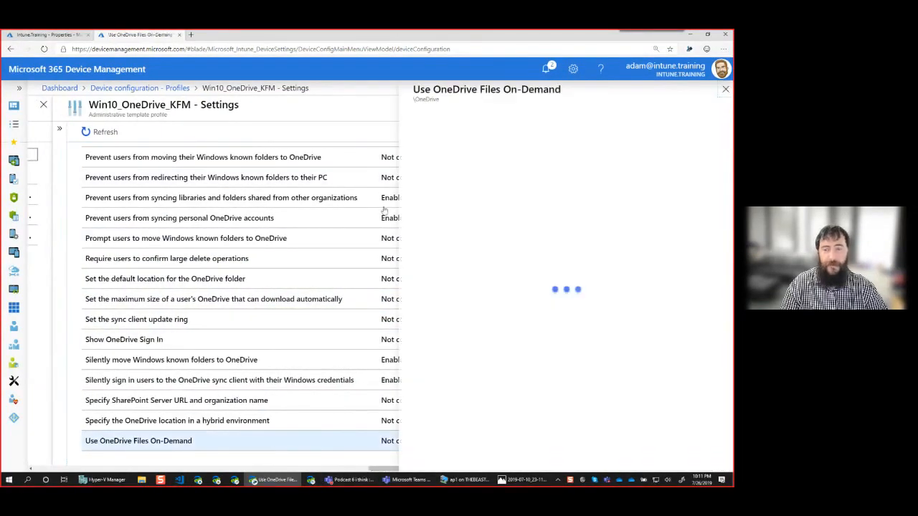
pyautogui.click(418, 283)
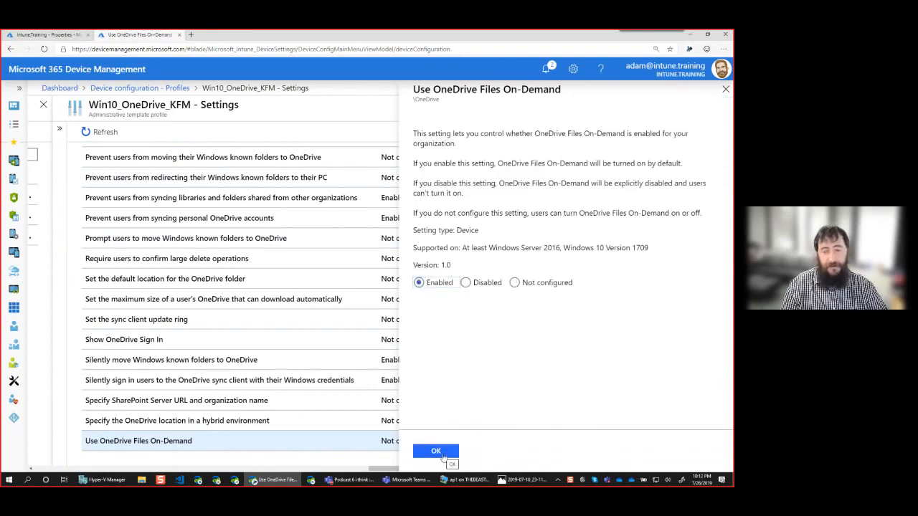
pyautogui.click(442, 456)
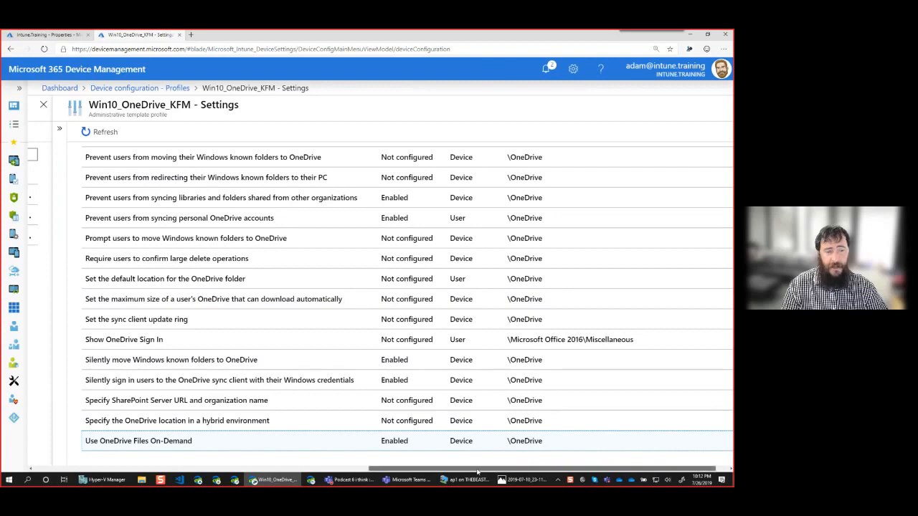
# Refresh the OneDrive settings list and sort it by state with the enabled settings first.
pyautogui.moveTo(477, 471); pyautogui.dragTo(483, 471)
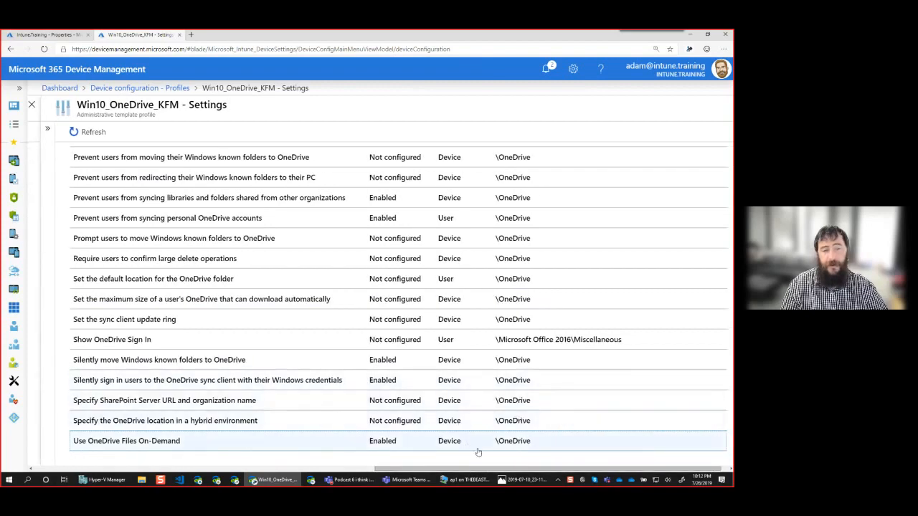
pyautogui.click(92, 132)
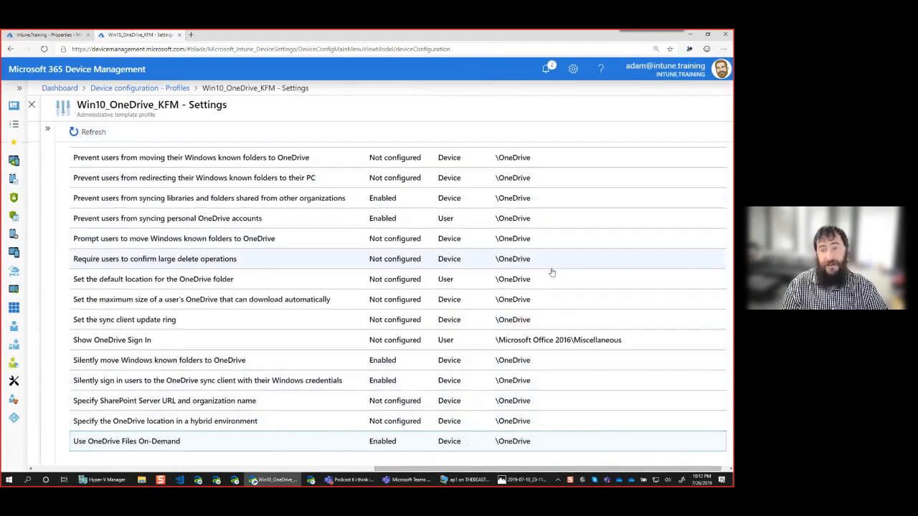
pyautogui.click(86, 133)
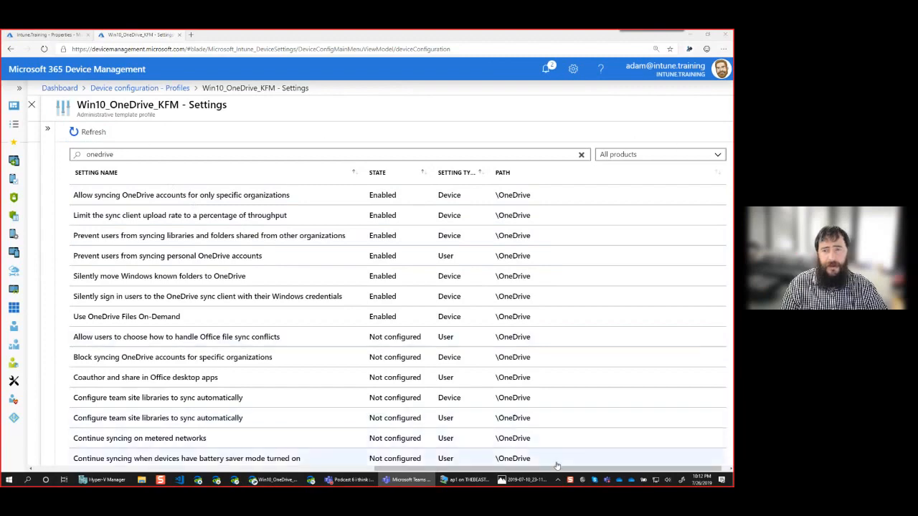
# Assign the Win10_OneDrive_KFM profile to the group Win10_Intune_Baseline and save the assignment.
pyautogui.moveTo(574, 469)
pyautogui.mouseDown()
pyautogui.moveTo(427, 459)
pyautogui.moveTo(567, 478)
pyautogui.mouseUp()
pyautogui.click(316, 131)
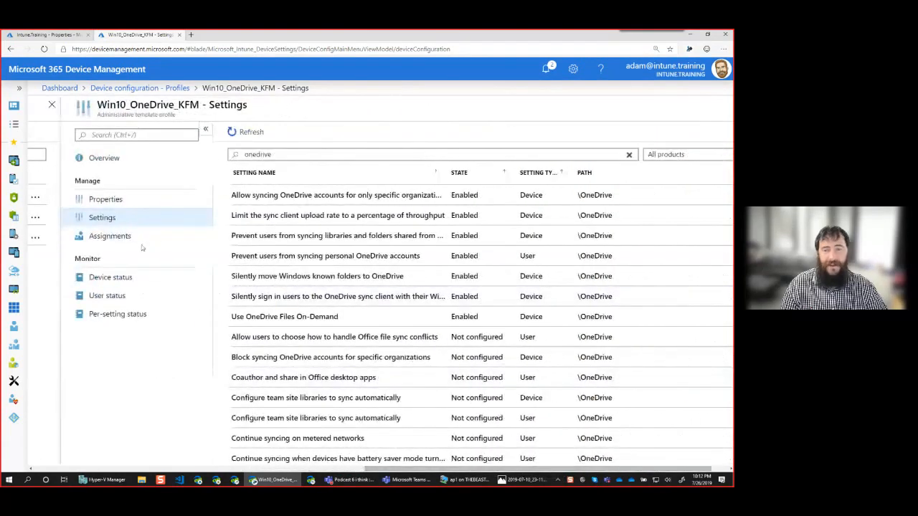
pyautogui.click(146, 237)
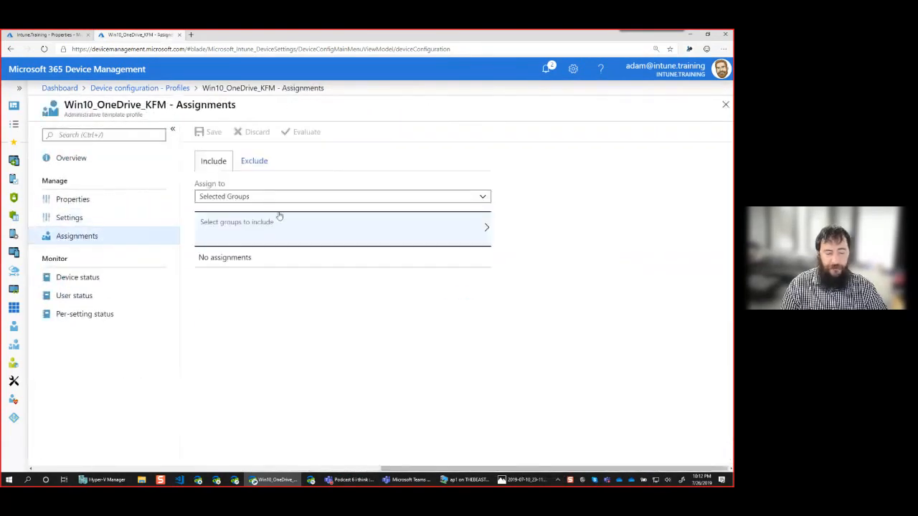
pyautogui.click(259, 228)
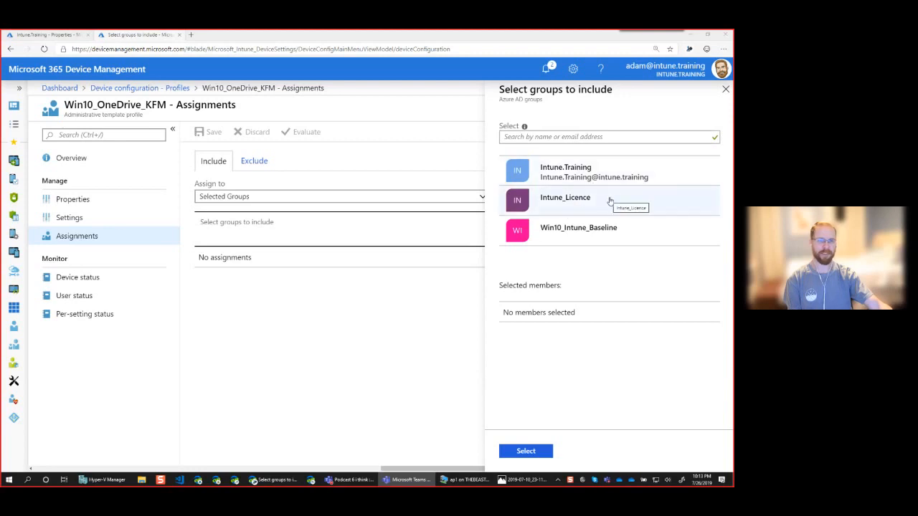
pyautogui.click(621, 235)
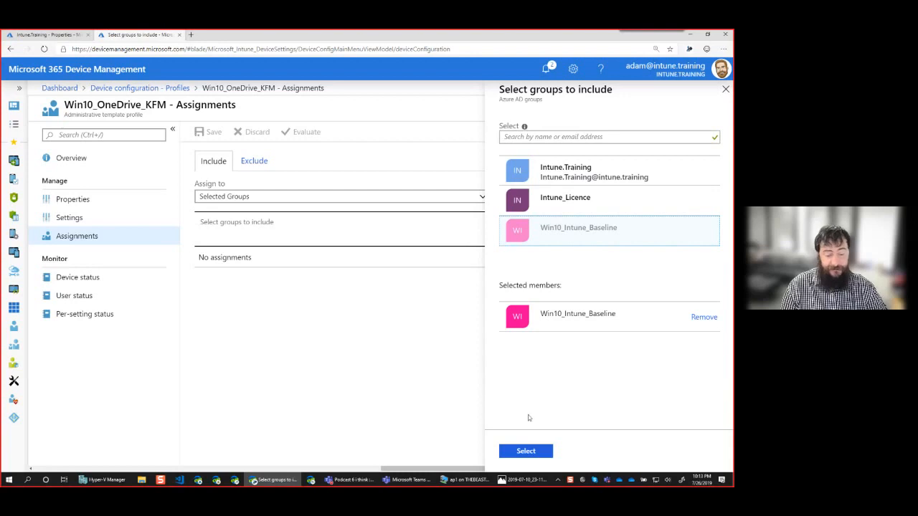
pyautogui.click(531, 456)
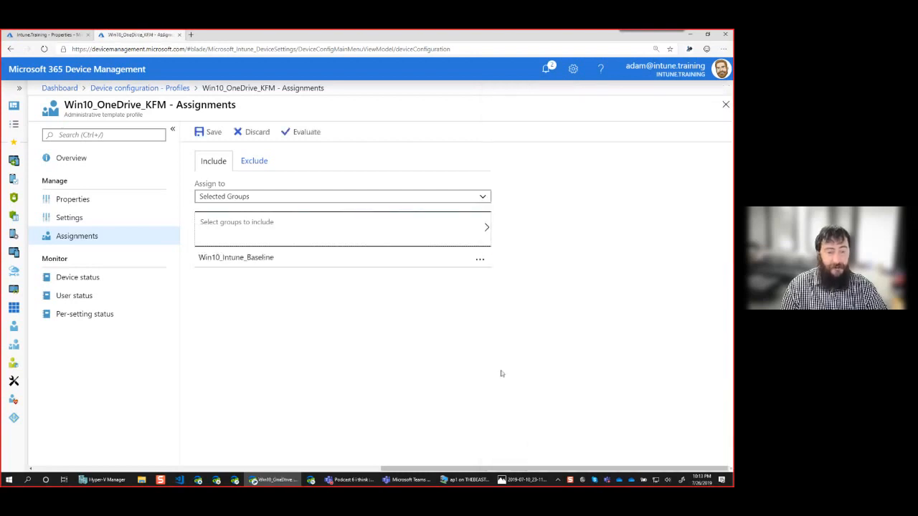
pyautogui.click(212, 133)
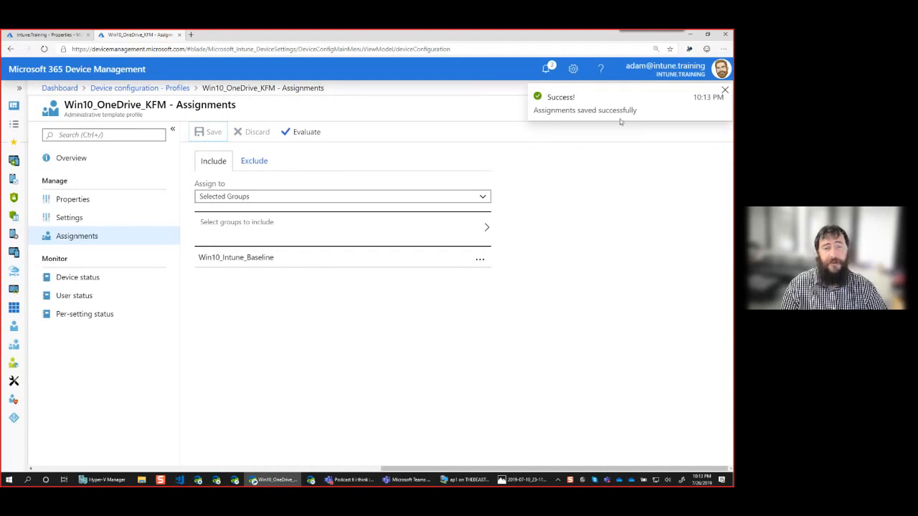
# Check the device status of the Win10_OneDrive_KFM profile.
pyautogui.click(94, 279)
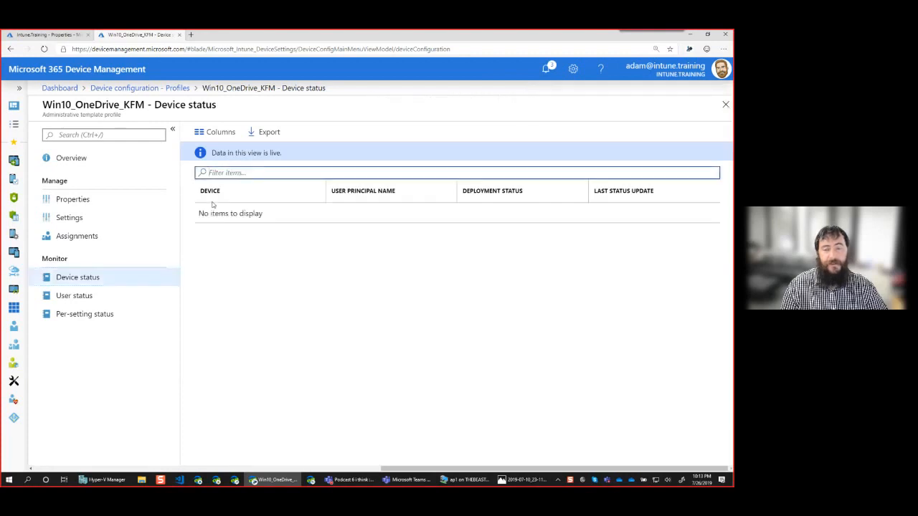
pyautogui.click(118, 280)
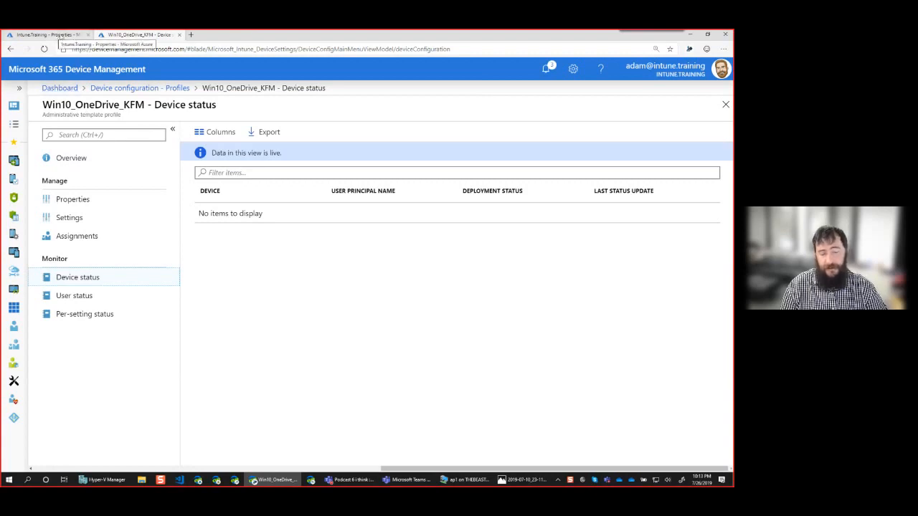
# Switch to the Azure portal and show the list of all devices in Azure Active Directory.
pyautogui.click(60, 36)
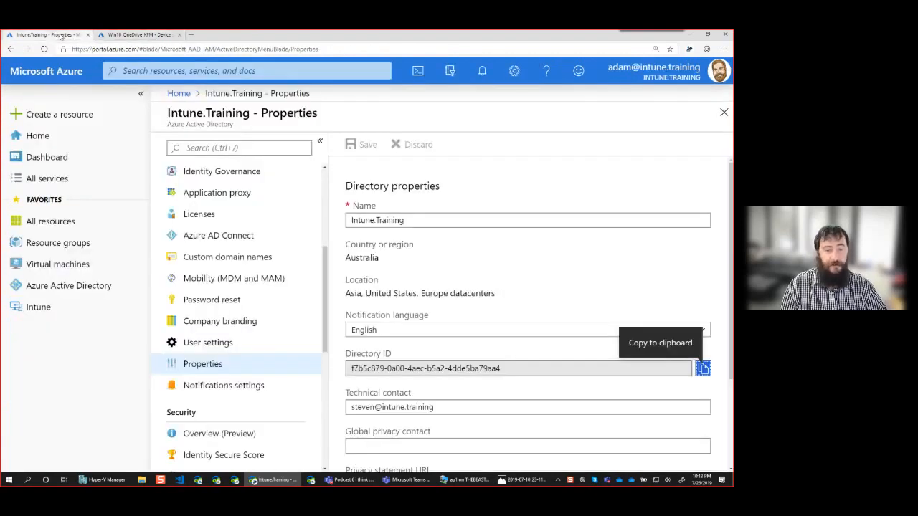
pyautogui.moveTo(324, 276); pyautogui.dragTo(316, 198)
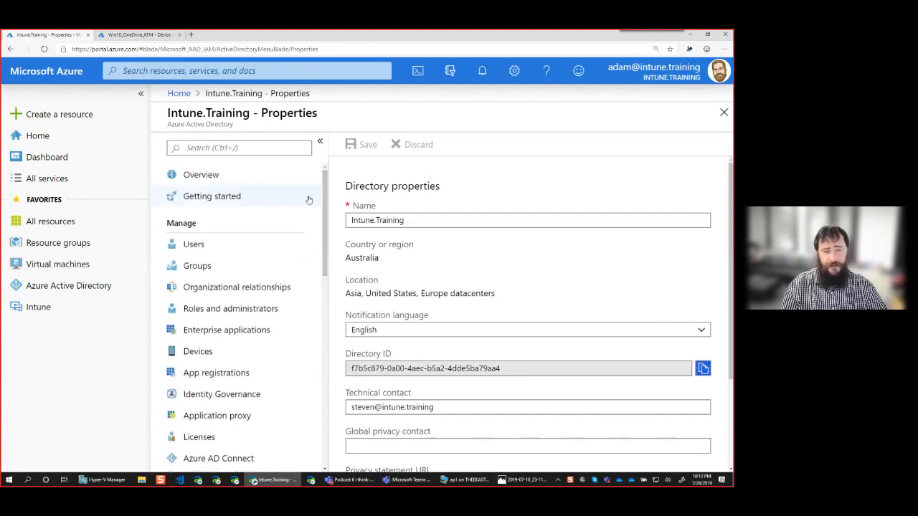
pyautogui.click(141, 96)
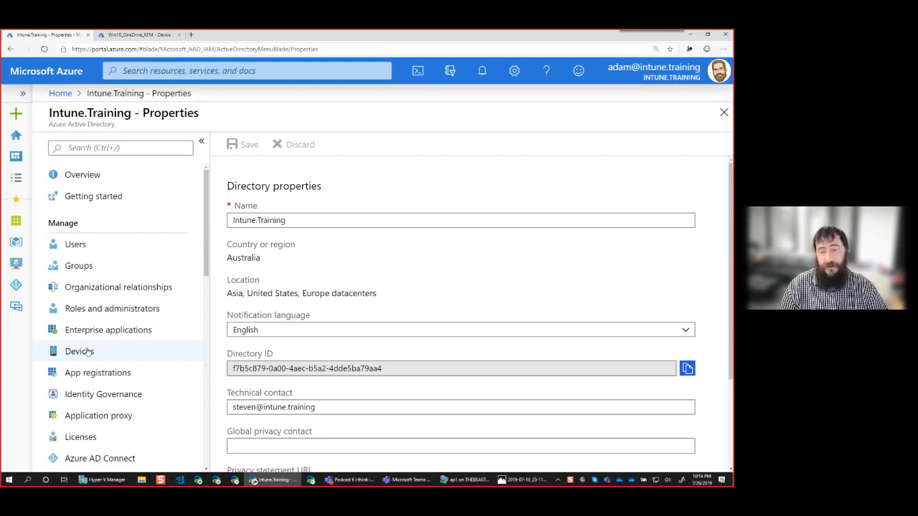
pyautogui.scroll(-3, 108, 343)
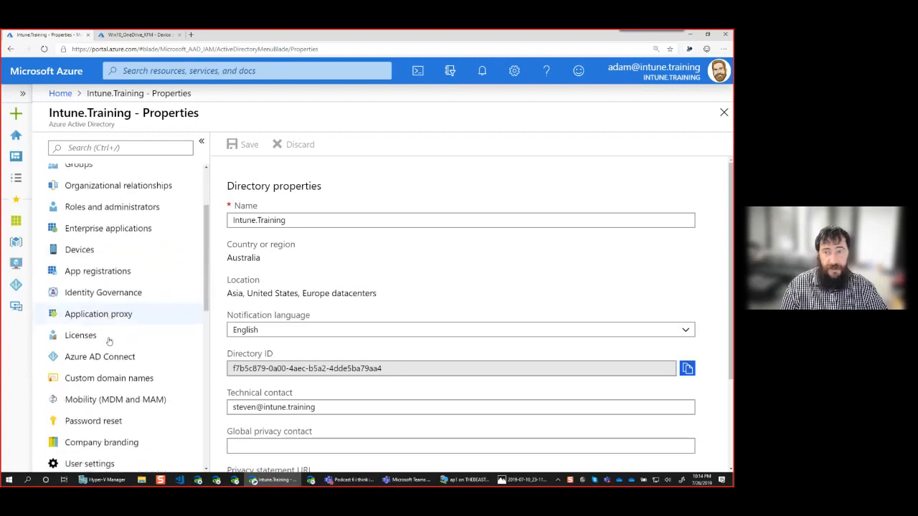
pyautogui.scroll(-3, 129, 339)
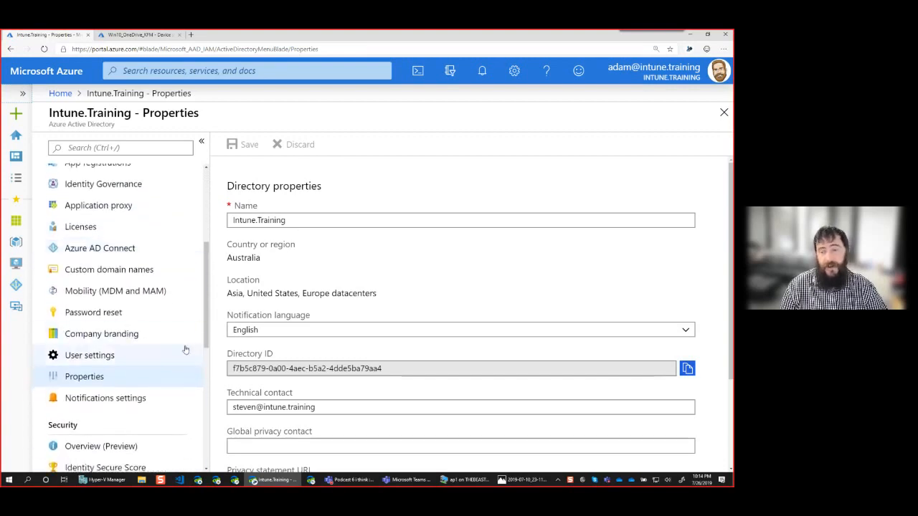
pyautogui.scroll(6, 179, 347)
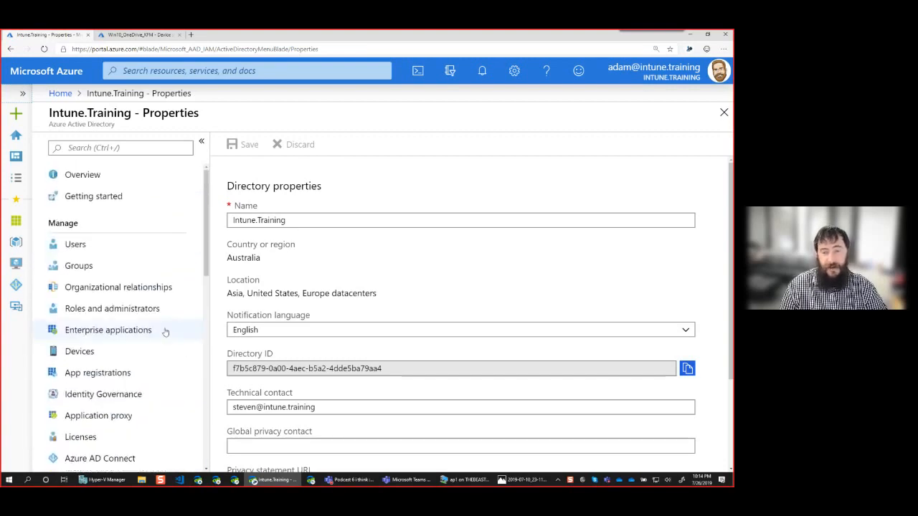
pyautogui.click(79, 351)
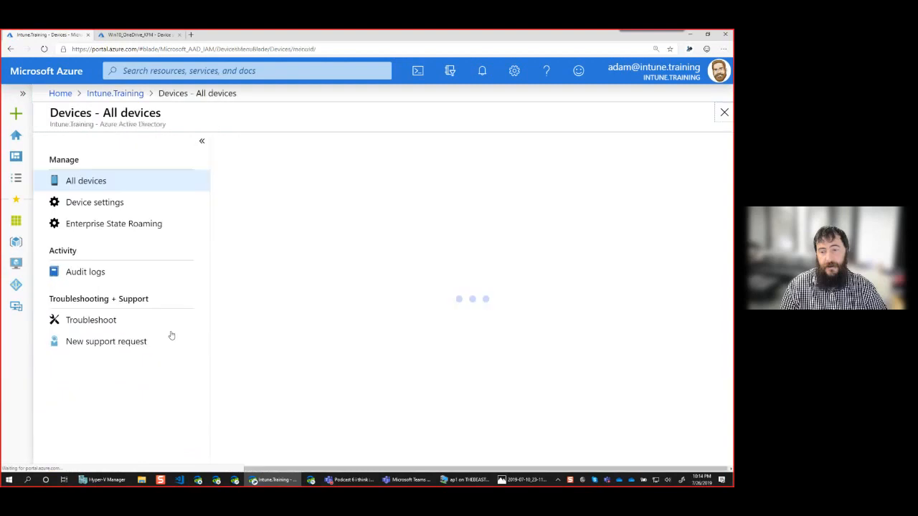
pyautogui.click(201, 143)
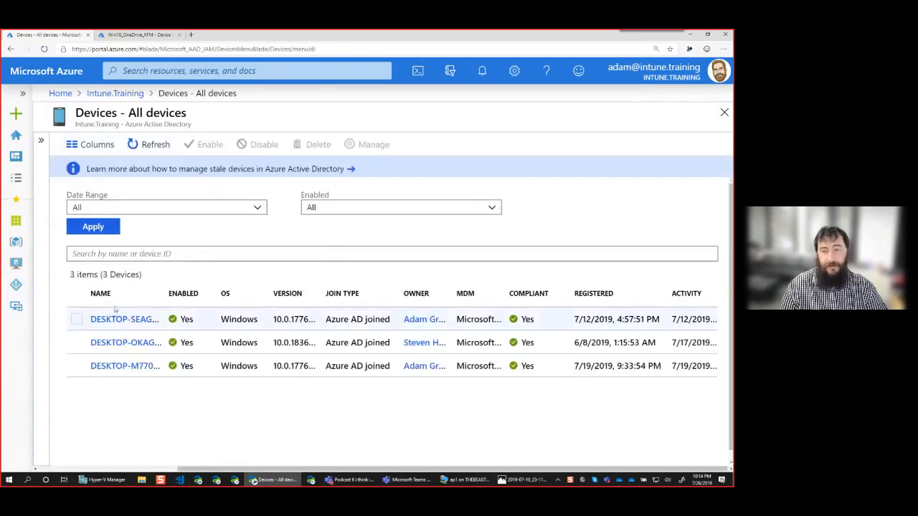
# Open the Azure AD device settings and set additional local administrators on Azure AD joined devices to Selected.
pyautogui.click(40, 142)
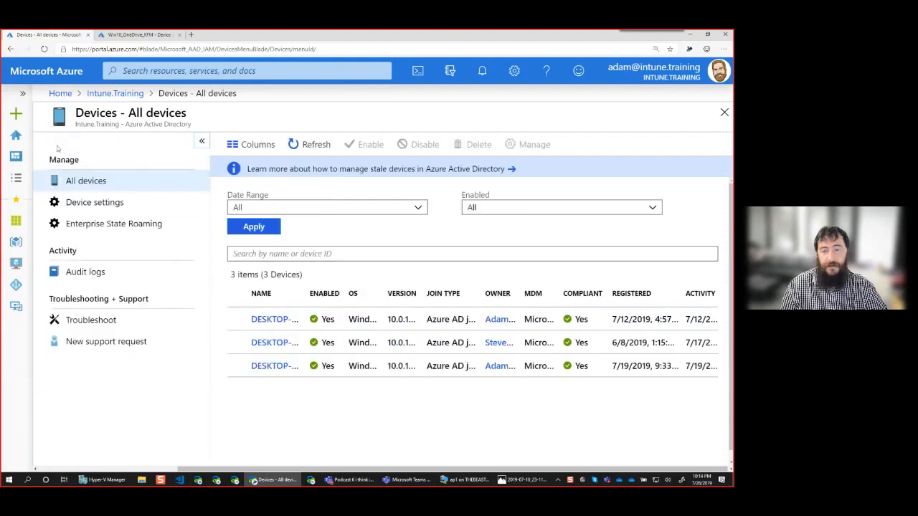
pyautogui.click(117, 203)
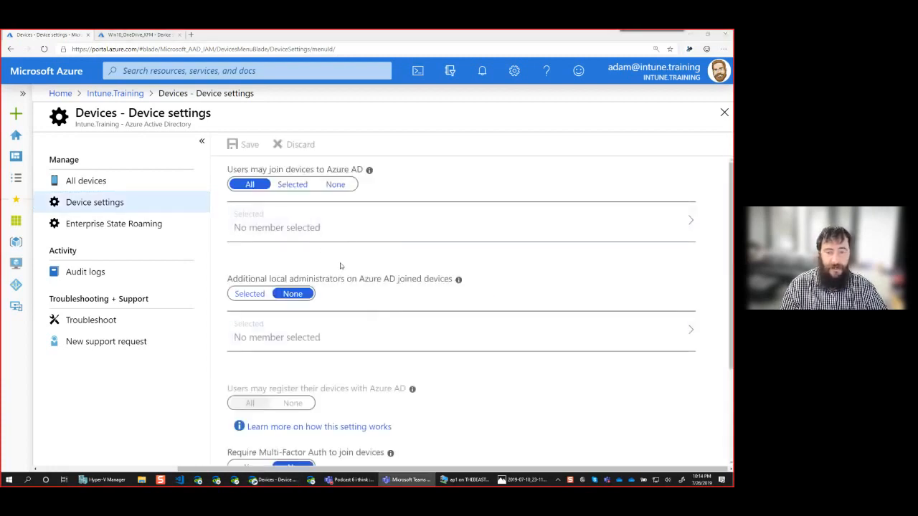
pyautogui.scroll(-1, 351, 267)
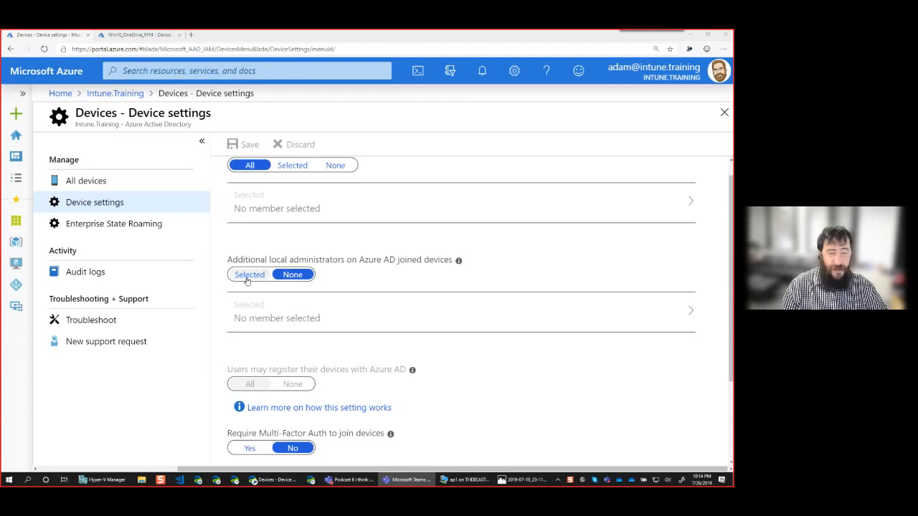
pyautogui.click(246, 275)
pyautogui.moveTo(458, 263)
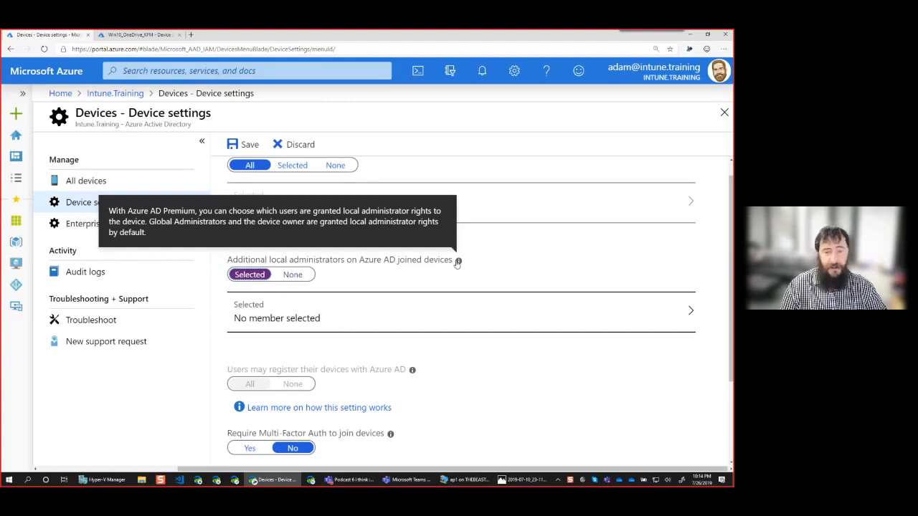
# Add the last user in the directory list as a local administrator on devices and confirm the member selection.
pyautogui.click(408, 308)
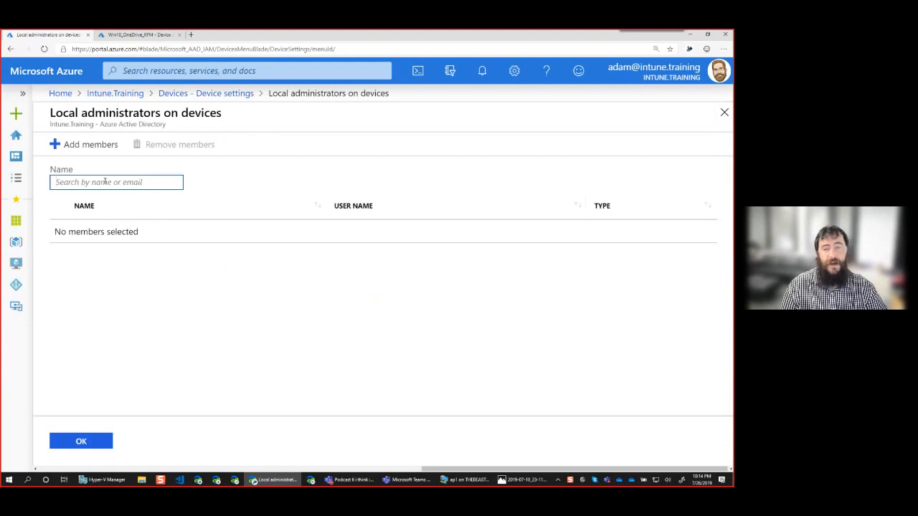
pyautogui.click(81, 147)
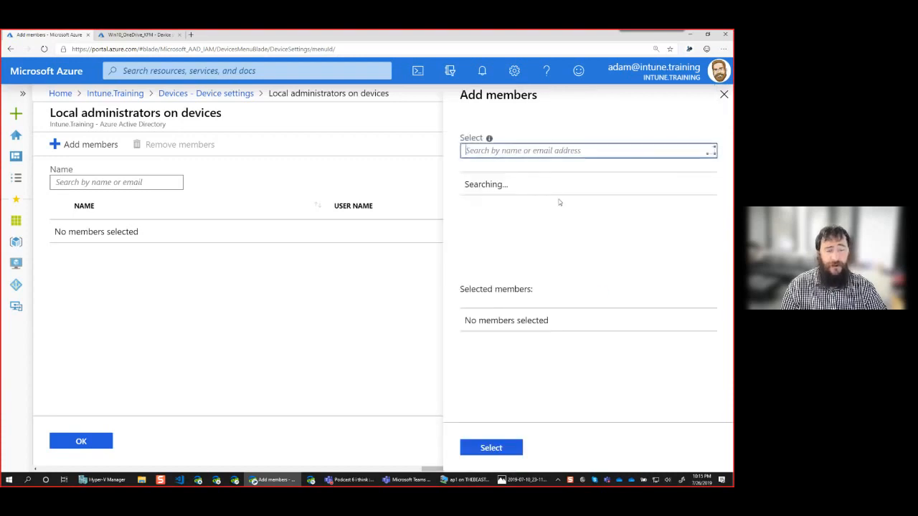
pyautogui.doubleClick(513, 188)
pyautogui.doubleClick(500, 193)
pyautogui.click(573, 190)
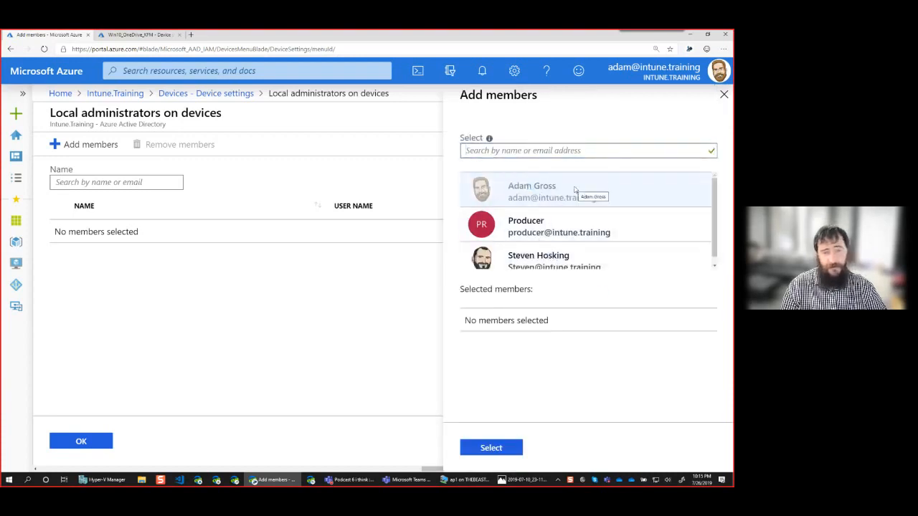
pyautogui.click(546, 257)
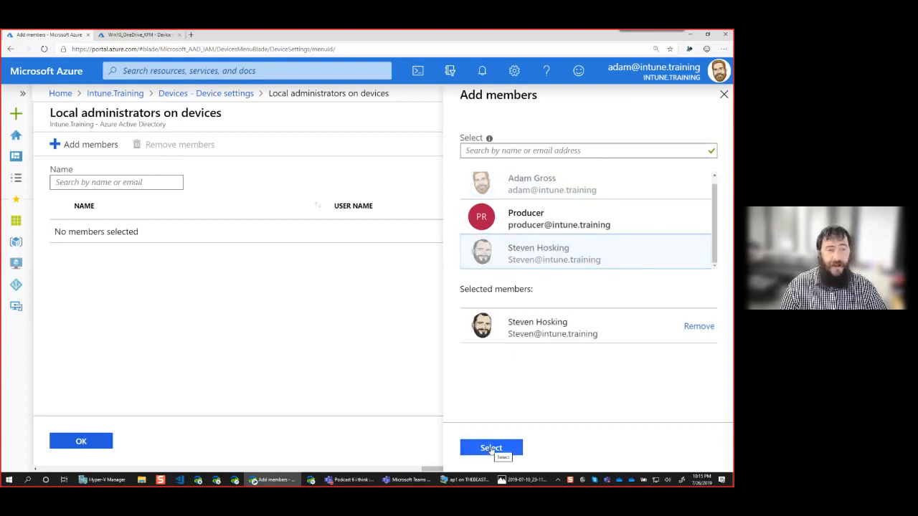
pyautogui.click(491, 448)
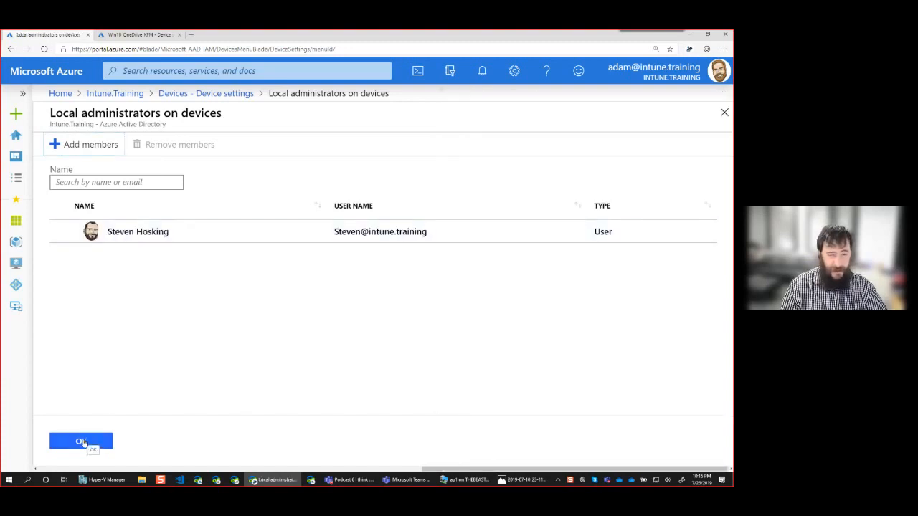
pyautogui.click(82, 442)
# Require Multi-Factor Auth to join devices and save the device settings.
pyautogui.scroll(-1, 449, 348)
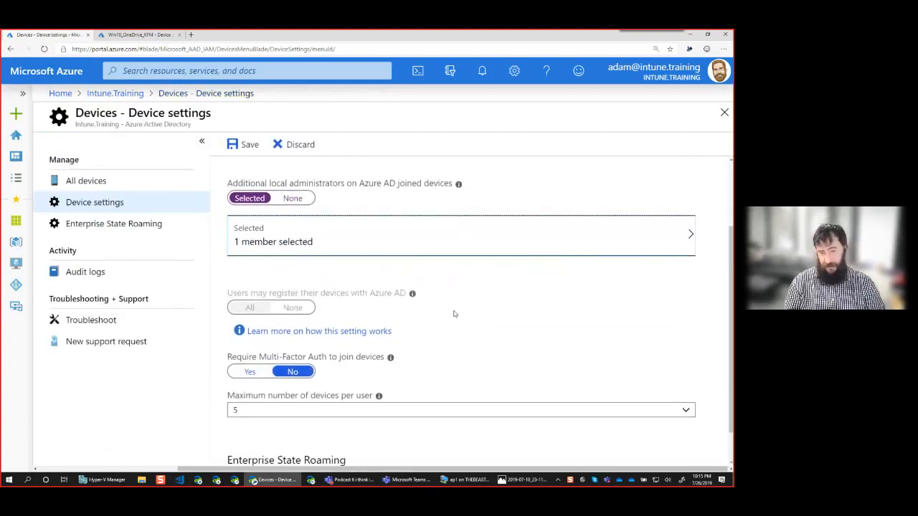
pyautogui.scroll(1, 454, 313)
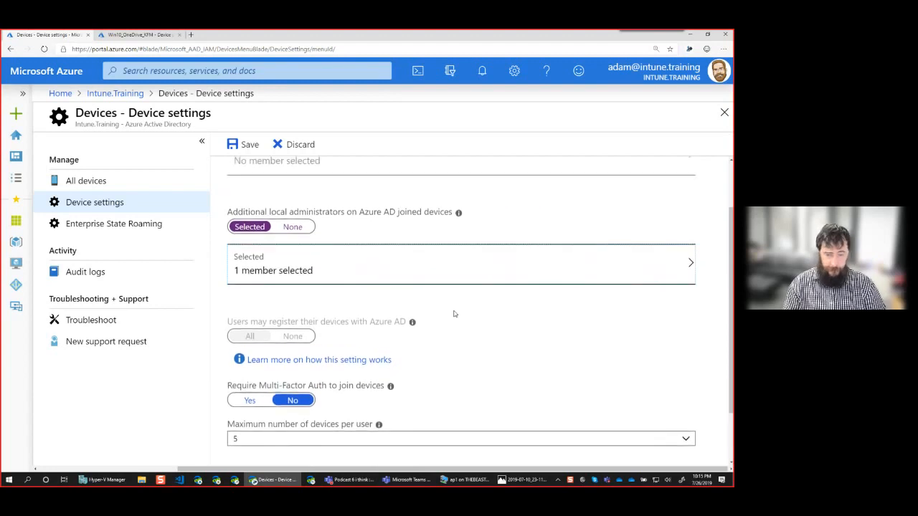
pyautogui.moveTo(459, 213)
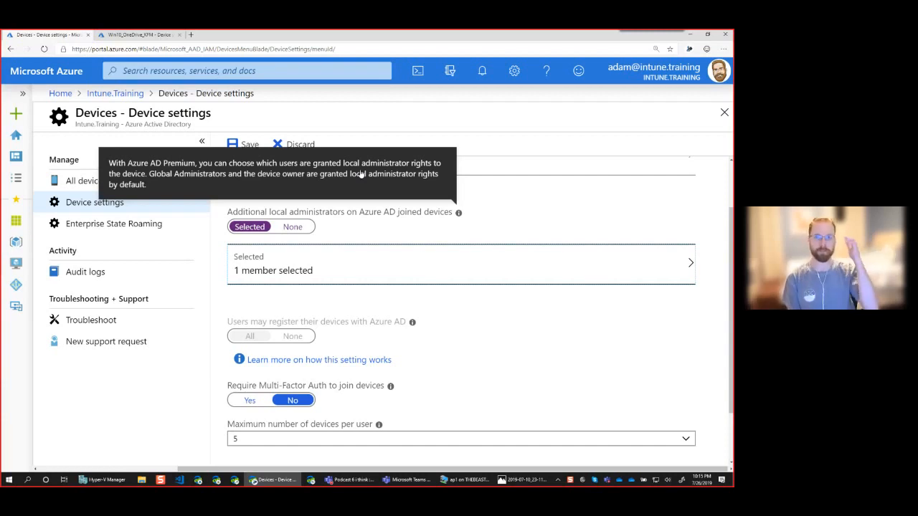
pyautogui.click(528, 210)
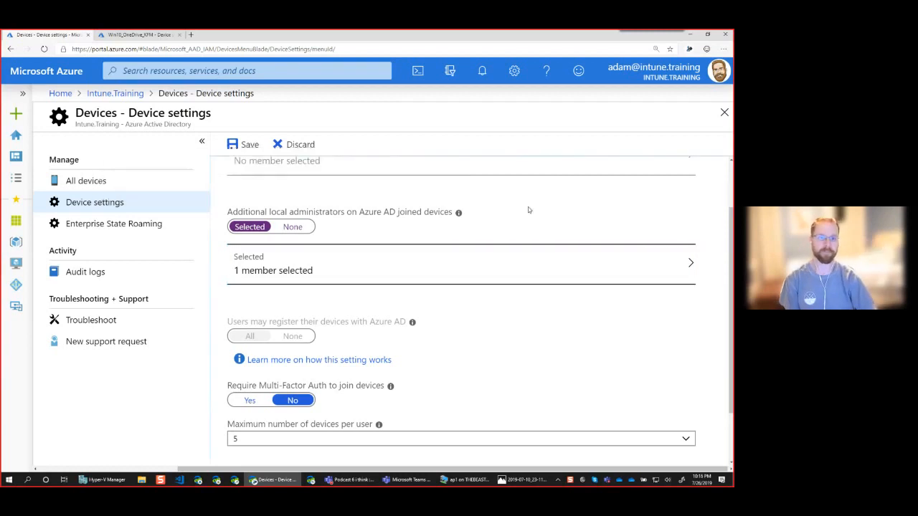
pyautogui.scroll(-1, 528, 209)
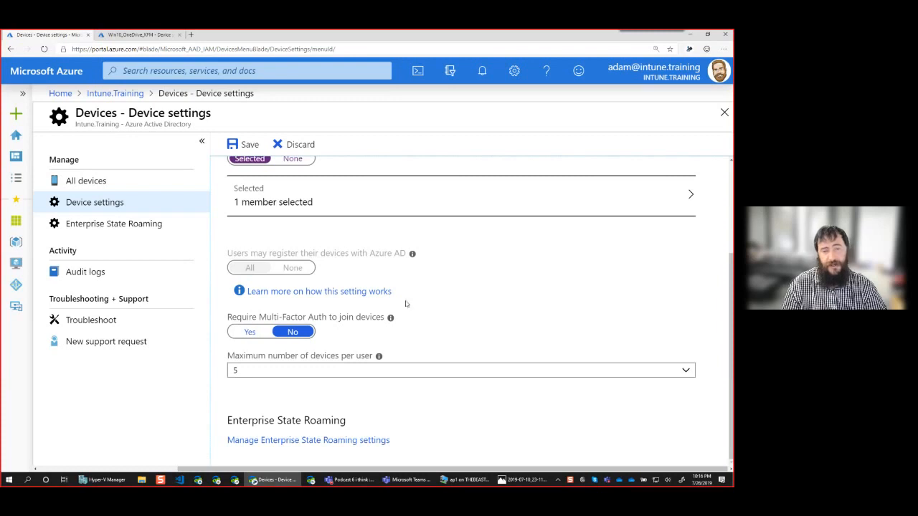
pyautogui.click(250, 332)
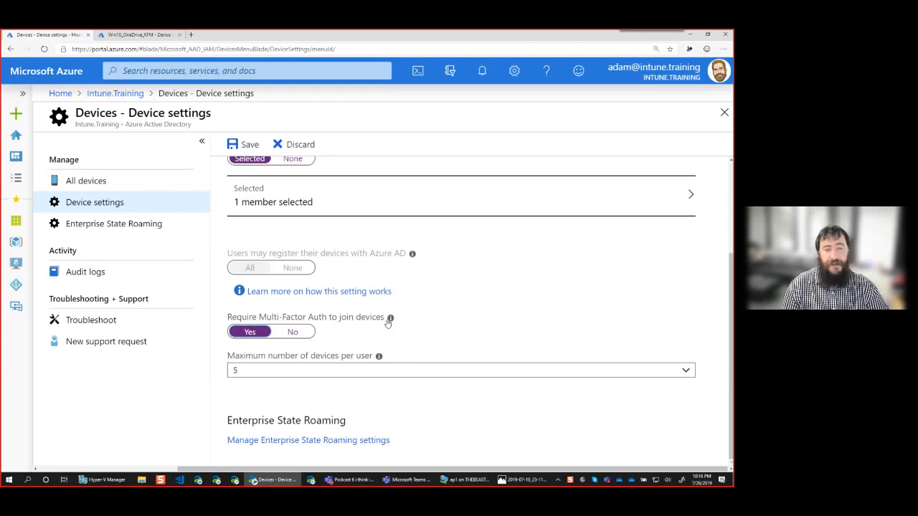
pyautogui.moveTo(390, 319)
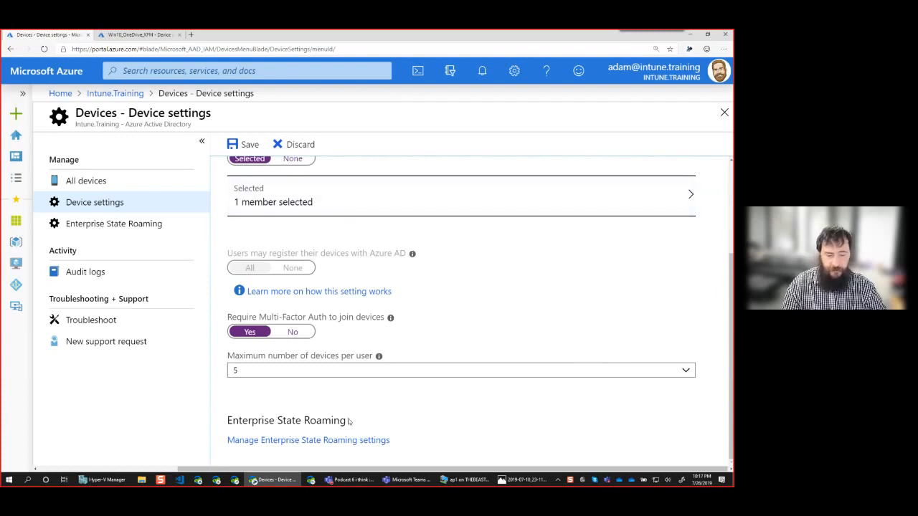
pyautogui.click(244, 146)
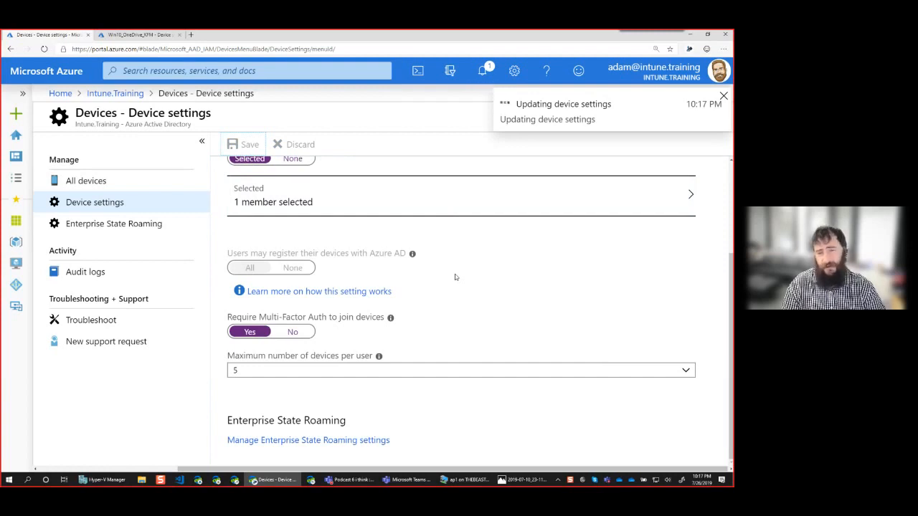
# Try to set the maximum number of devices per user to Unlimited.
pyautogui.click(326, 370)
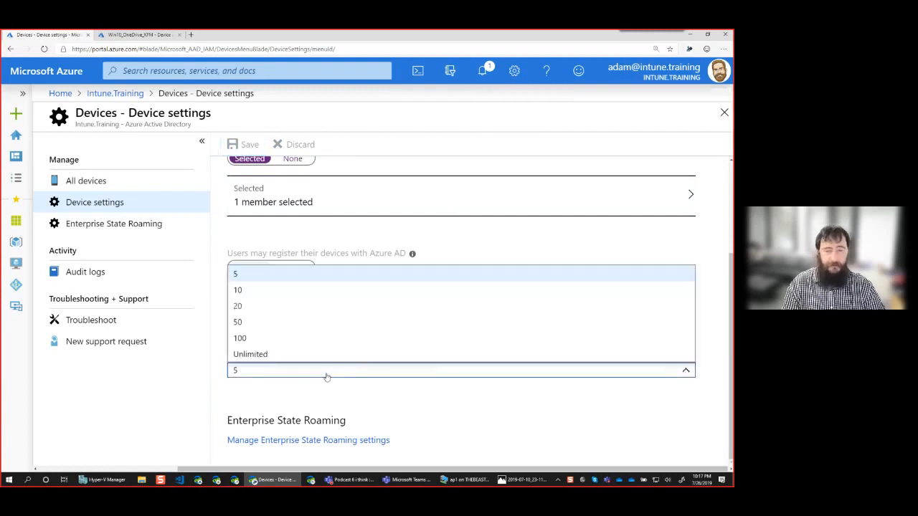
pyautogui.click(242, 355)
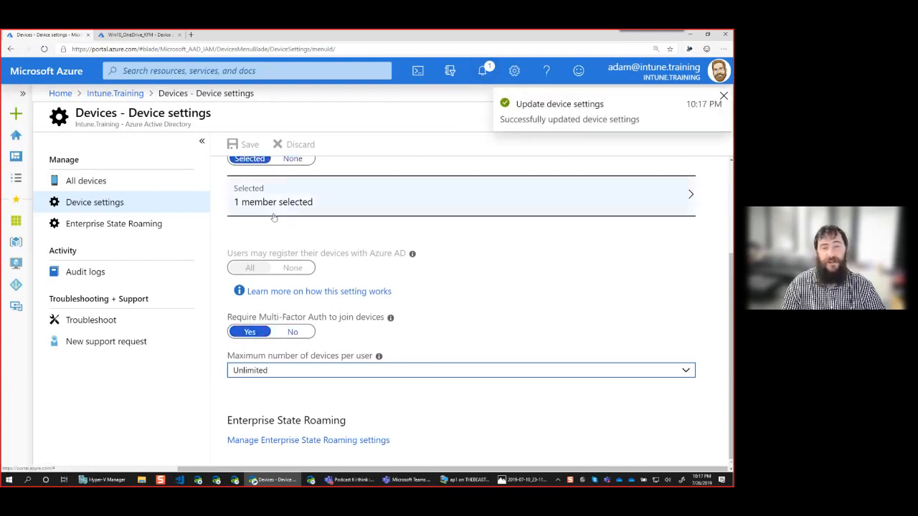
pyautogui.click(338, 370)
pyautogui.click(253, 339)
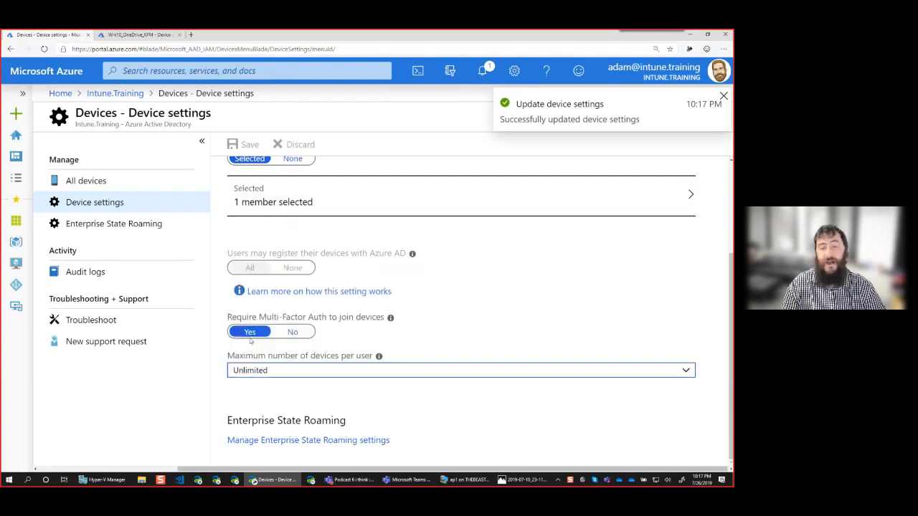
pyautogui.click(254, 370)
pyautogui.click(255, 354)
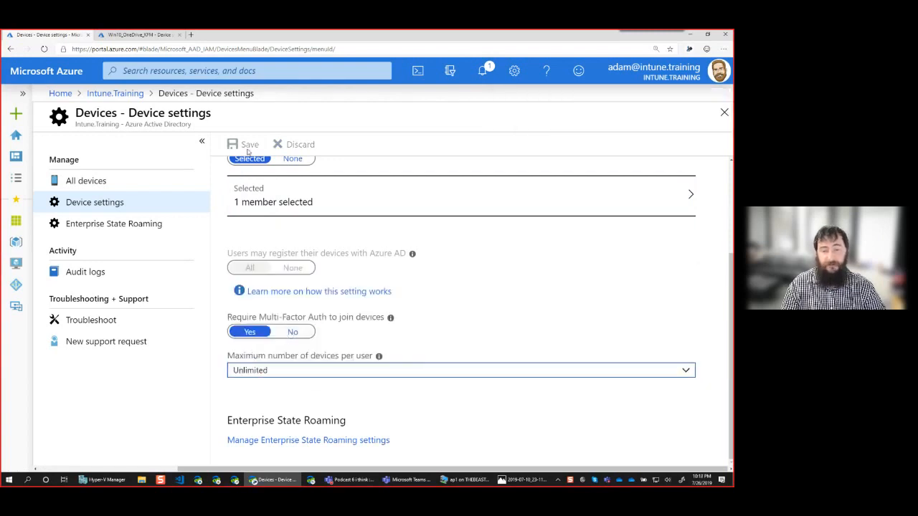
# Set the maximum number of devices per user to 100 and save the device settings.
pyautogui.click(281, 370)
pyautogui.click(251, 339)
pyautogui.click(241, 146)
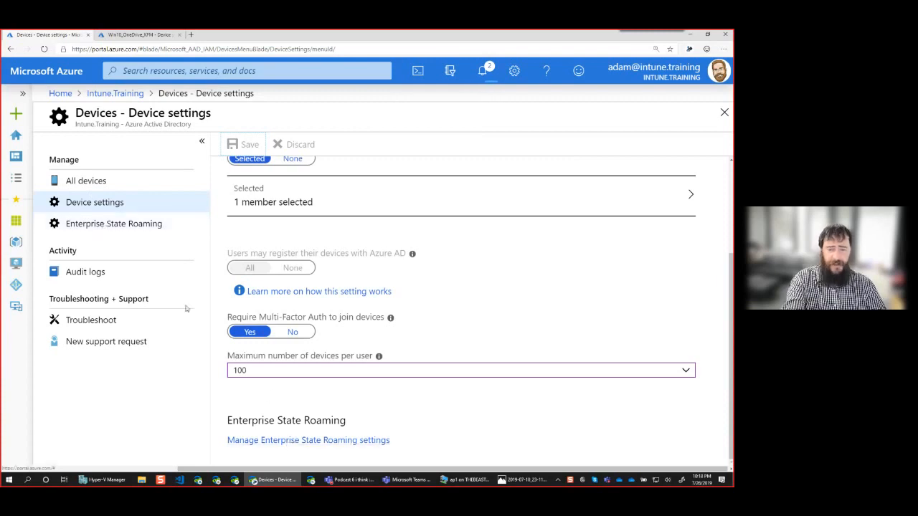
# Allow all users to sync settings and app data across devices through Enterprise State Roaming, and save the change.
pyautogui.click(288, 443)
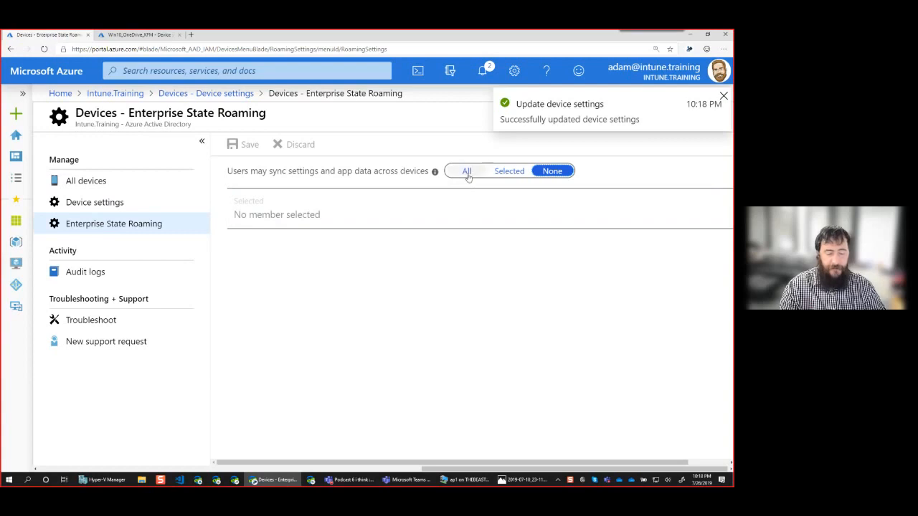
pyautogui.click(467, 172)
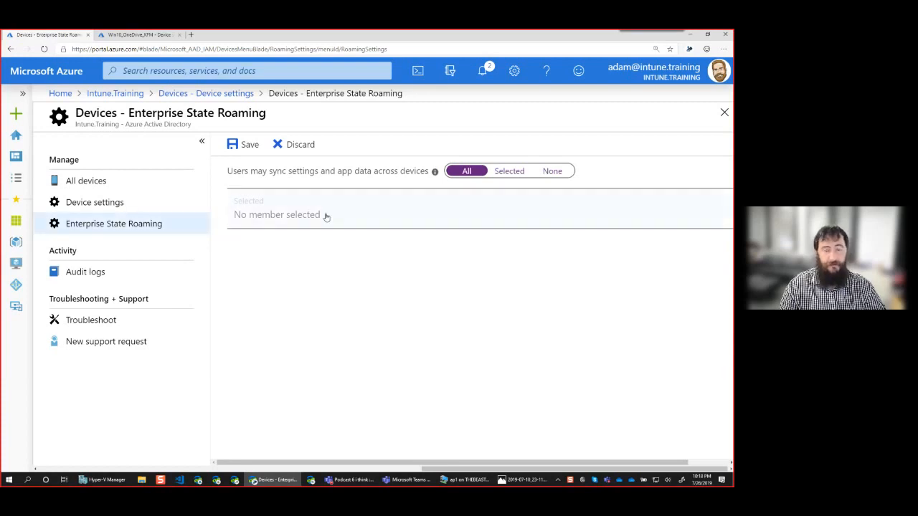
pyautogui.moveTo(435, 173)
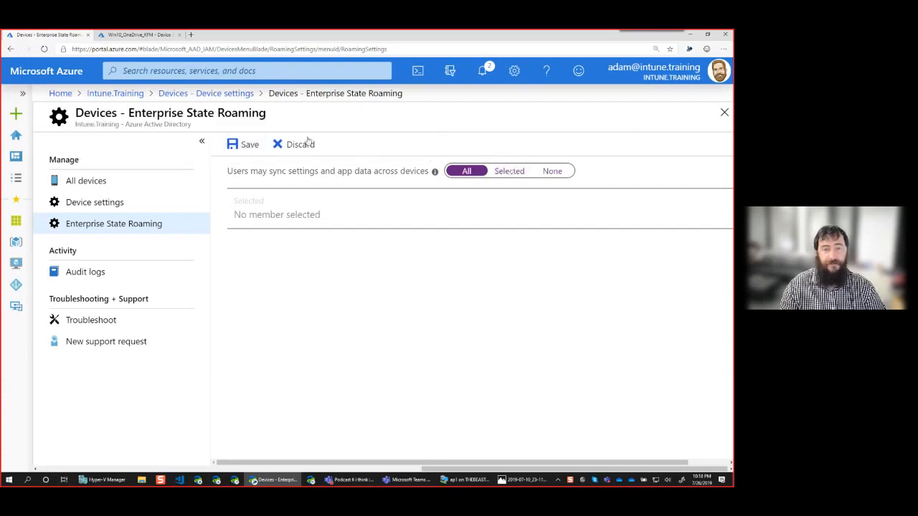
pyautogui.click(248, 145)
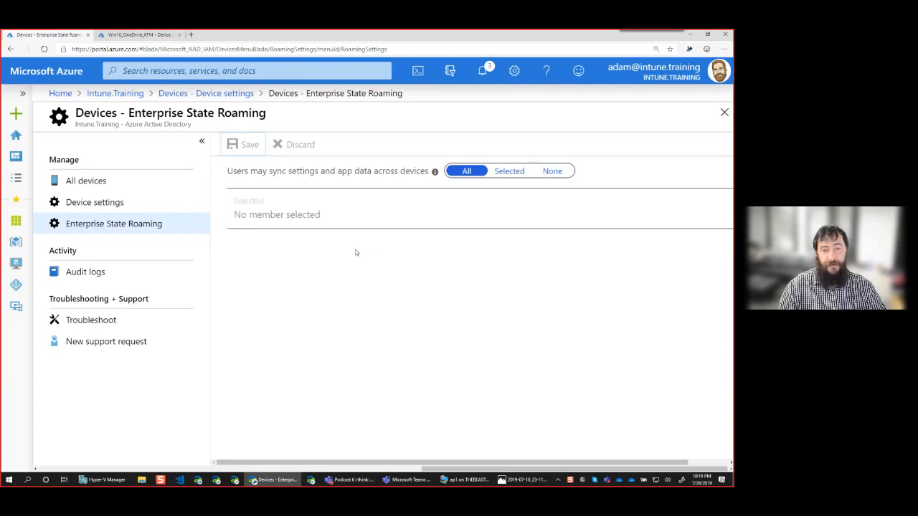
# Return to the device settings and check the local administrator, multi-factor and device limit values.
pyautogui.click(117, 206)
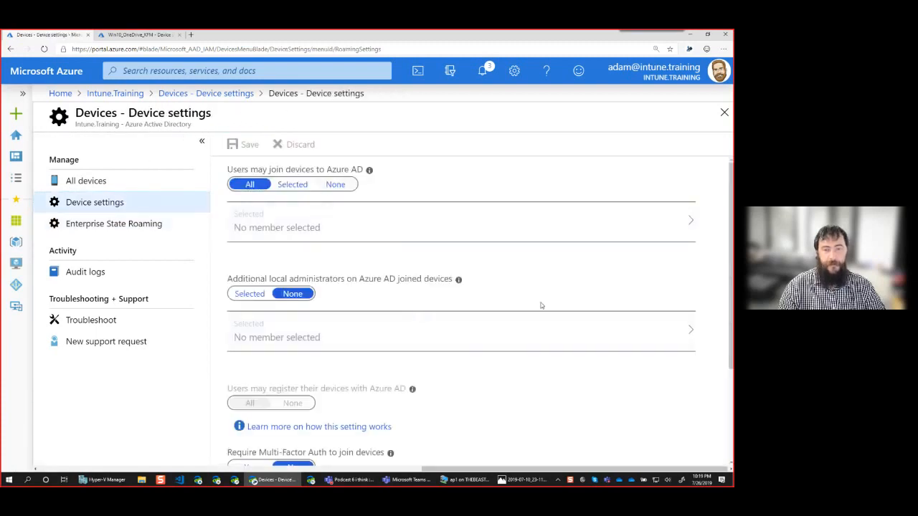
pyautogui.scroll(-1, 488, 342)
pyautogui.scroll(-1, 498, 344)
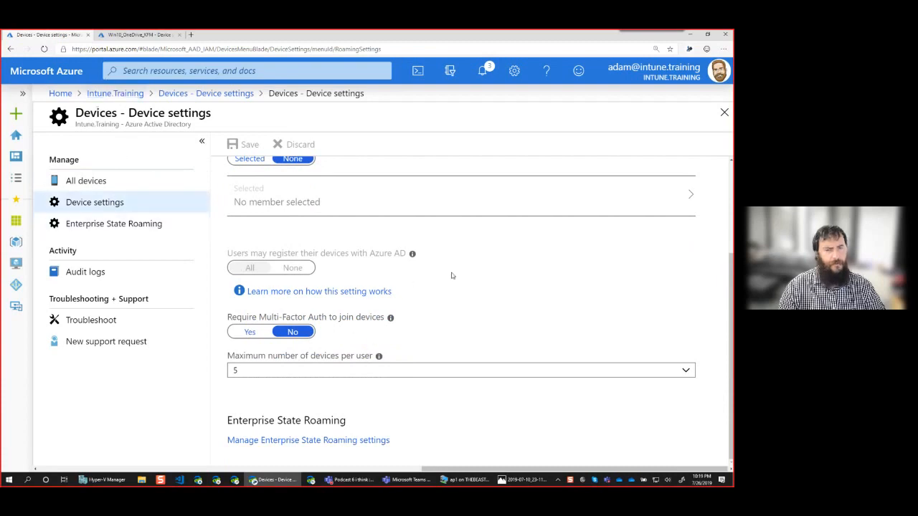
pyautogui.scroll(2, 451, 275)
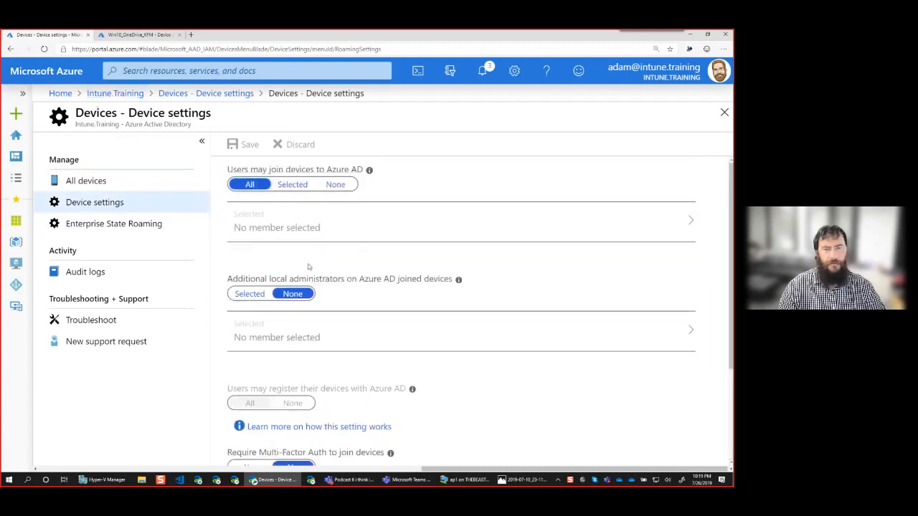
pyautogui.click(117, 203)
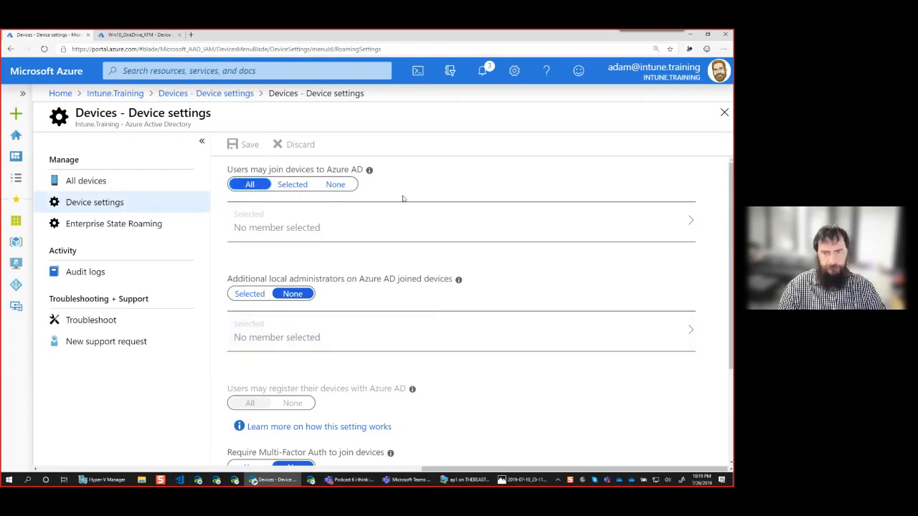
pyautogui.scroll(-1, 436, 354)
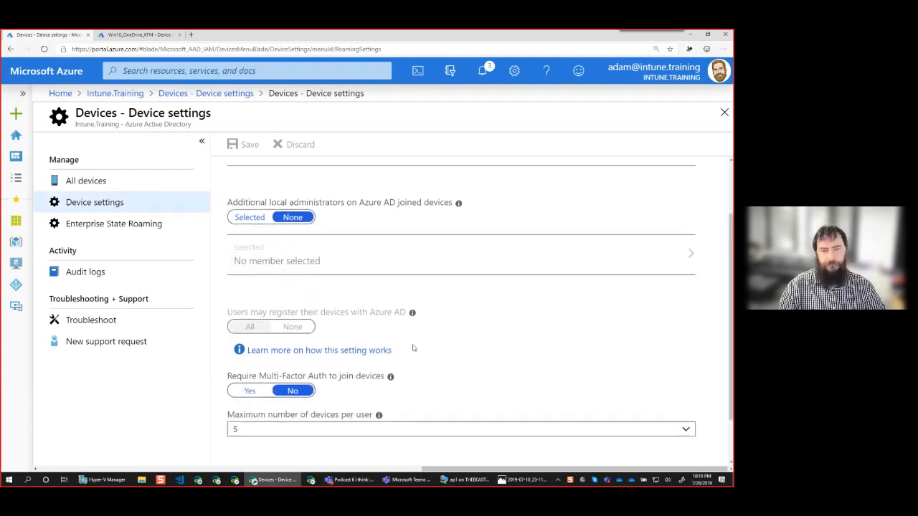
pyautogui.scroll(-1, 420, 350)
pyautogui.scroll(2, 344, 287)
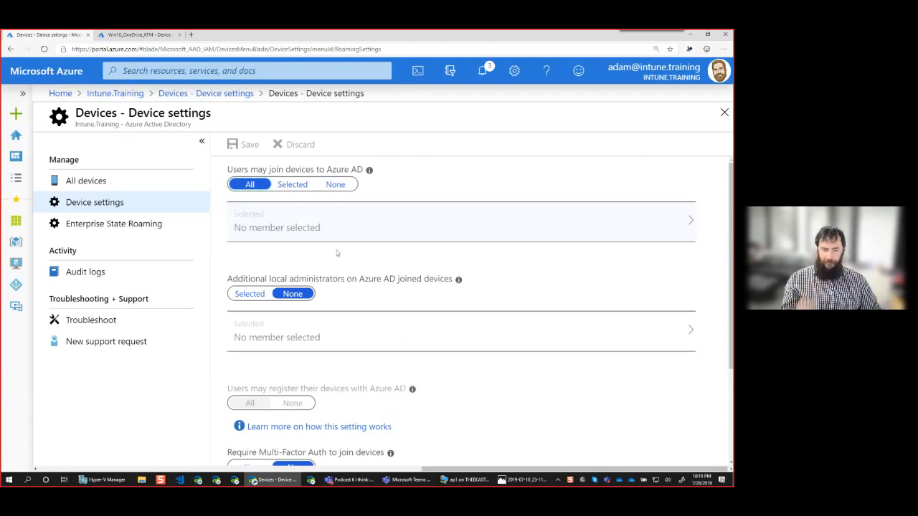
# Require Multi-Factor Auth to join devices, set the maximum number of devices per user to Unlimited, and save the device settings.
pyautogui.scroll(-2, 327, 344)
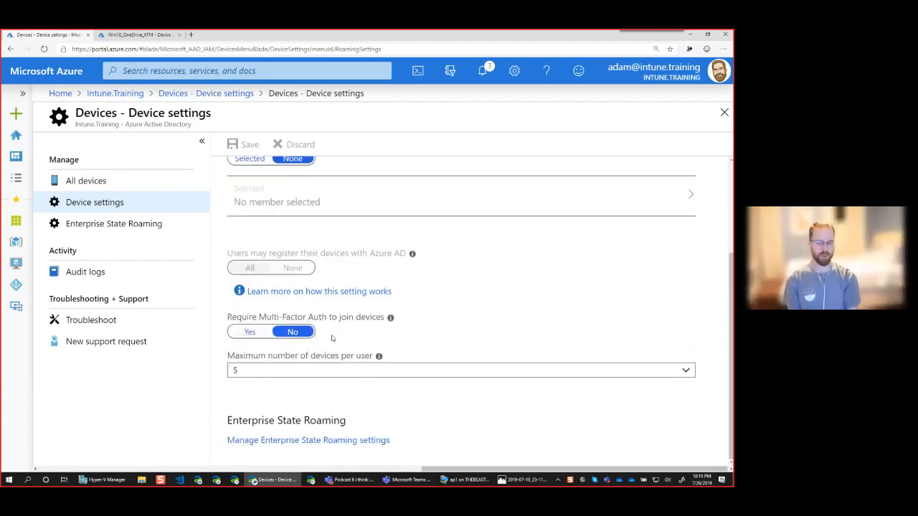
pyautogui.click(251, 334)
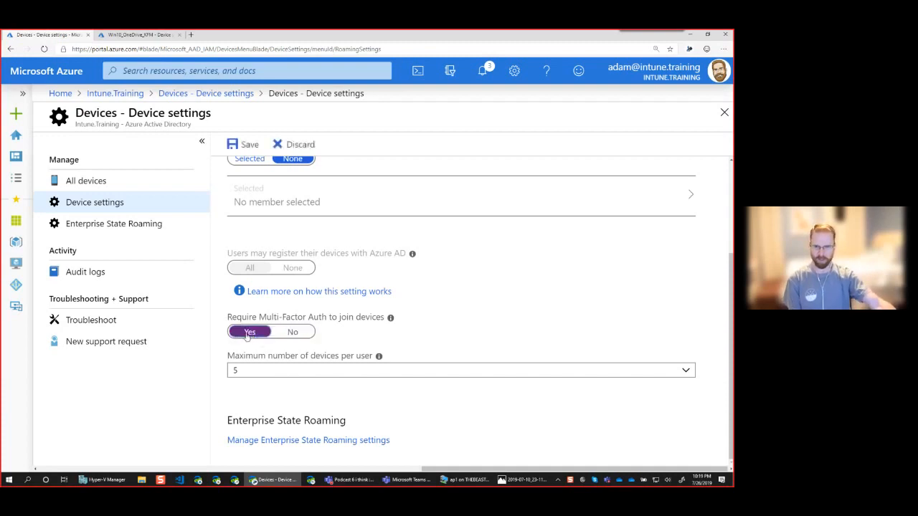
pyautogui.click(279, 373)
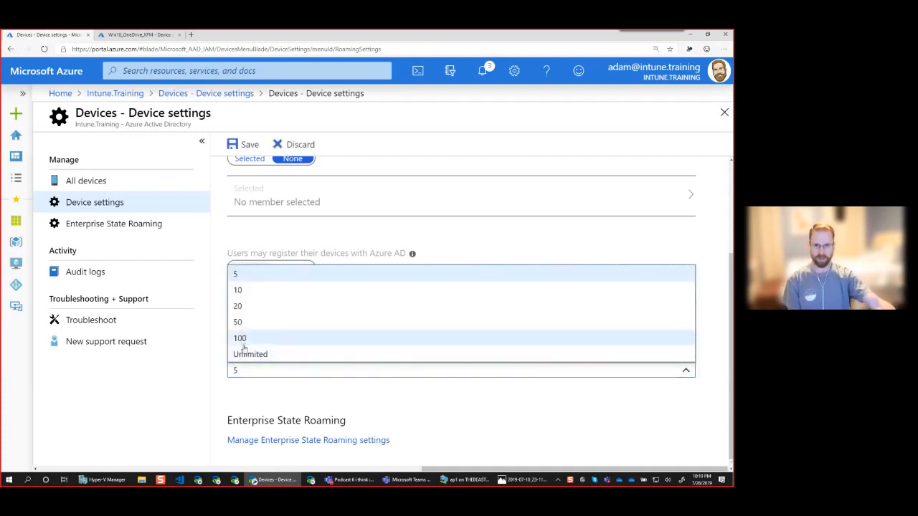
pyautogui.click(251, 361)
pyautogui.click(245, 143)
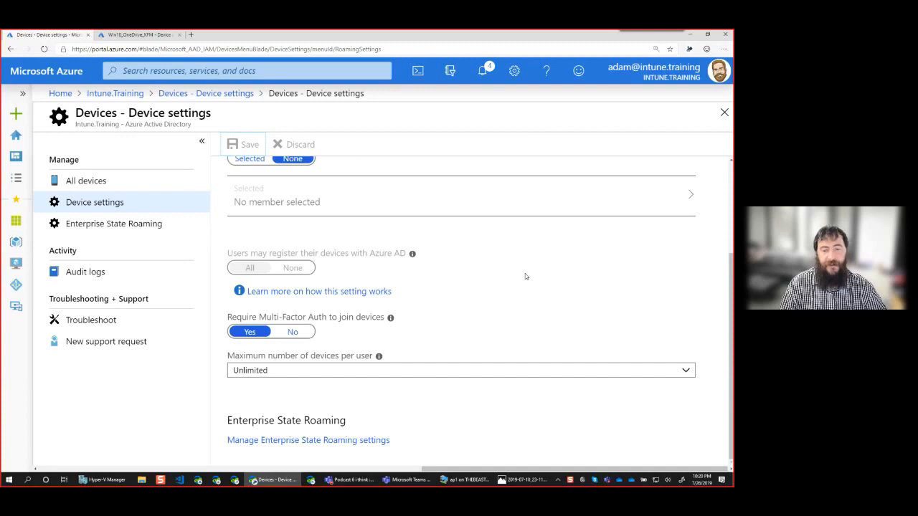
pyautogui.click(483, 73)
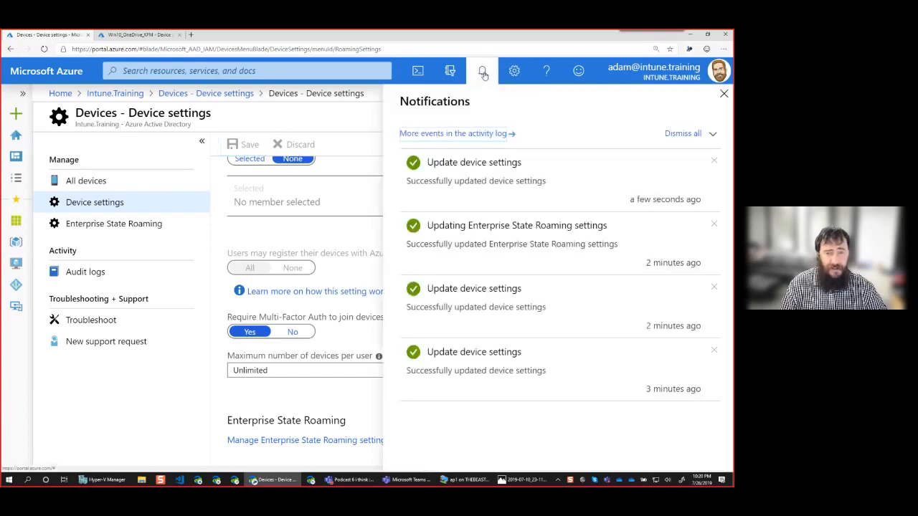
pyautogui.click(483, 74)
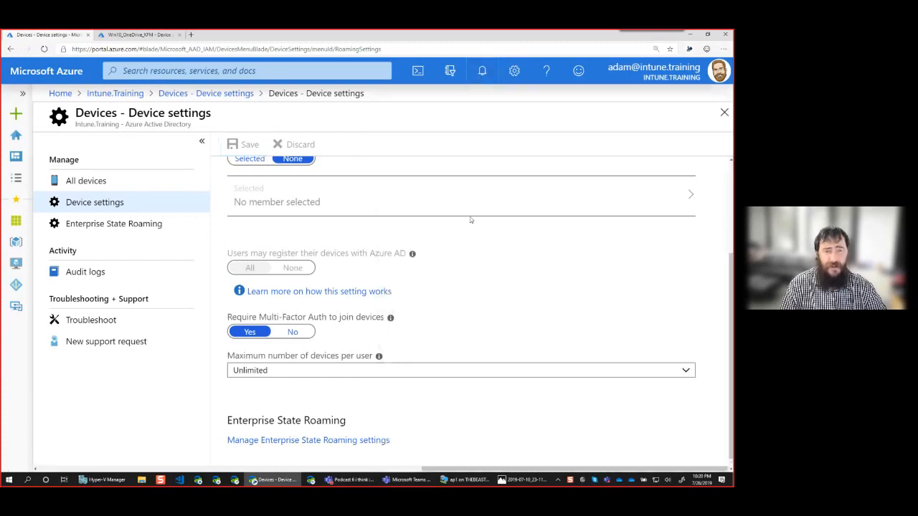
# Switch to the ap1 virtual machine and open the Access work or school page in its Windows account settings.
pyautogui.click(470, 480)
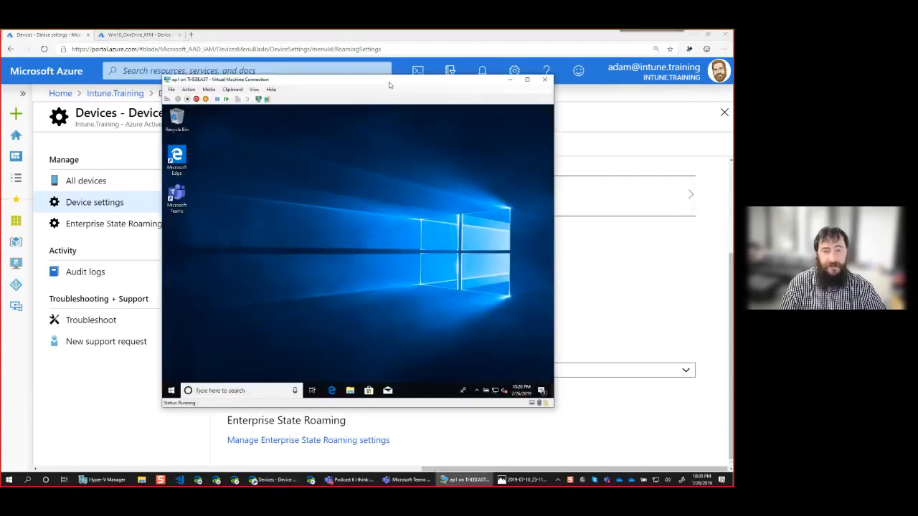
pyautogui.moveTo(389, 86); pyautogui.dragTo(399, 92)
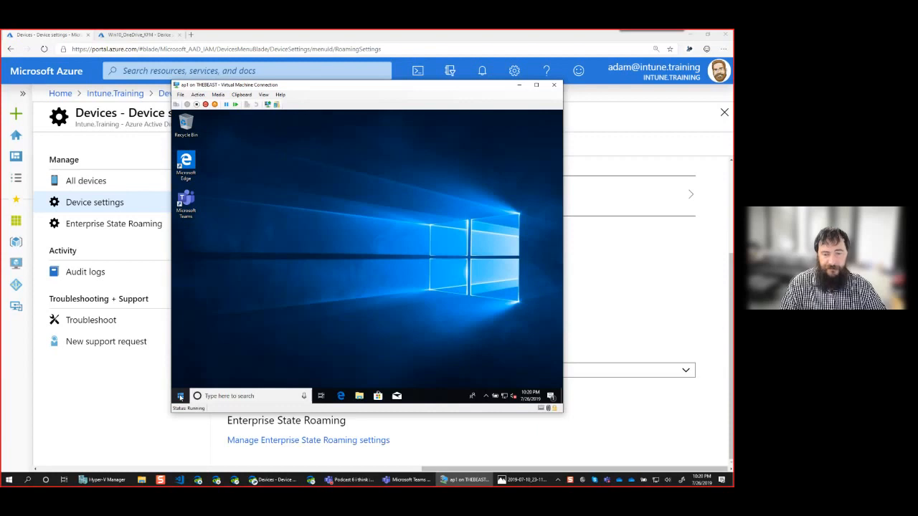
pyautogui.click(180, 396)
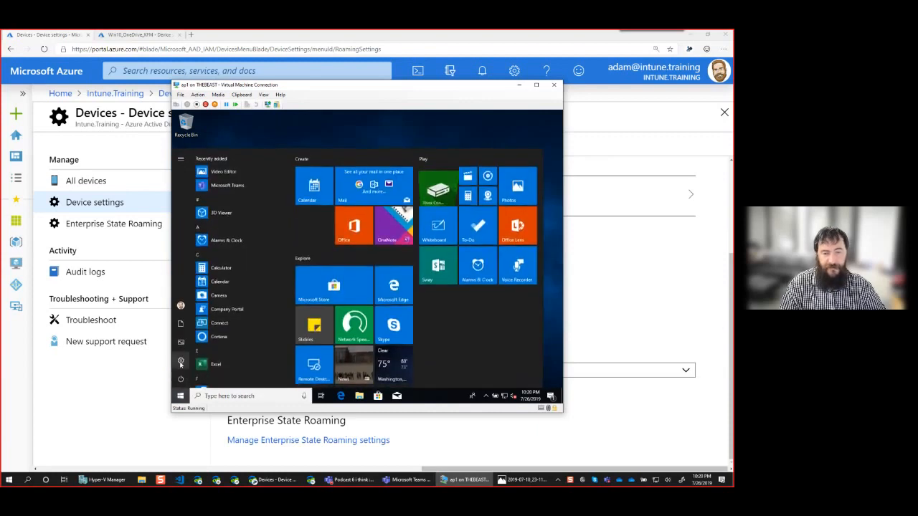
pyautogui.click(181, 362)
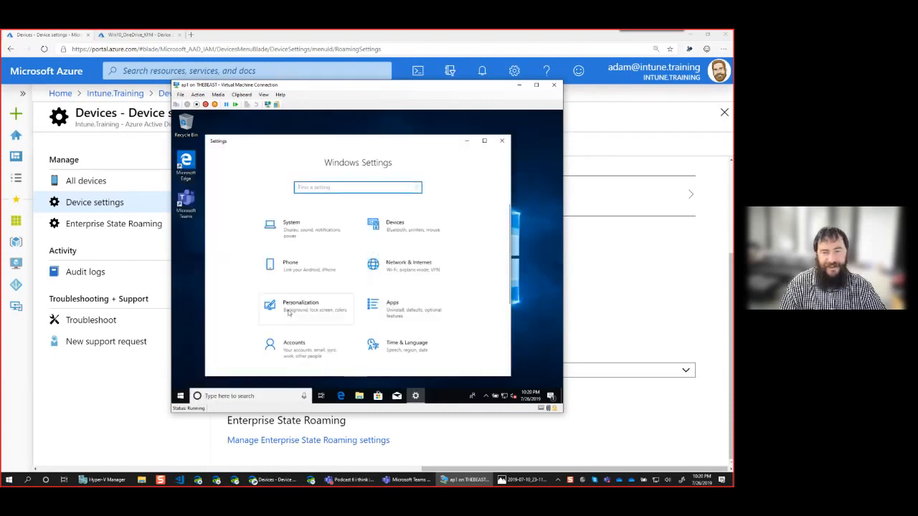
pyautogui.scroll(-4, 326, 350)
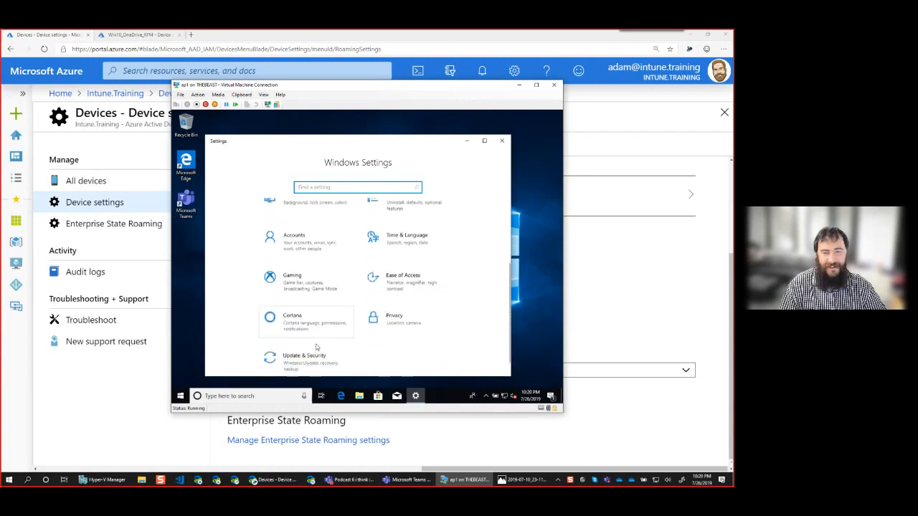
pyautogui.scroll(3, 312, 347)
pyautogui.click(301, 341)
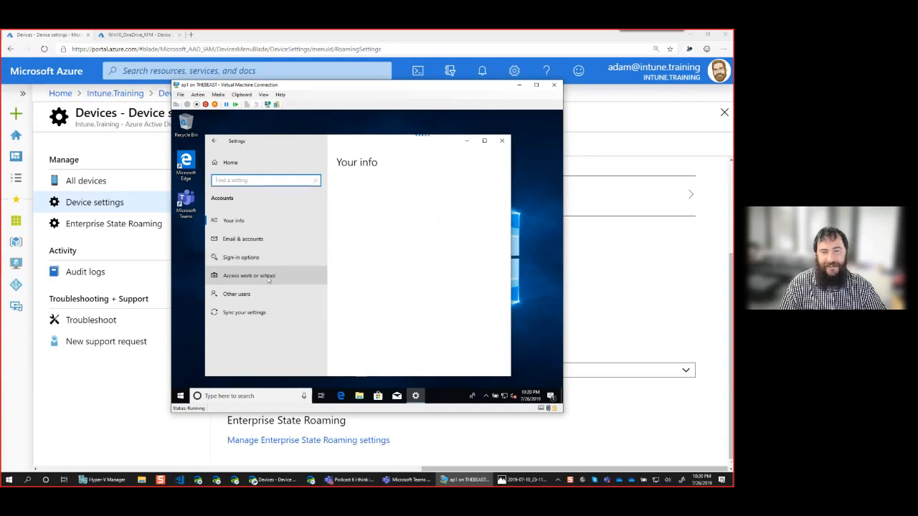
pyautogui.click(266, 276)
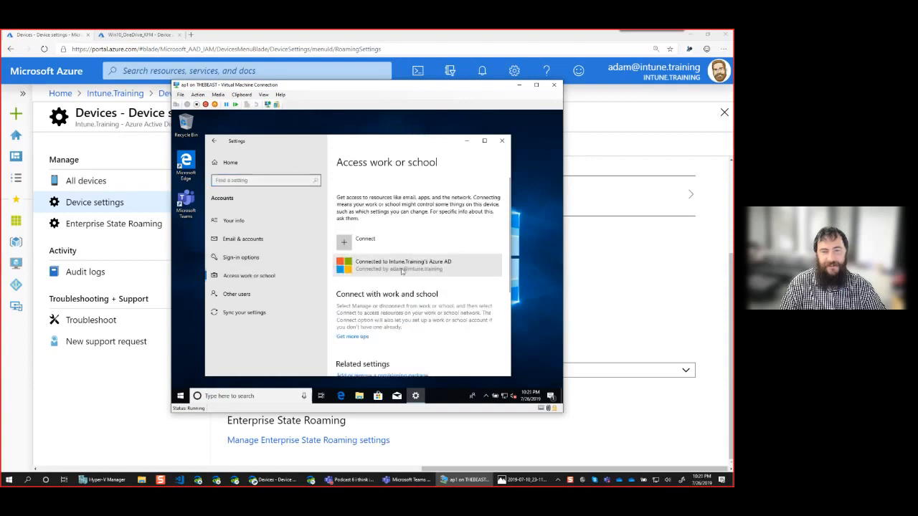
# Open the management info of the Intune.Training Azure AD connection and start a device sync.
pyautogui.click(401, 270)
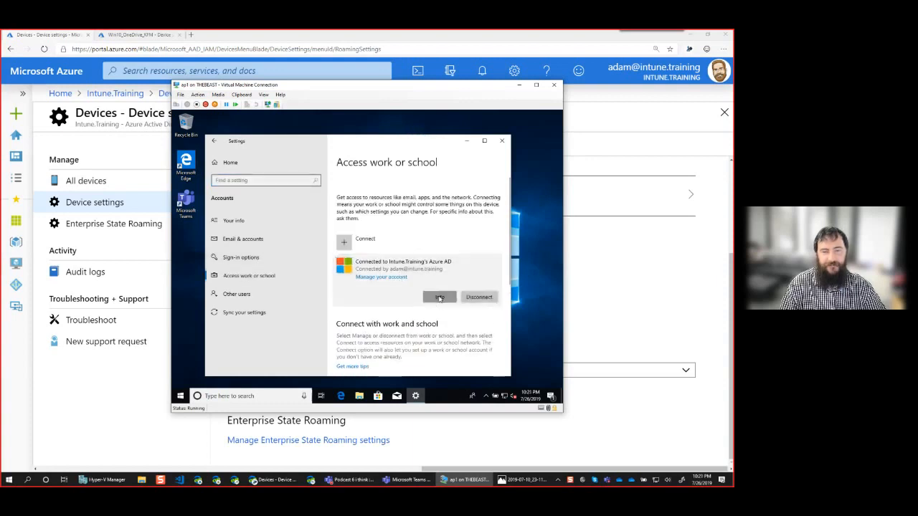
pyautogui.click(438, 296)
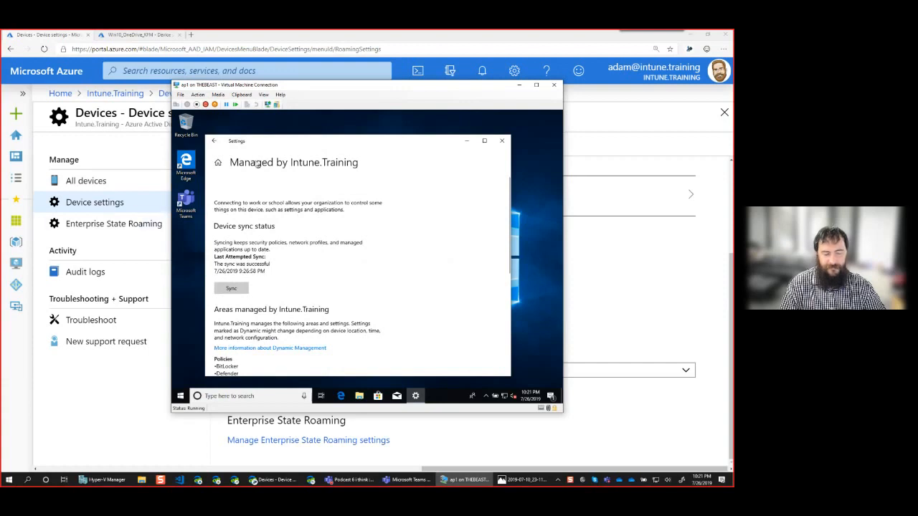
pyautogui.click(231, 290)
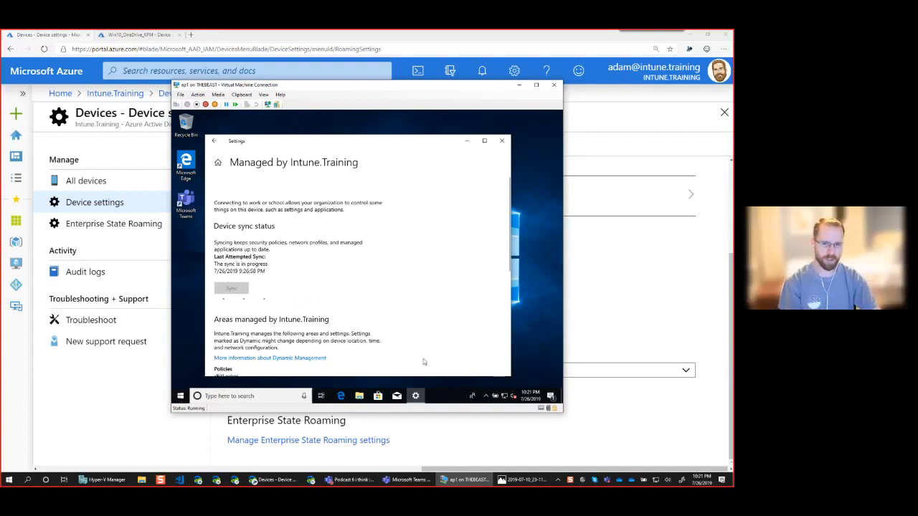
# Check OneDrive's sign-in status among the virtual machine's hidden notification icons while the sync runs.
pyautogui.click(486, 396)
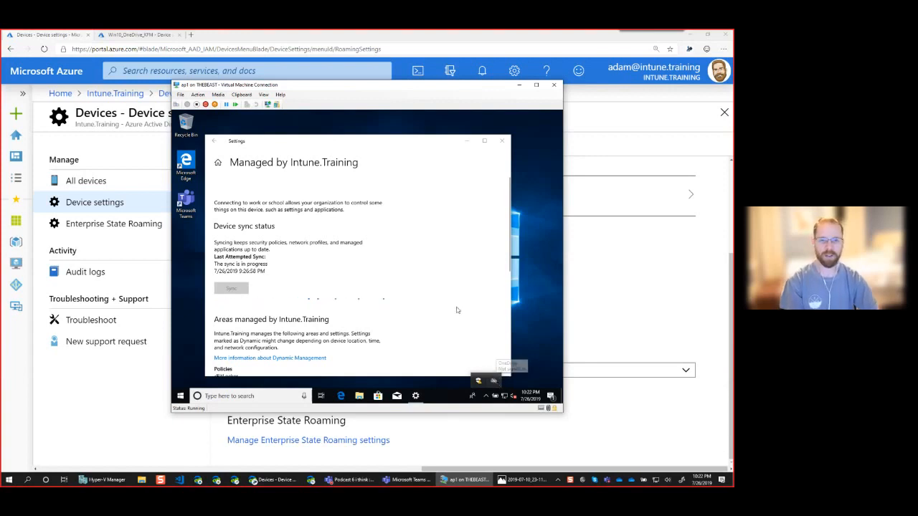
pyautogui.click(413, 144)
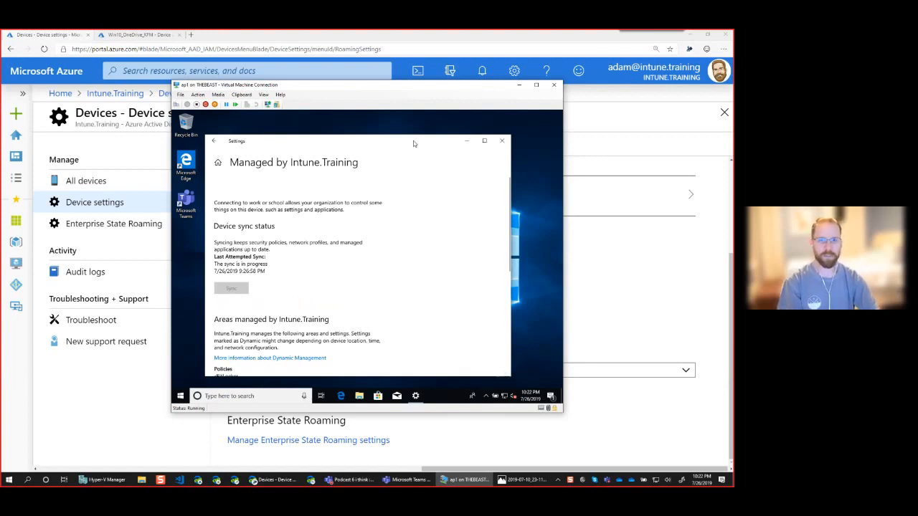
pyautogui.click(487, 395)
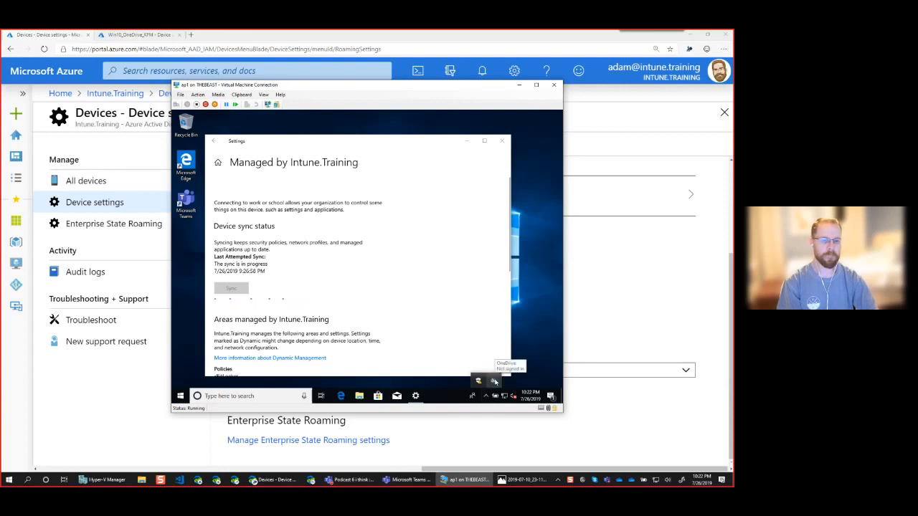
pyautogui.click(494, 381)
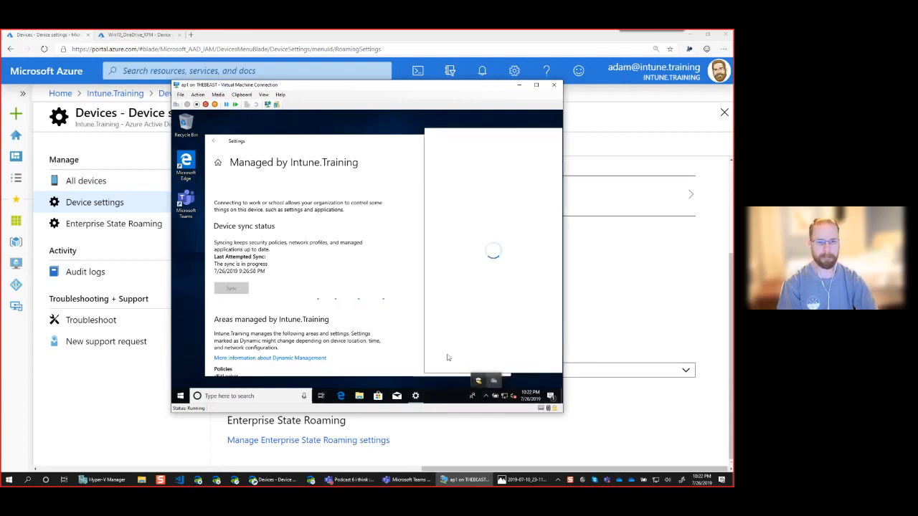
pyautogui.click(389, 306)
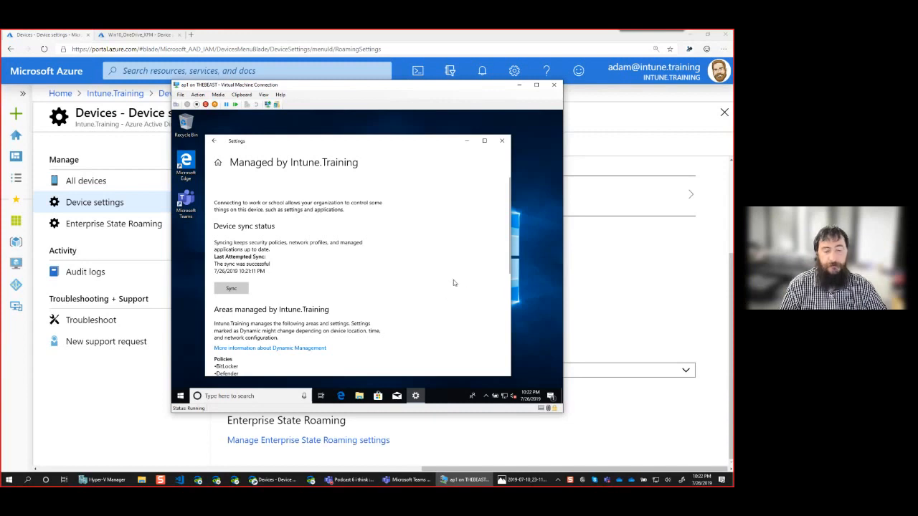
# Review the policies, applications and connection info managed by Intune.Training, and start another device sync.
pyautogui.scroll(-2, 453, 287)
pyautogui.scroll(-2, 457, 289)
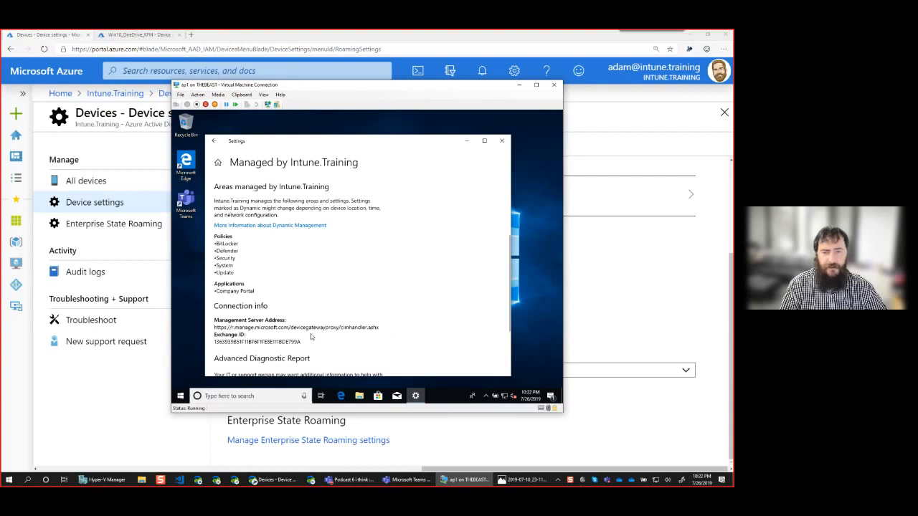
pyautogui.scroll(-3, 313, 343)
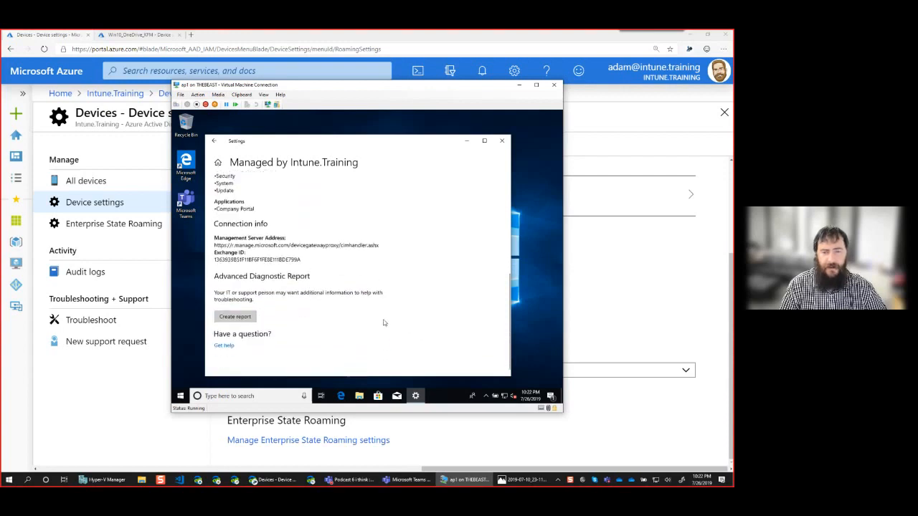
pyautogui.scroll(2, 384, 323)
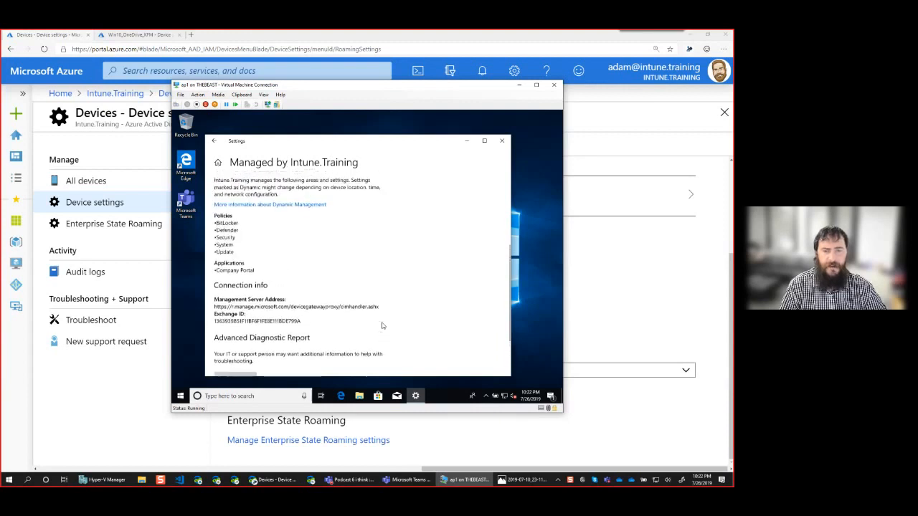
pyautogui.scroll(-2, 382, 326)
pyautogui.scroll(6, 389, 317)
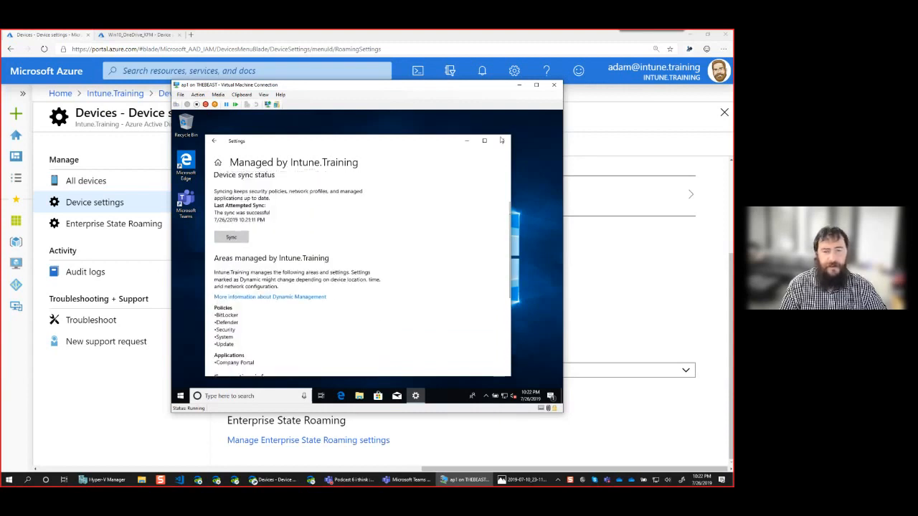
pyautogui.click(239, 238)
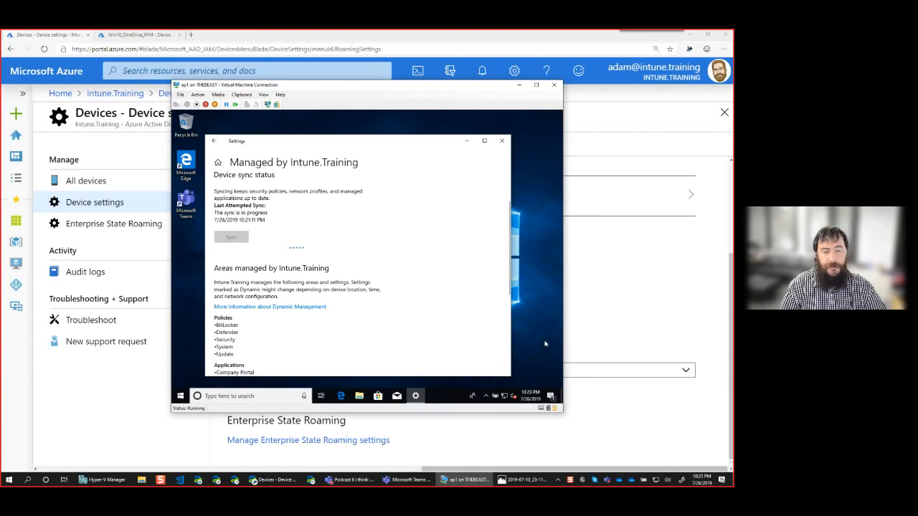
# Move the hidden OneDrive notification icon onto the virtual machine's taskbar and close Windows Settings.
pyautogui.click(485, 395)
pyautogui.moveTo(492, 401); pyautogui.dragTo(478, 396)
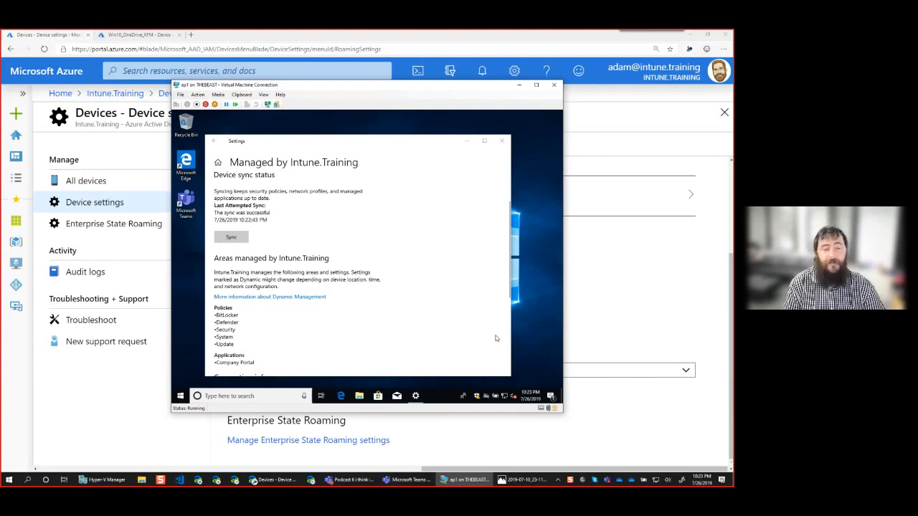
pyautogui.click(499, 144)
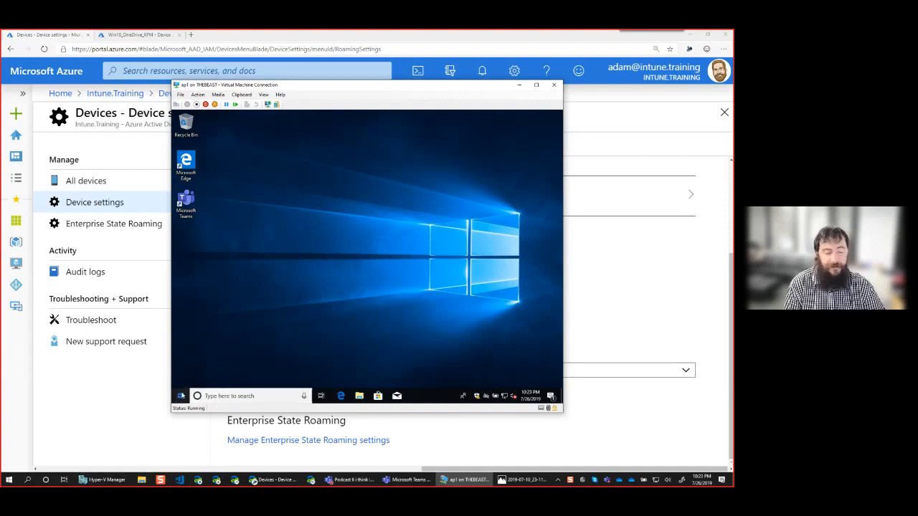
# Sign out of Windows on the virtual machine and sign back in by entering the account password.
pyautogui.click(180, 396)
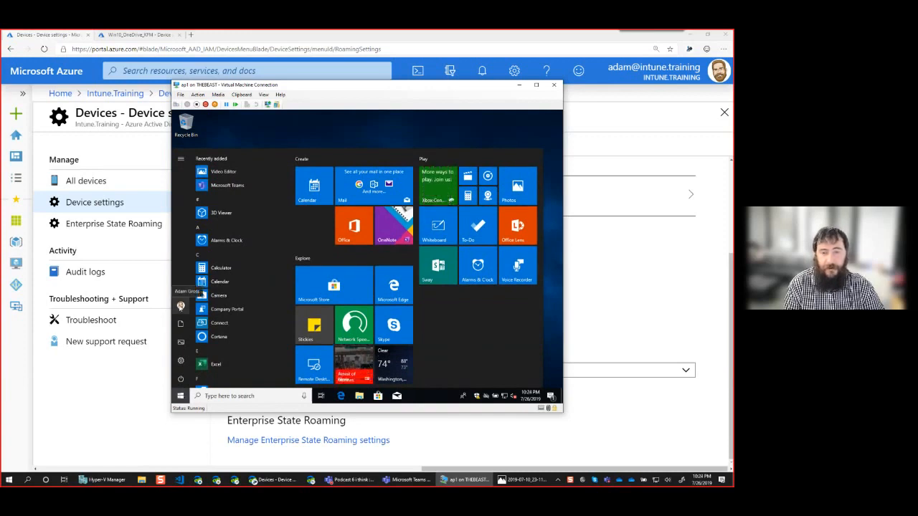
pyautogui.click(181, 307)
pyautogui.click(190, 270)
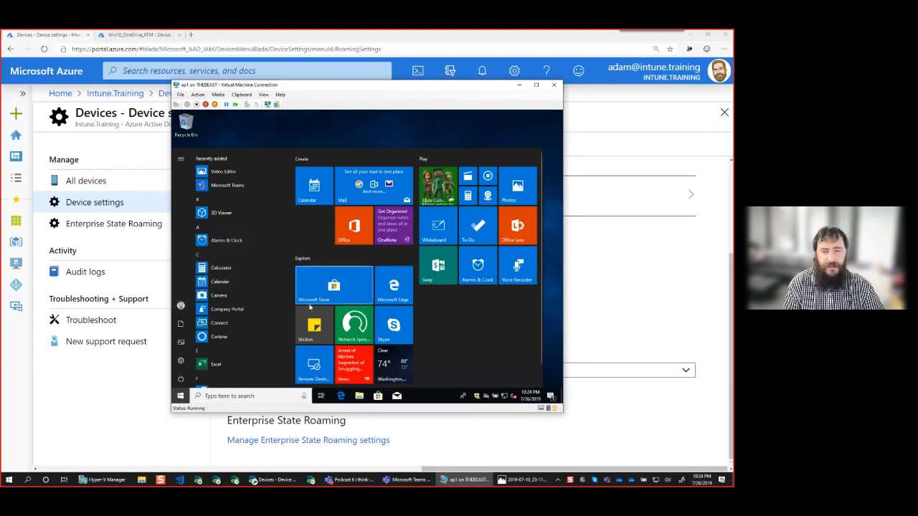
pyautogui.click(285, 305)
pyautogui.write('••••••')
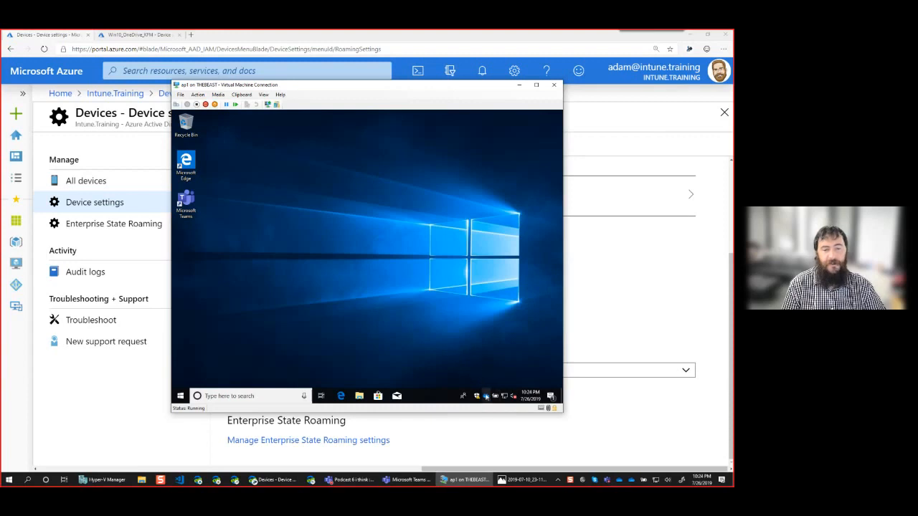
# Check in File Explorer and the OneDrive activity center whether Desktop, Documents and Pictures are redirected to OneDrive.
pyautogui.click(358, 396)
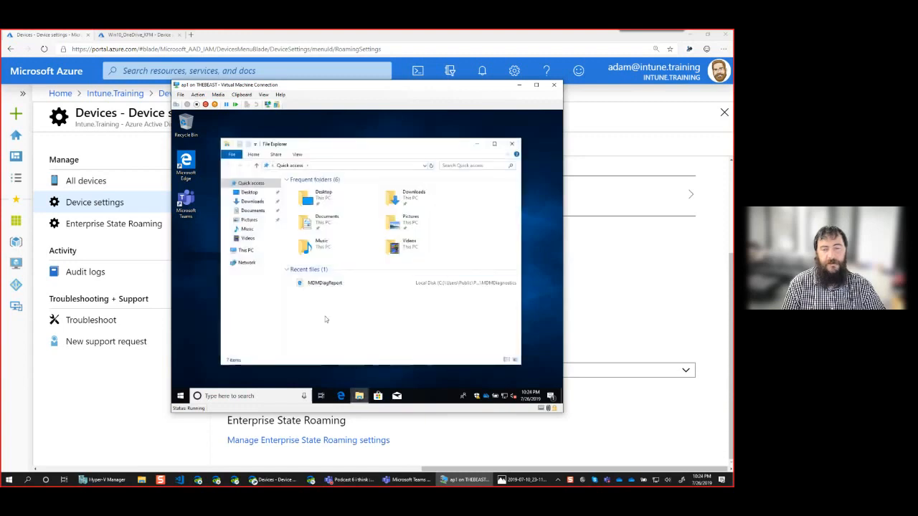
pyautogui.click(226, 251)
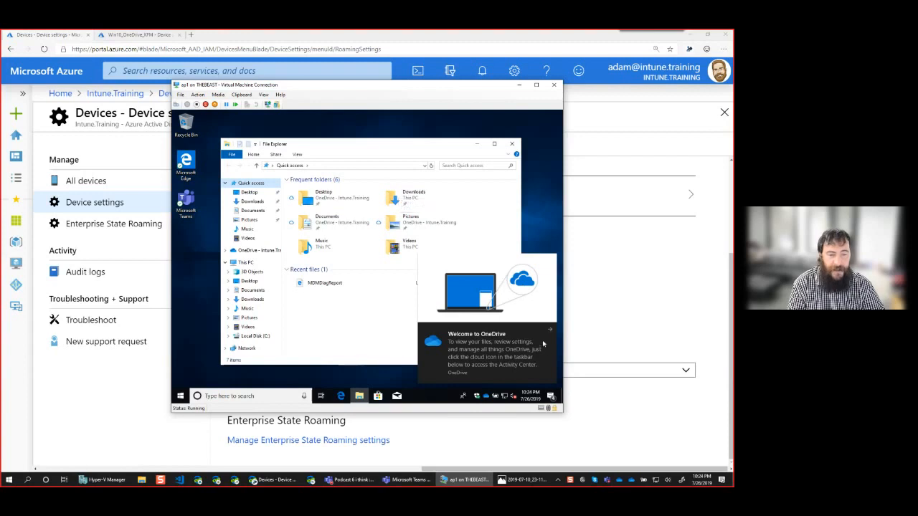
pyautogui.click(487, 396)
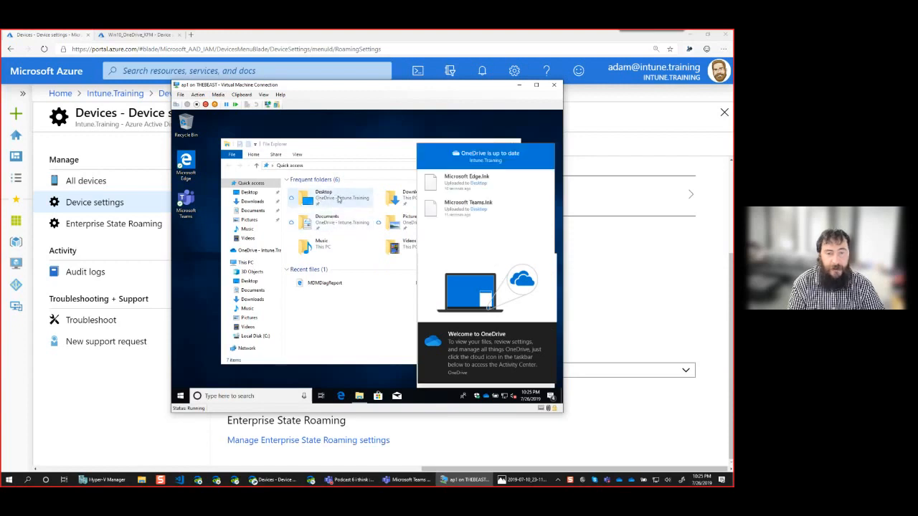
pyautogui.click(339, 200)
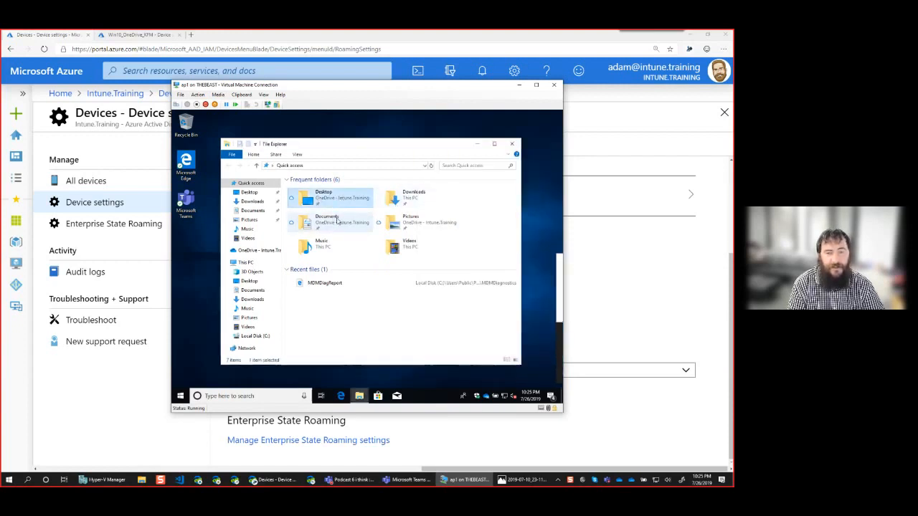
# Examine the OneDrive sync status of the Microsoft Edge and Microsoft Teams shortcuts in the virtual machine's Desktop folder.
pyautogui.doubleClick(330, 221)
pyautogui.click(292, 168)
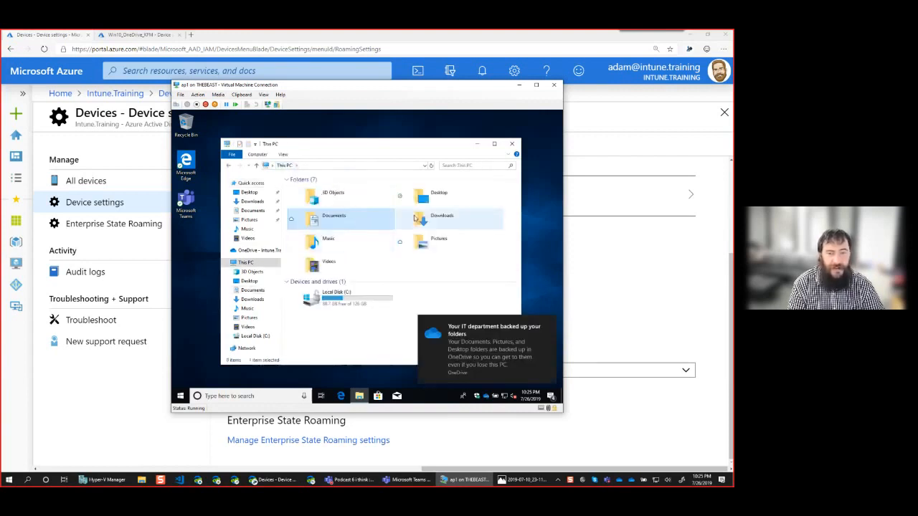
pyautogui.doubleClick(425, 199)
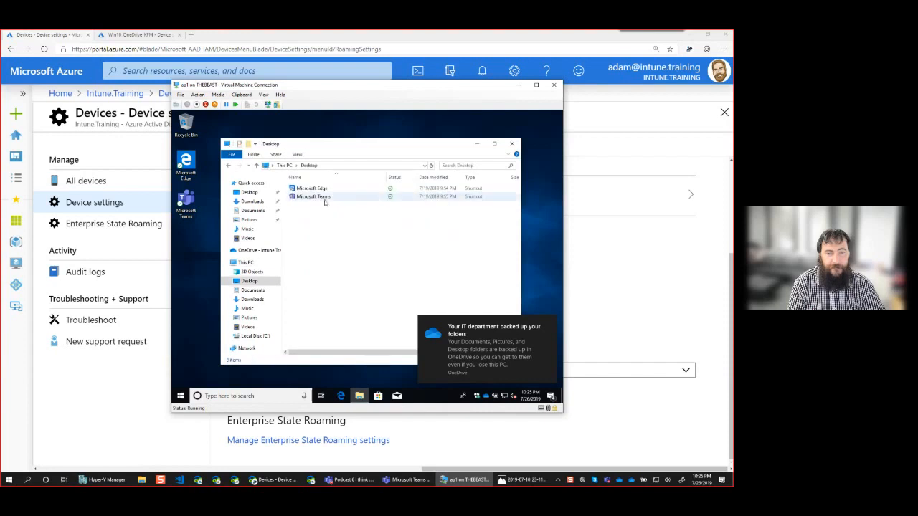
pyautogui.click(323, 191)
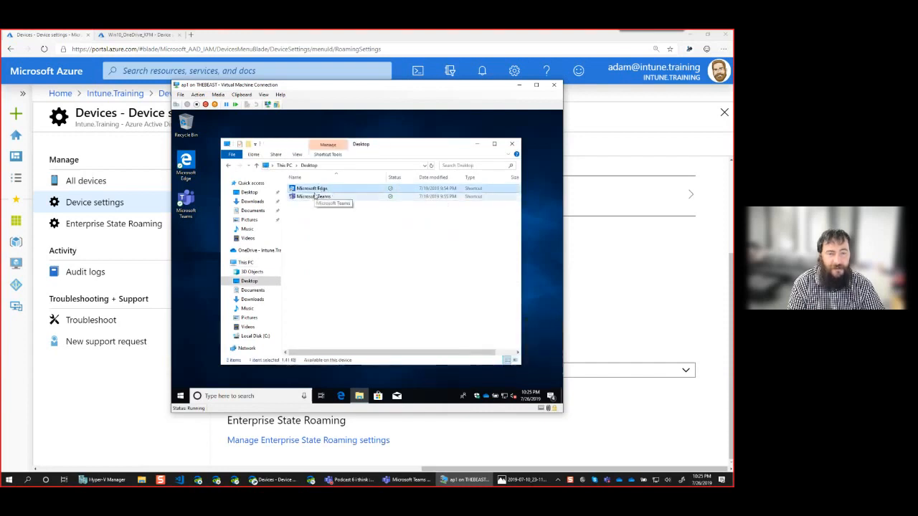
pyautogui.click(343, 237)
pyautogui.click(315, 189)
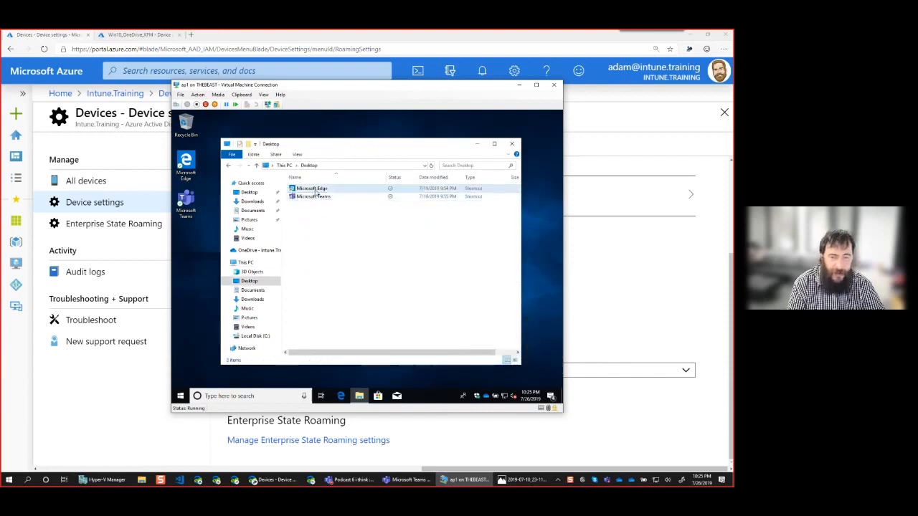
pyautogui.keyDown('shift'); pyautogui.click(327, 197); pyautogui.keyUp('shift')
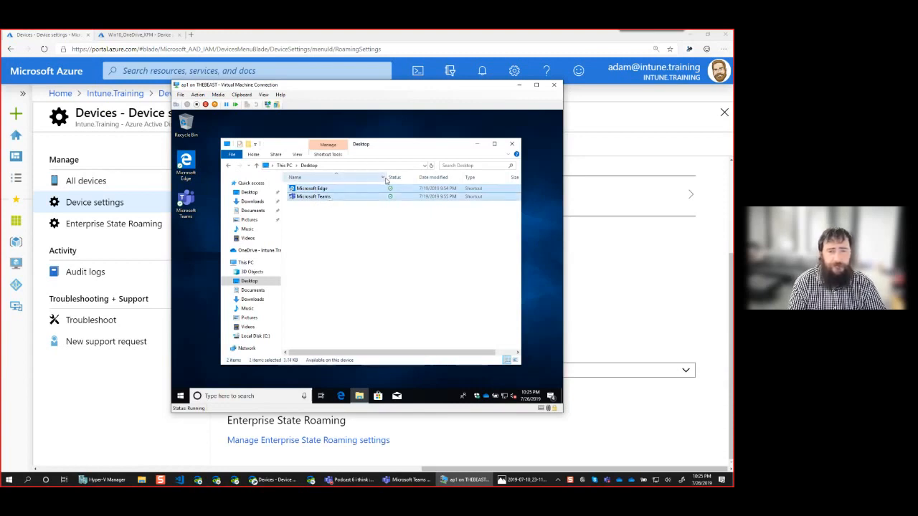
pyautogui.moveTo(386, 177); pyautogui.dragTo(363, 177)
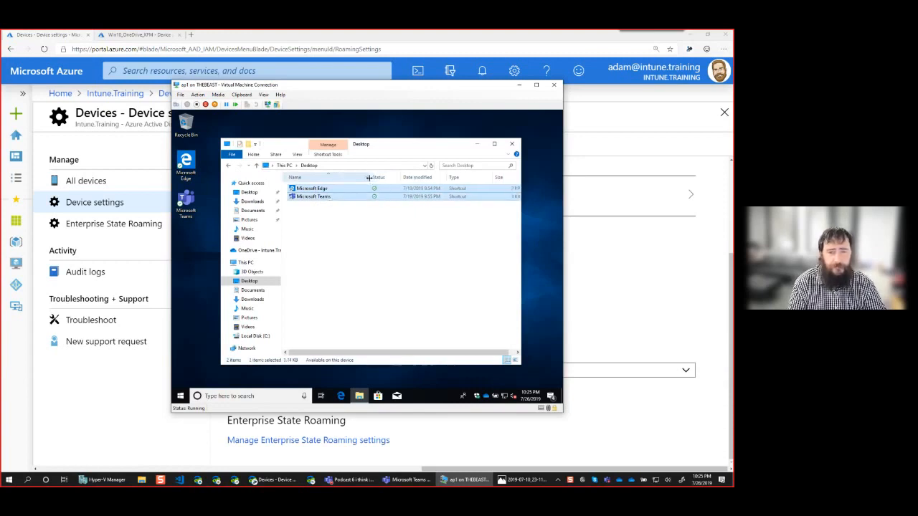
pyautogui.click(338, 218)
pyautogui.click(319, 190)
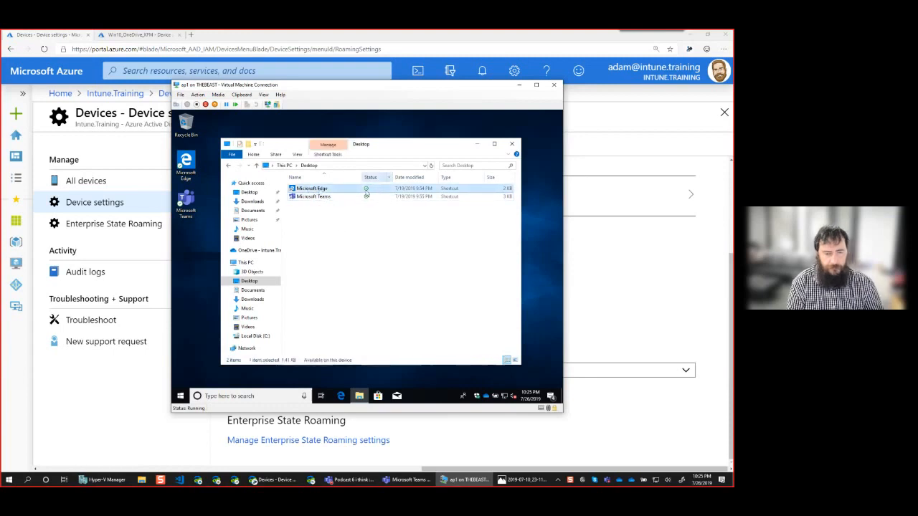
pyautogui.moveTo(361, 177); pyautogui.dragTo(356, 178)
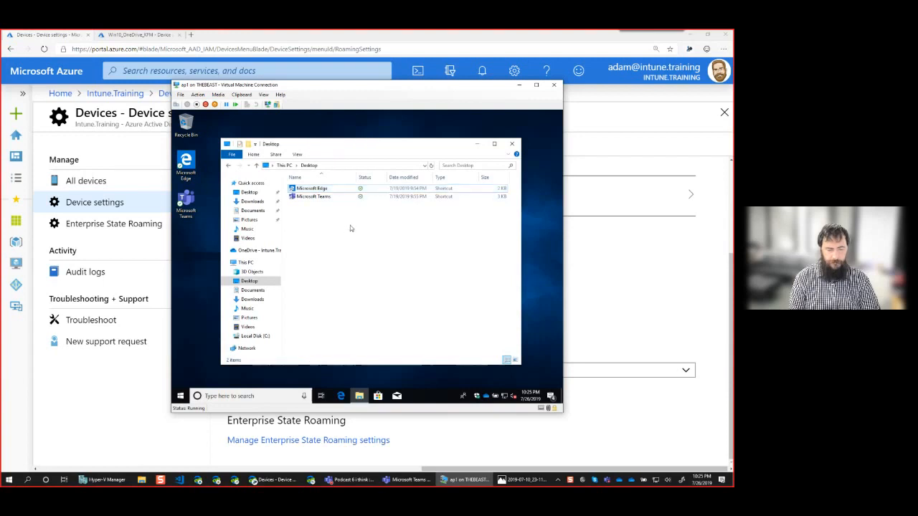
# Create a new text document named Test in the Desktop folder.
pyautogui.click(322, 248)
pyautogui.rightClick(322, 248)
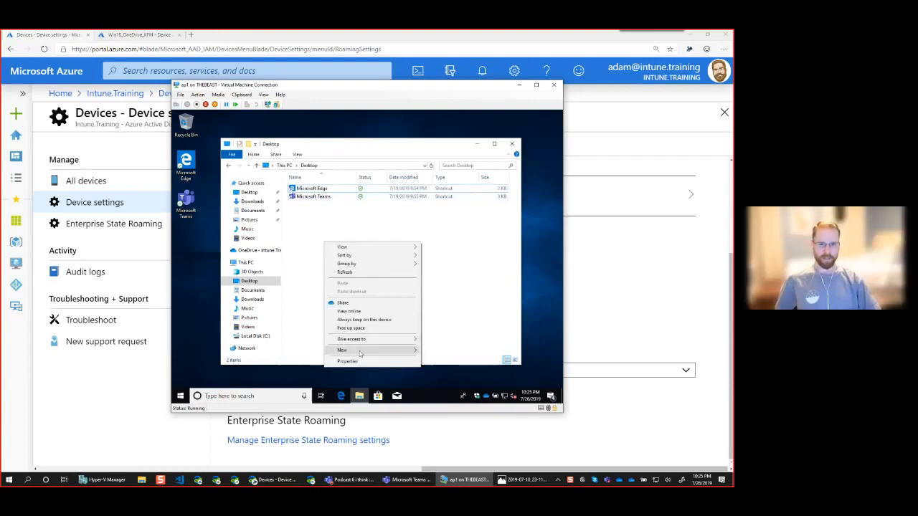
pyautogui.moveTo(417, 350)
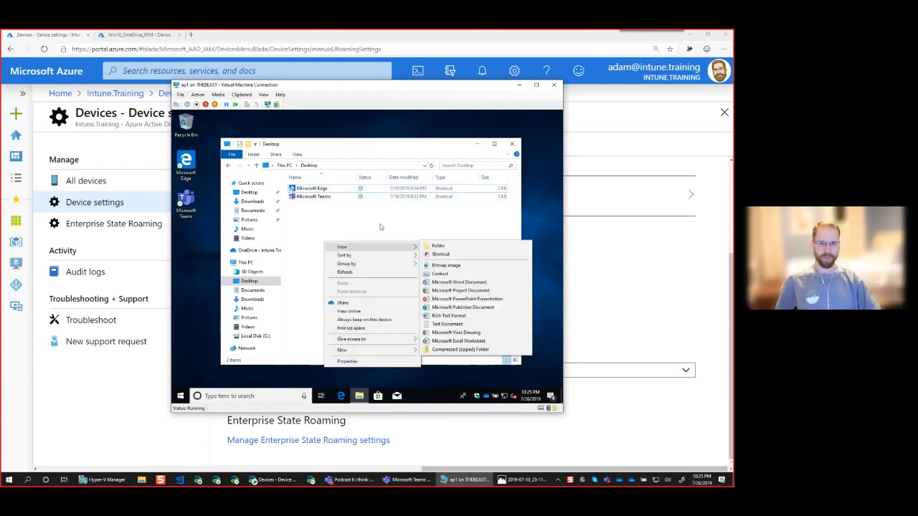
pyautogui.click(447, 324)
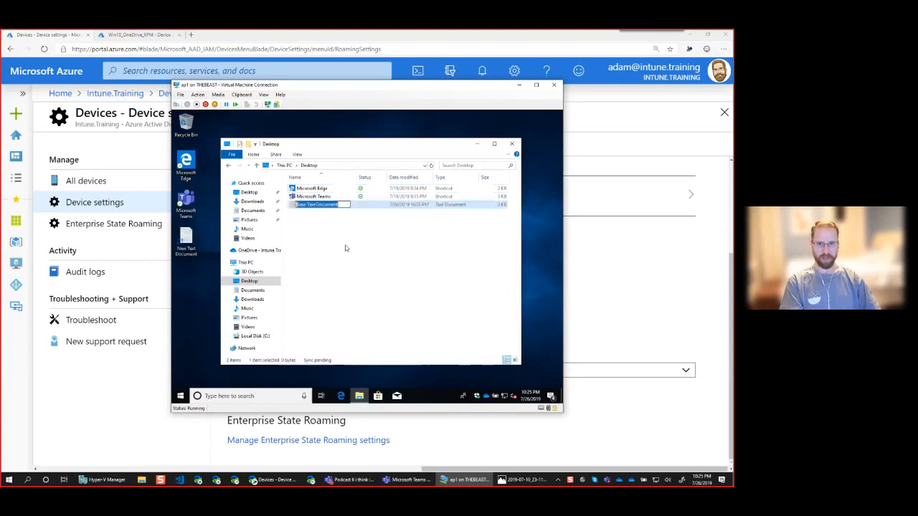
pyautogui.write('Test')
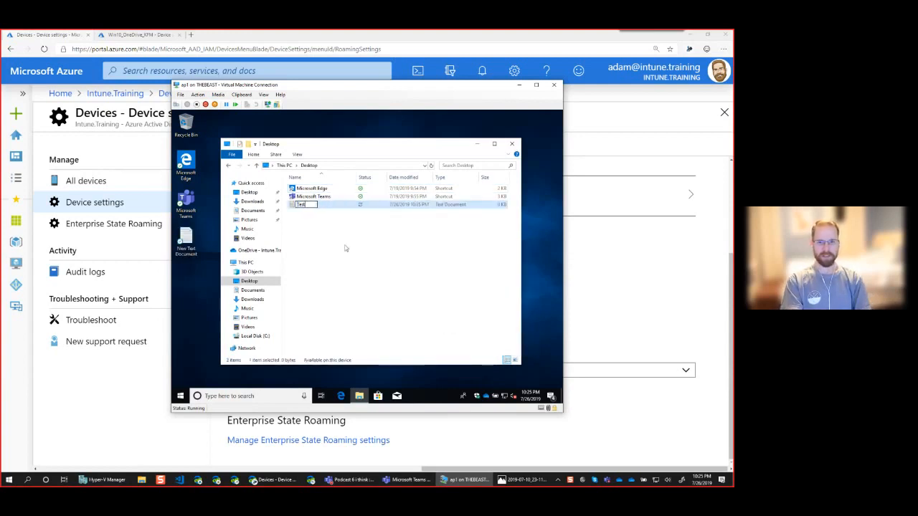
pyautogui.press('Return')
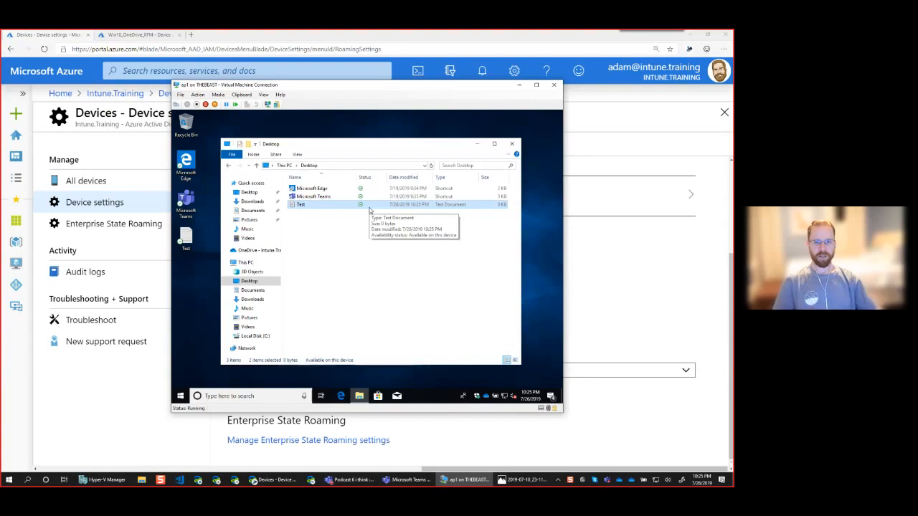
# Open the Test document, enter the text "Test", save it and close Notepad.
pyautogui.doubleClick(302, 204)
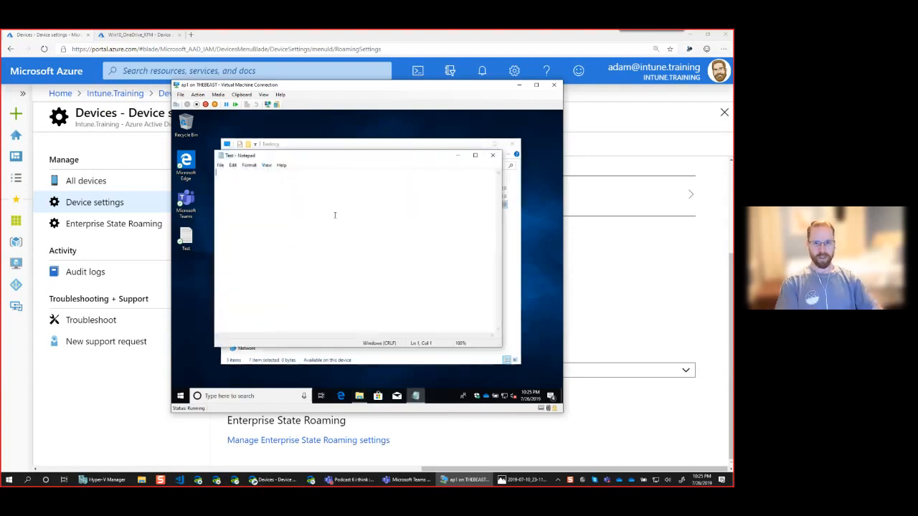
pyautogui.write('Test')
pyautogui.hotkey('ctrl', 's')
pyautogui.click(494, 155)
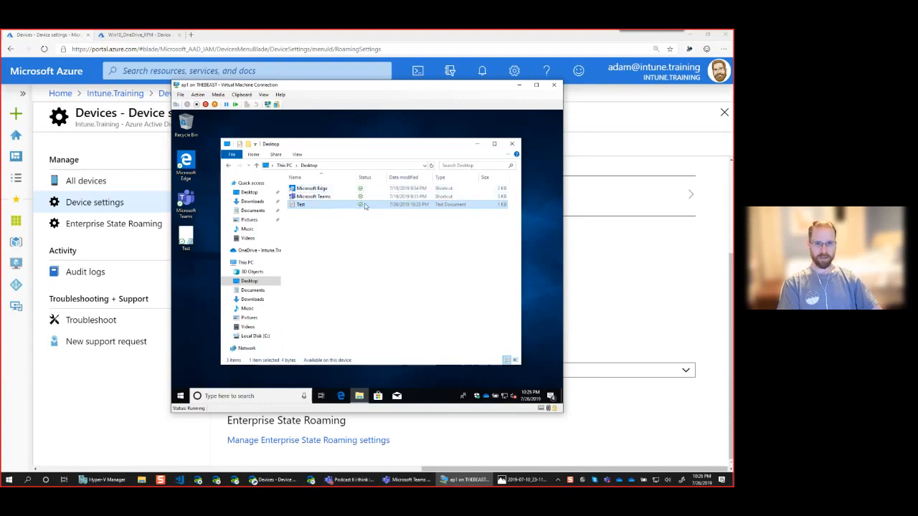
# Free up the local space used by the Test document and check its availability status.
pyautogui.rightClick(315, 207)
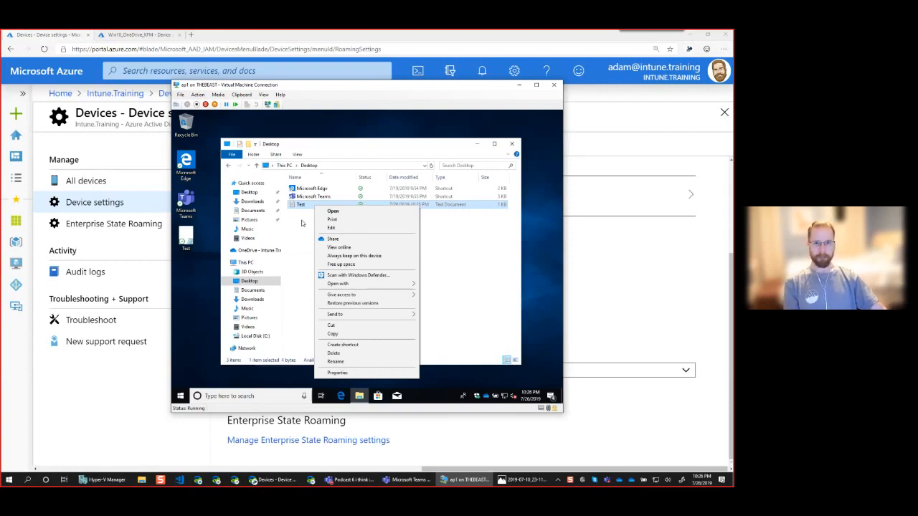
pyautogui.click(342, 266)
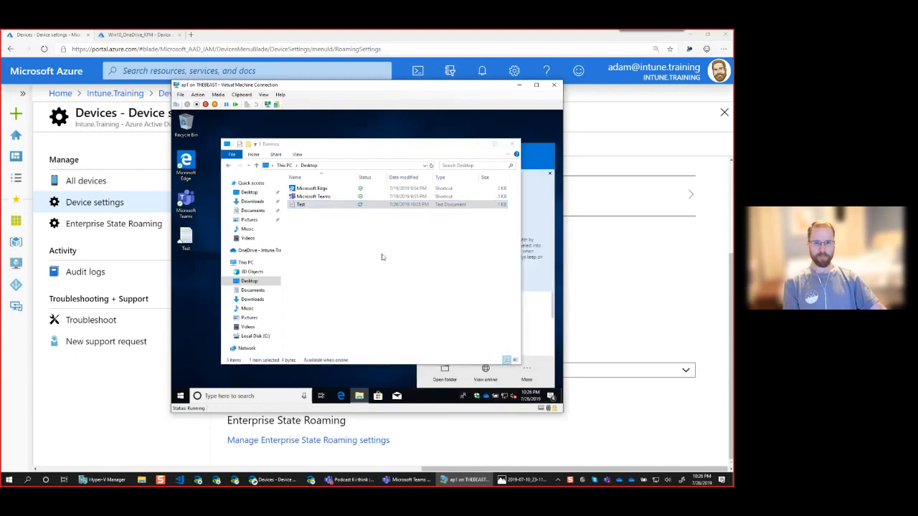
pyautogui.click(363, 232)
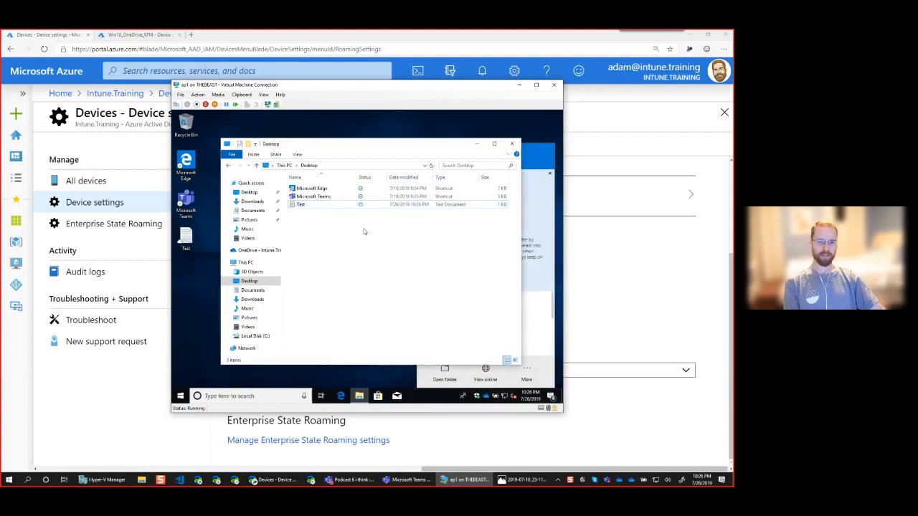
pyautogui.moveTo(352, 209)
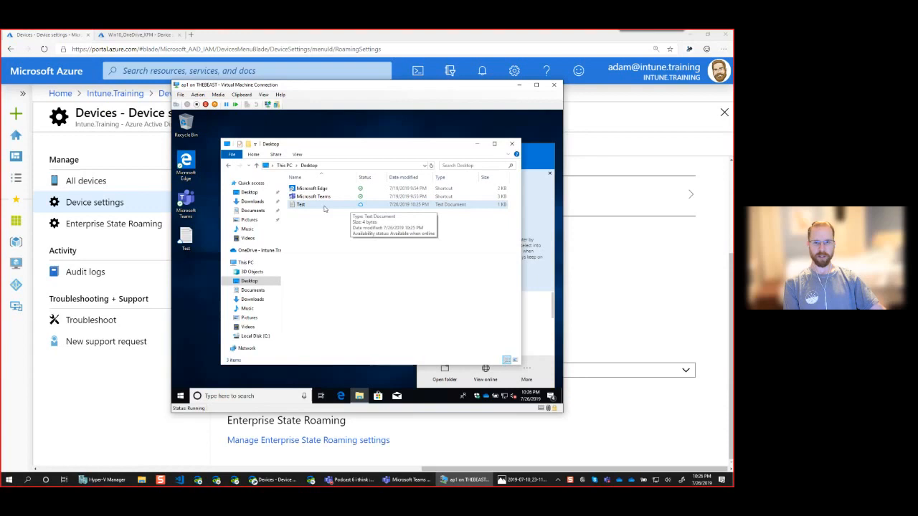
pyautogui.click(324, 206)
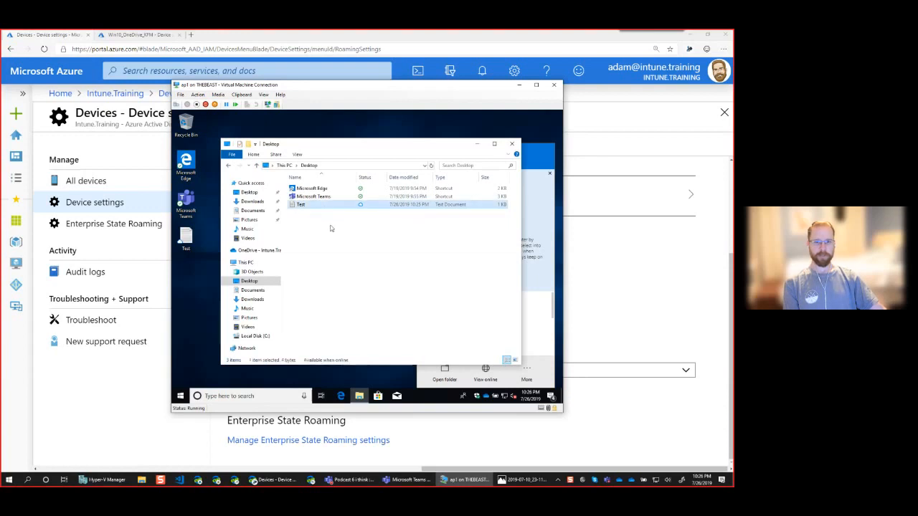
# Try to free up the local space used by the Microsoft Edge and Microsoft Teams shortcuts together.
pyautogui.moveTo(334, 198); pyautogui.dragTo(331, 190)
pyautogui.rightClick(331, 190)
pyautogui.click(359, 215)
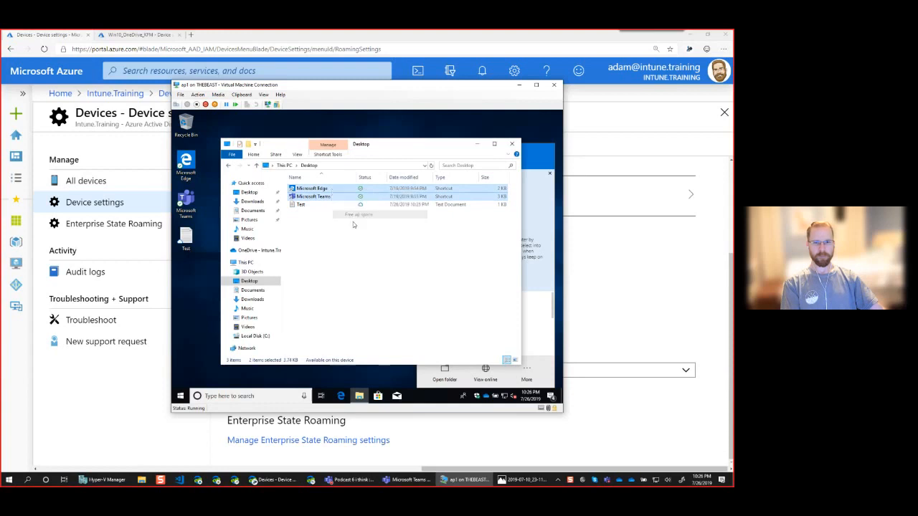
pyautogui.click(331, 242)
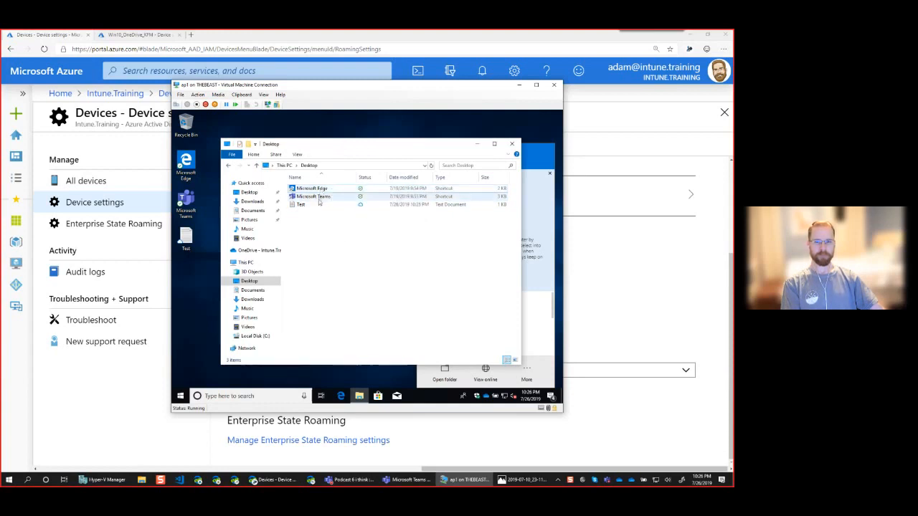
# Open the online-only Test document, move Notepad aside to check the file's sync status, and close it.
pyautogui.click(317, 207)
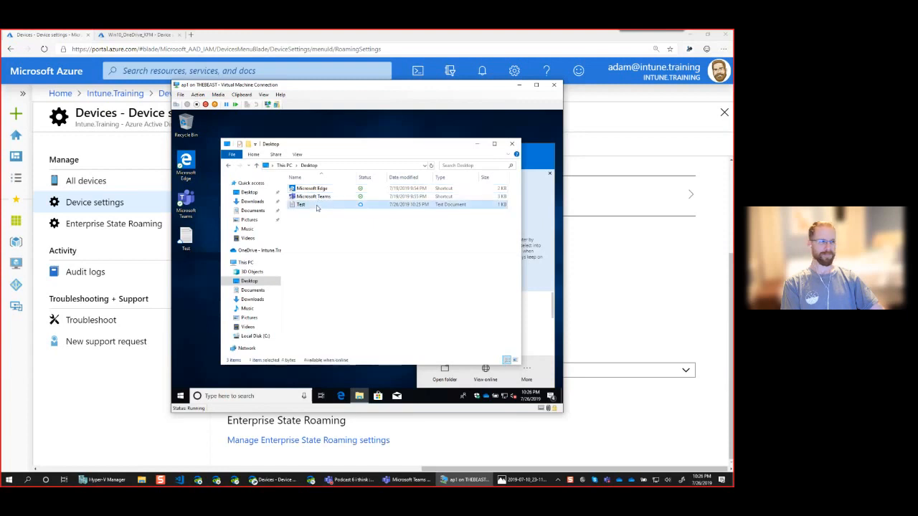
pyautogui.doubleClick(316, 207)
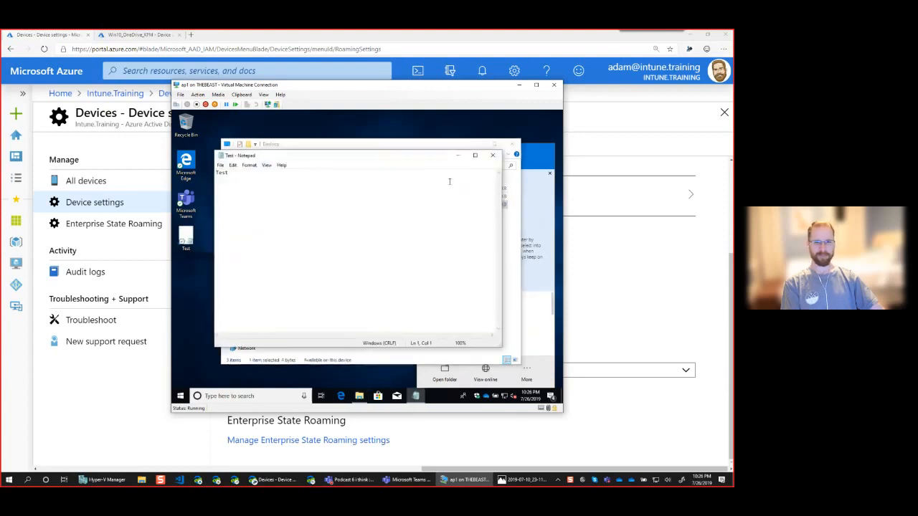
pyautogui.moveTo(434, 159); pyautogui.dragTo(408, 216)
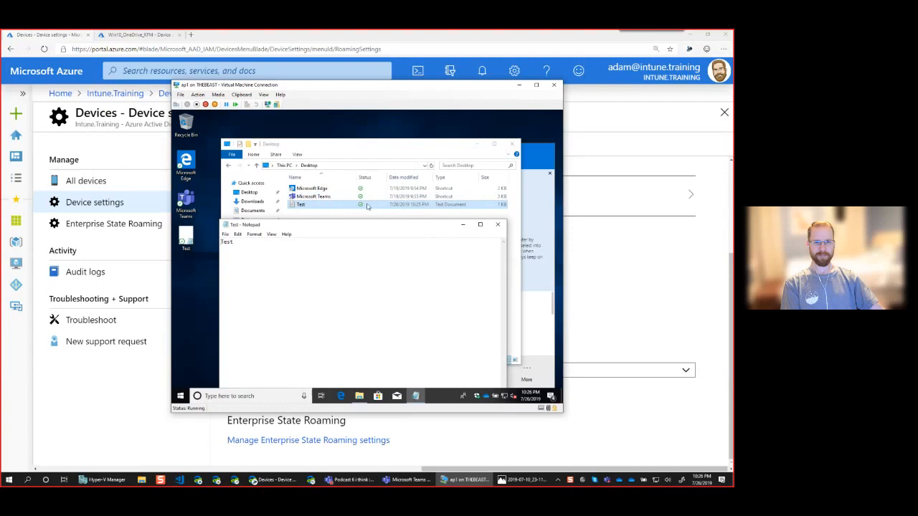
pyautogui.click(497, 224)
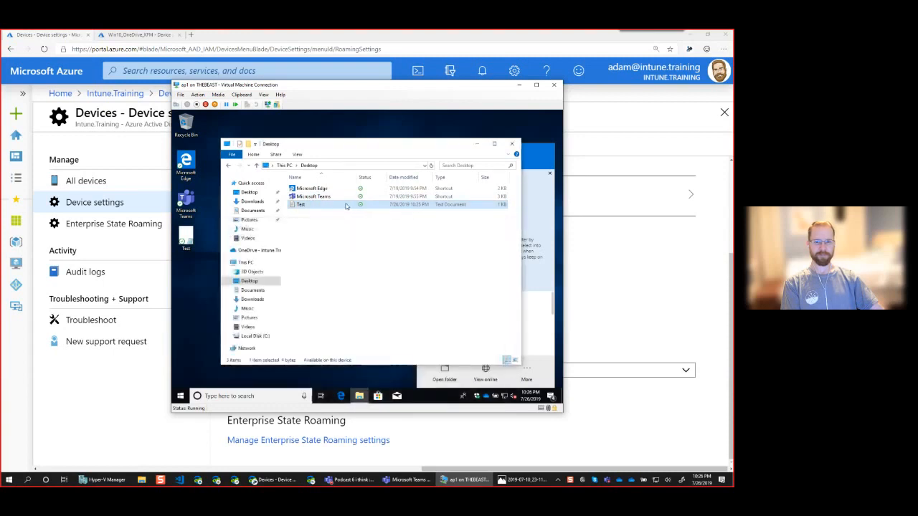
# Free up the Test document's local space again, then reopen it to download it and close Notepad.
pyautogui.rightClick(345, 207)
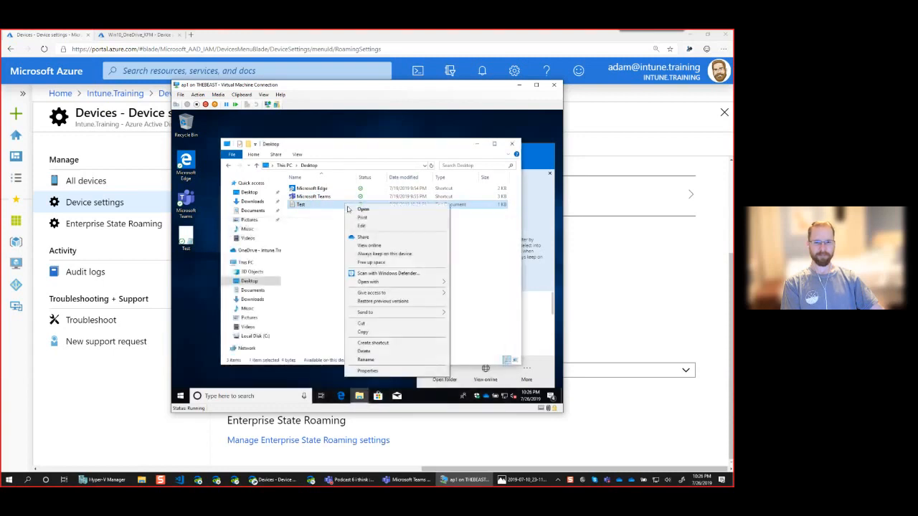
pyautogui.click(377, 263)
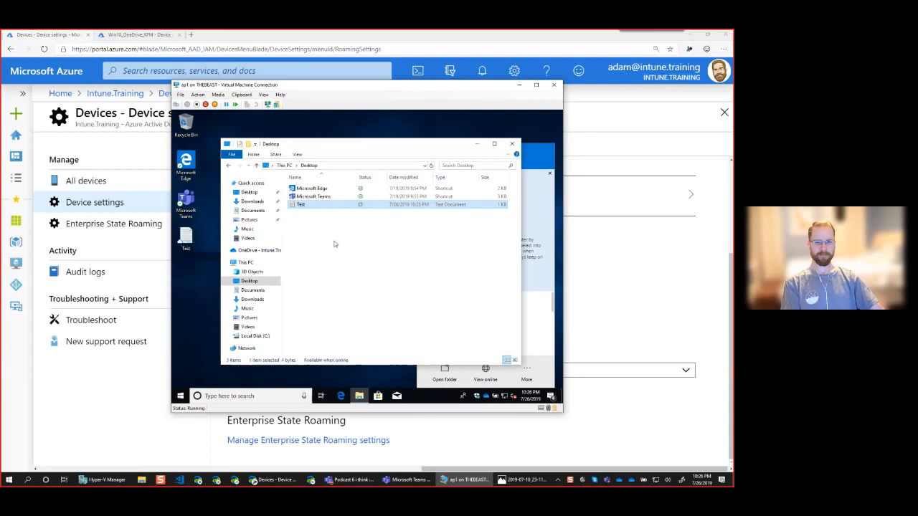
pyautogui.doubleClick(330, 206)
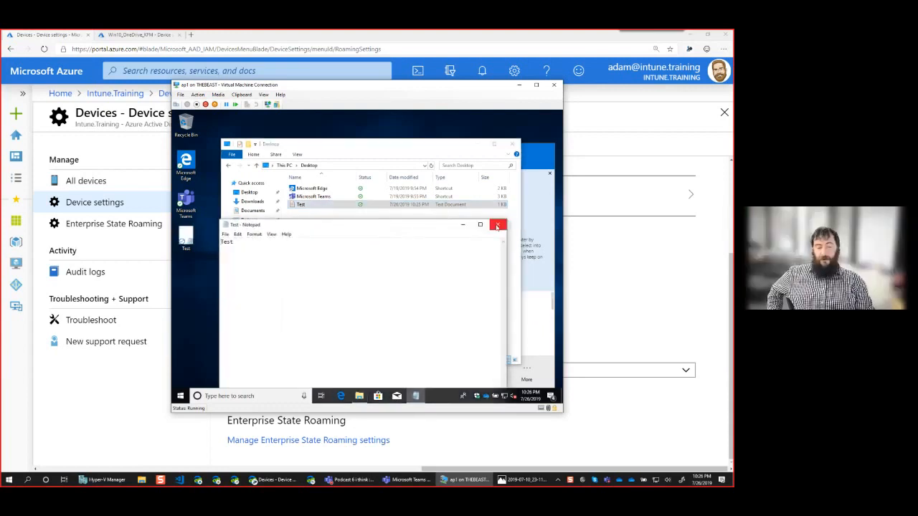
pyautogui.click(497, 226)
# Free up local space for the whole Desktop folder and check the Test document's availability status.
pyautogui.rightClick(319, 206)
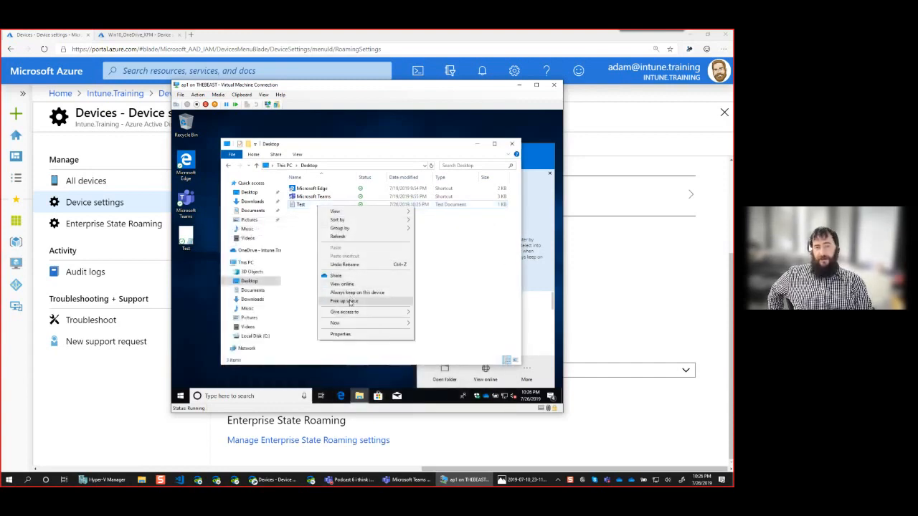
pyautogui.click(350, 302)
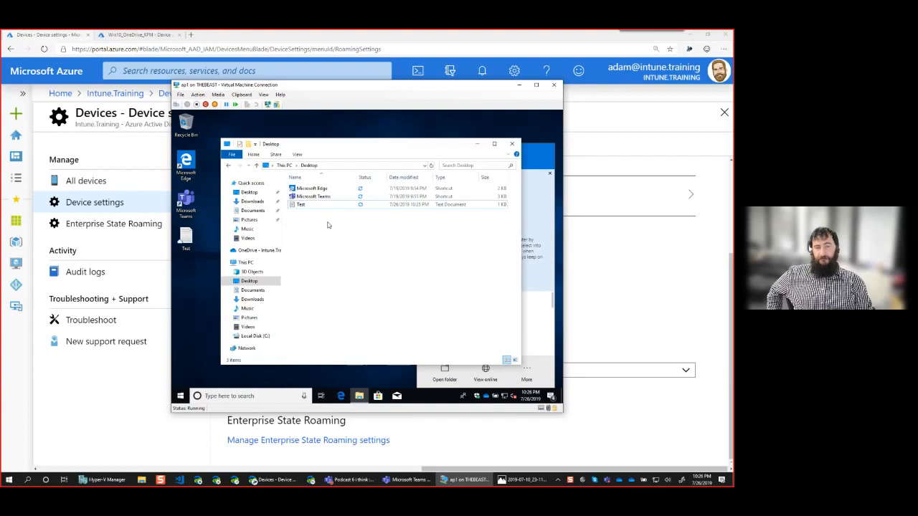
pyautogui.click(301, 205)
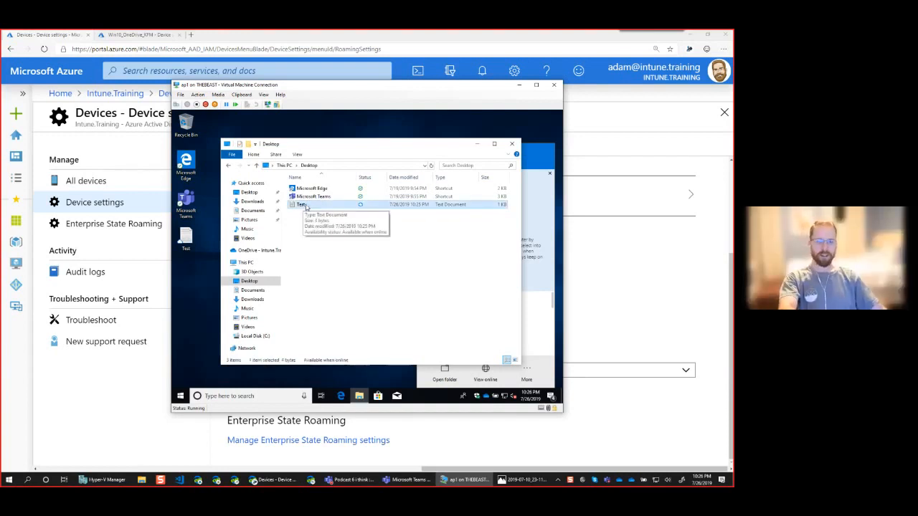
# Copy the Test document from the Desktop folder into the Music folder, then delete the pasted copy.
pyautogui.rightClick(306, 207)
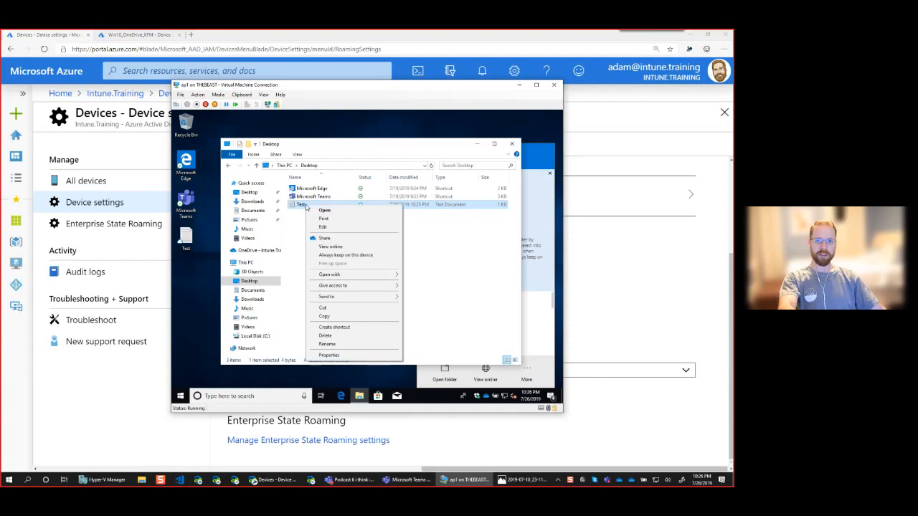
pyautogui.click(330, 318)
pyautogui.click(257, 335)
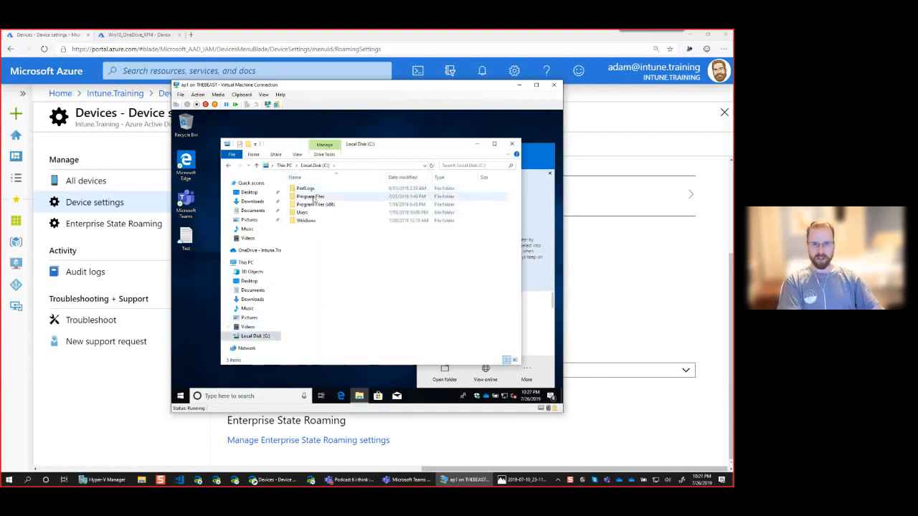
pyautogui.click(249, 317)
pyautogui.rightClick(324, 275)
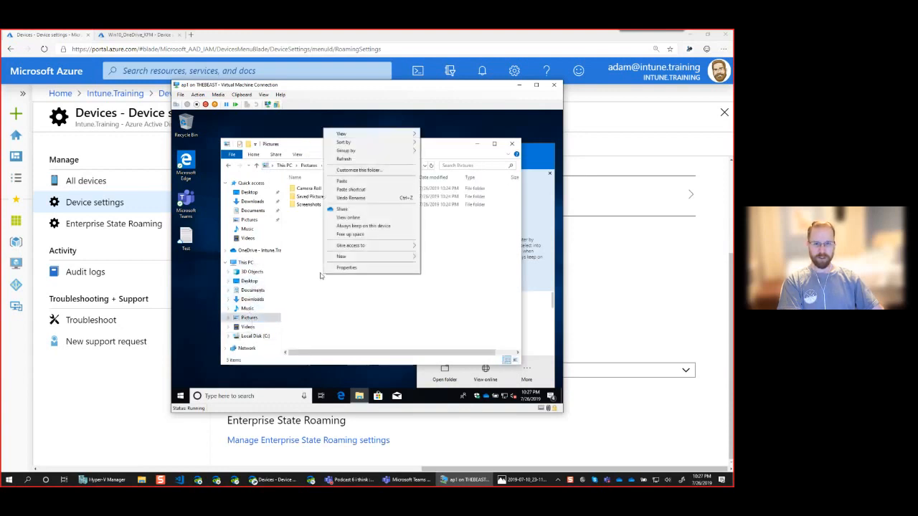
pyautogui.click(247, 309)
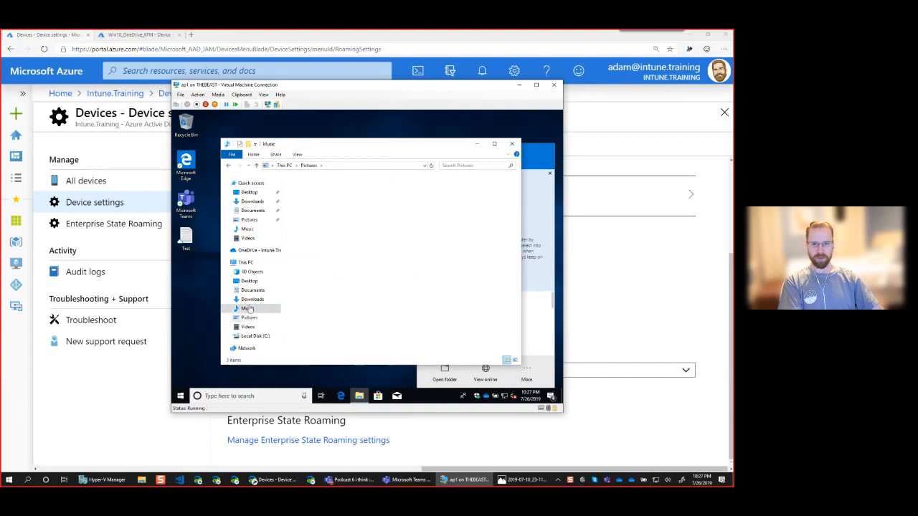
pyautogui.rightClick(351, 235)
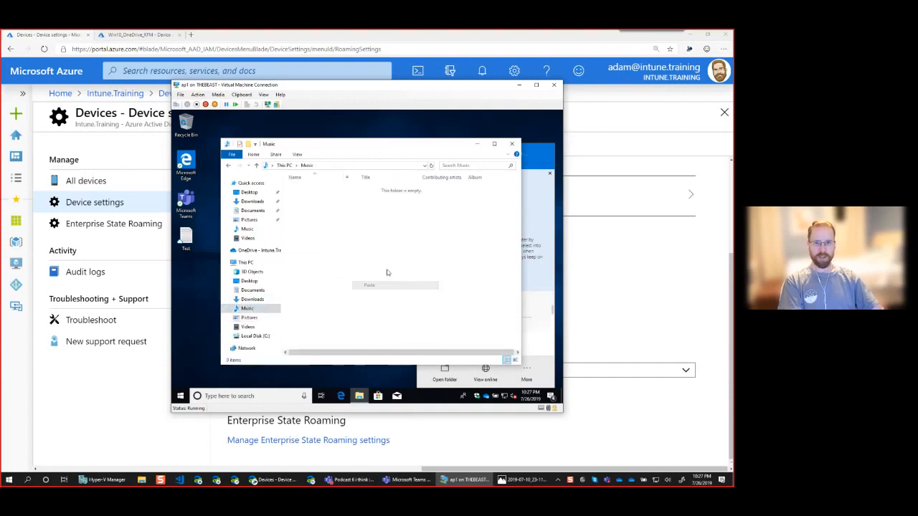
pyautogui.press('Escape')
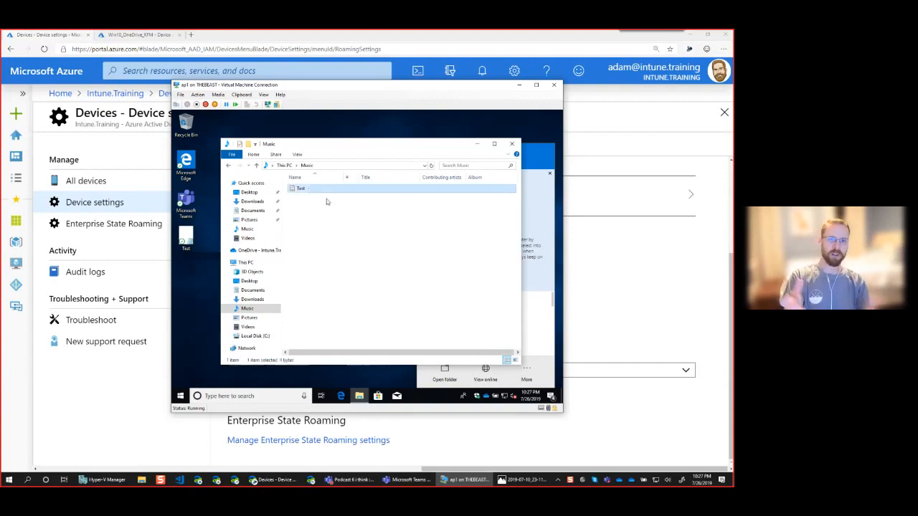
pyautogui.press('Delete')
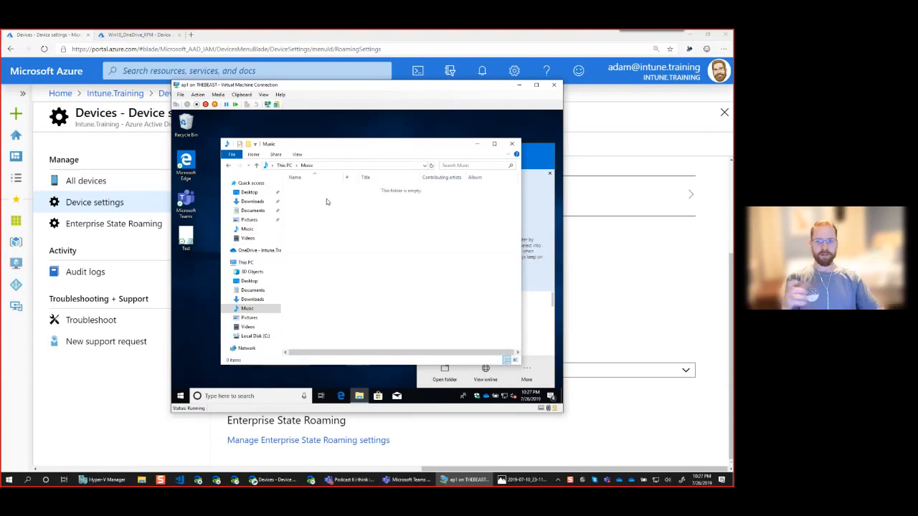
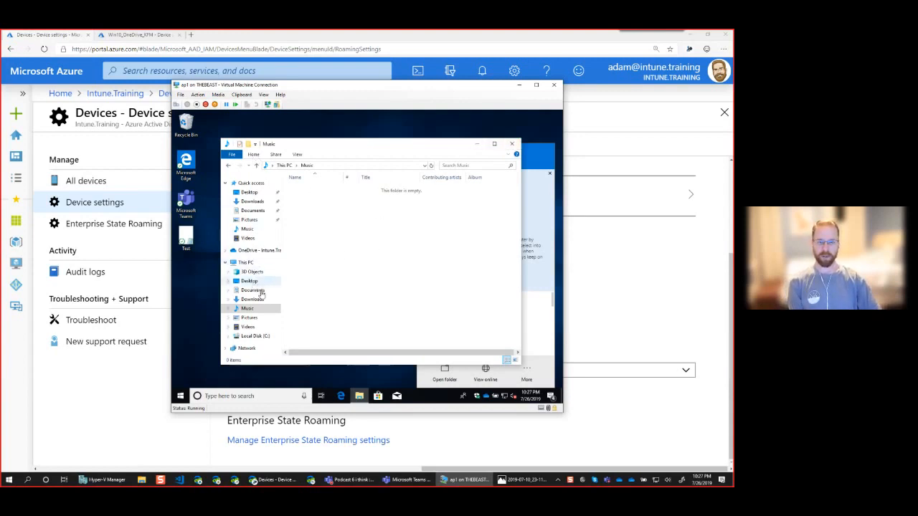
# Open the Desktop folder, narrow the Name column, and set the Test document to always be kept on this device.
pyautogui.click(250, 281)
pyautogui.click(324, 205)
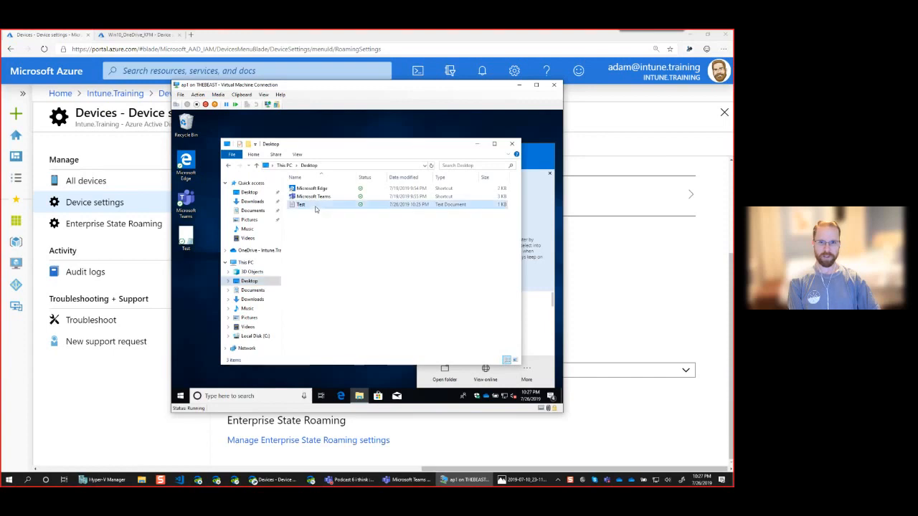
pyautogui.moveTo(356, 180); pyautogui.dragTo(346, 181)
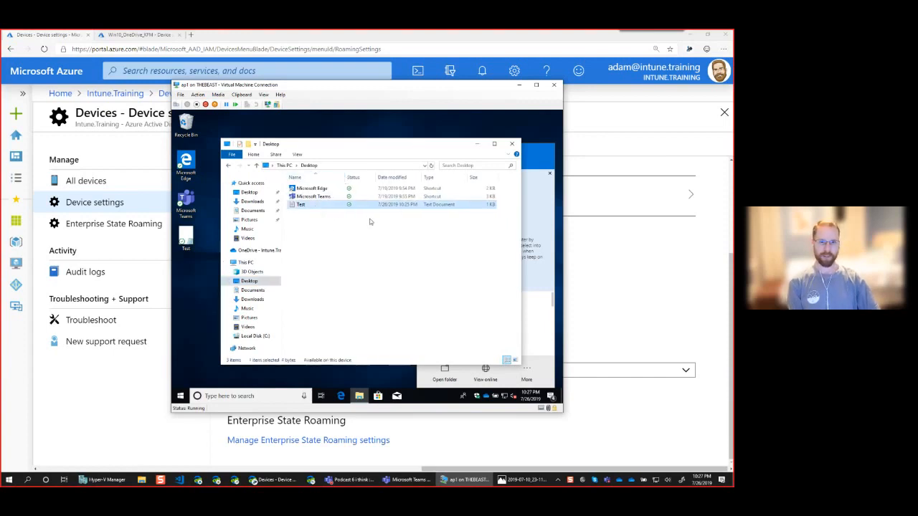
pyautogui.rightClick(312, 208)
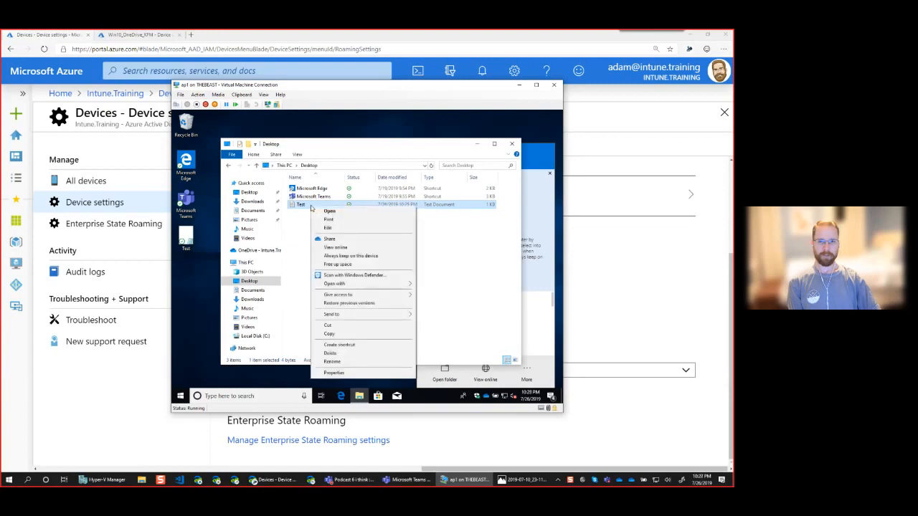
pyautogui.click(346, 255)
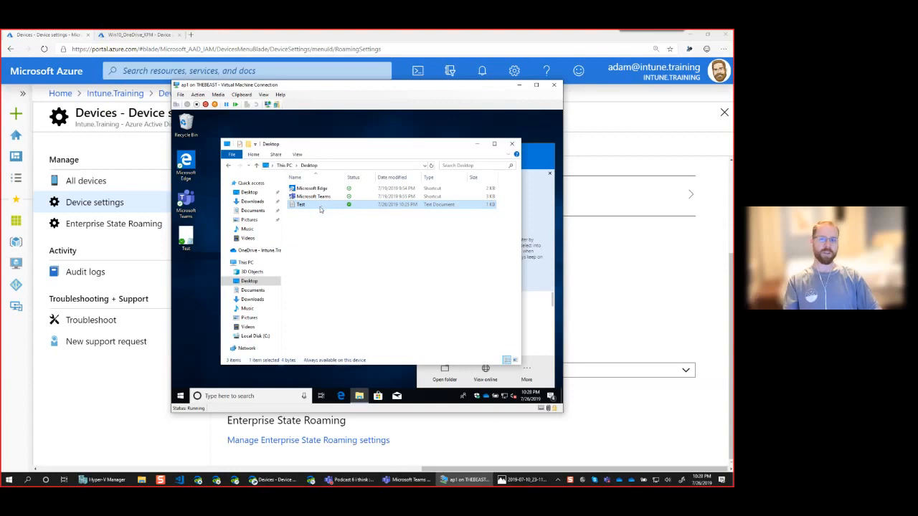
# View the Test document online in OneDrive, decline the browser's import offer, and select Test.txt in the Desktop file list.
pyautogui.rightClick(319, 208)
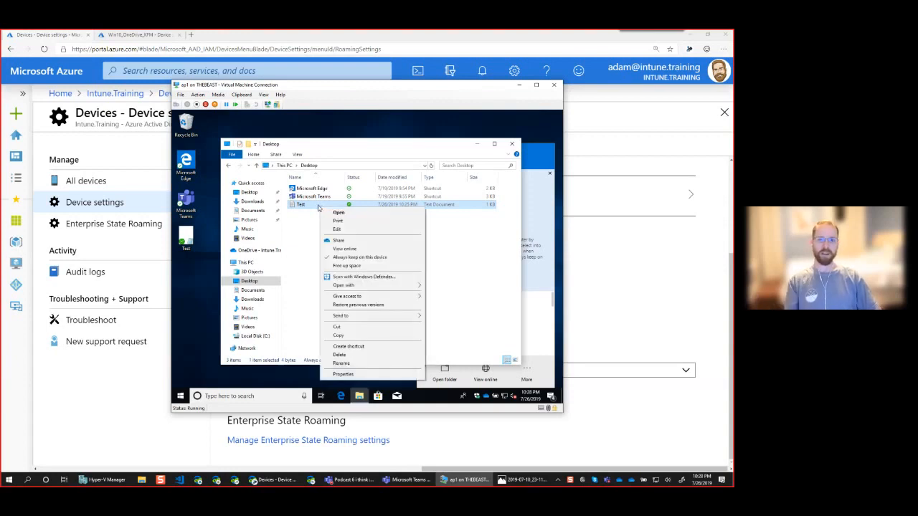
pyautogui.click(366, 249)
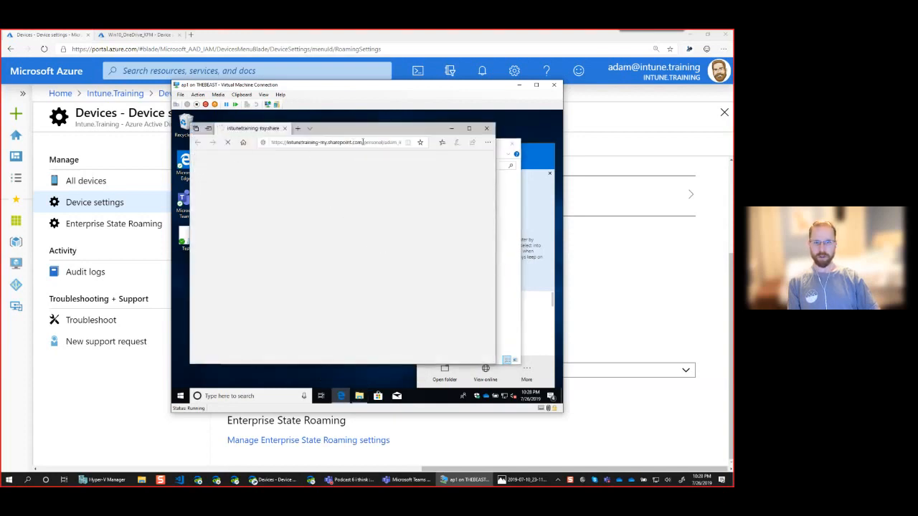
pyautogui.moveTo(496, 214); pyautogui.dragTo(533, 214)
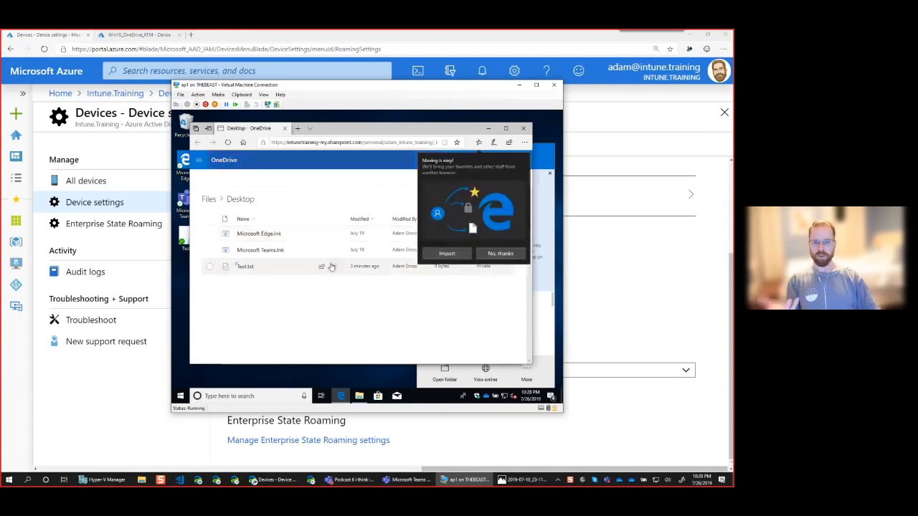
pyautogui.click(500, 253)
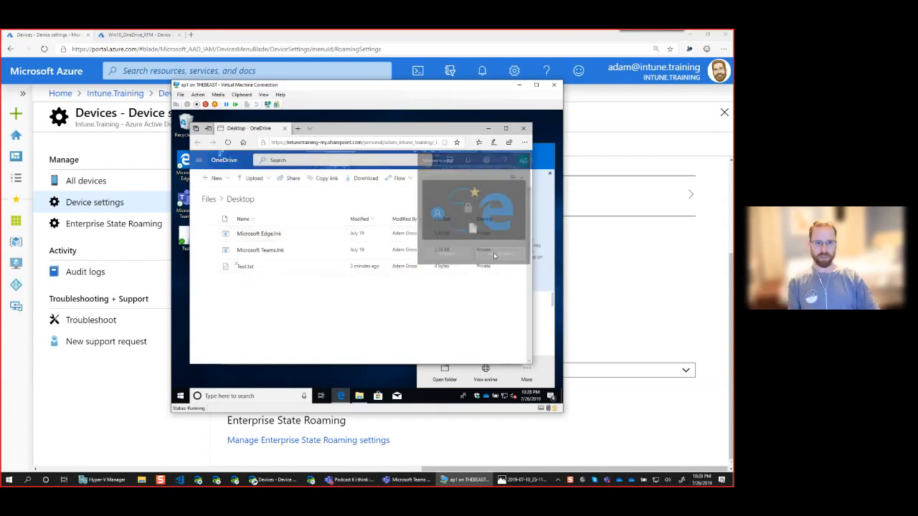
pyautogui.click(224, 268)
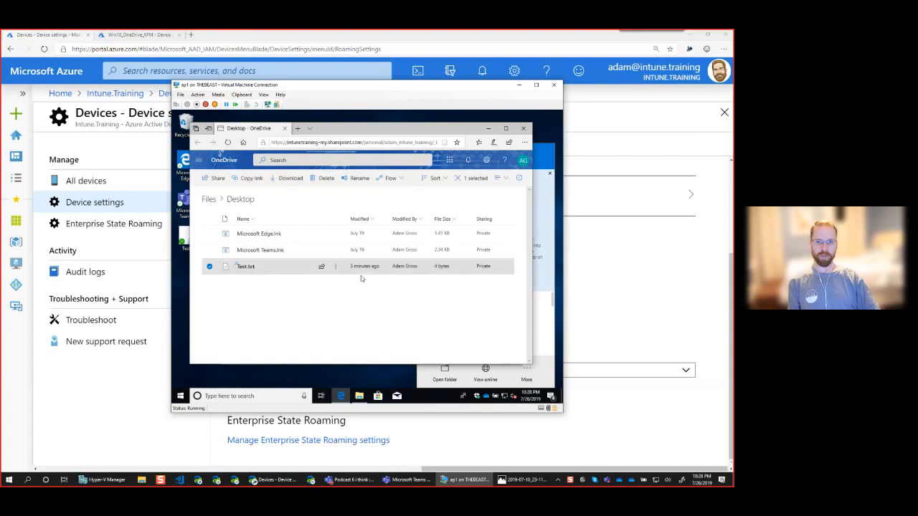
# Examine the sharing link settings for Test.txt, try turning off Allow editing, and close them without applying.
pyautogui.click(322, 269)
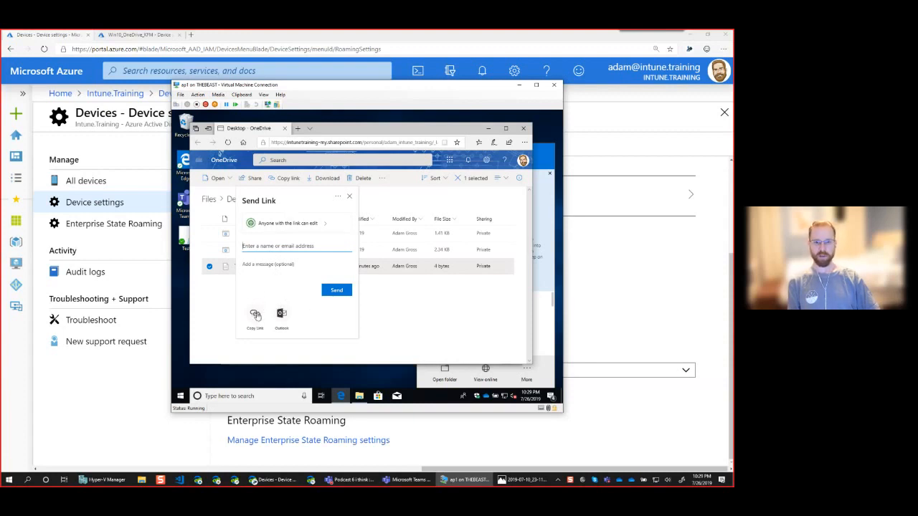
pyautogui.click(319, 228)
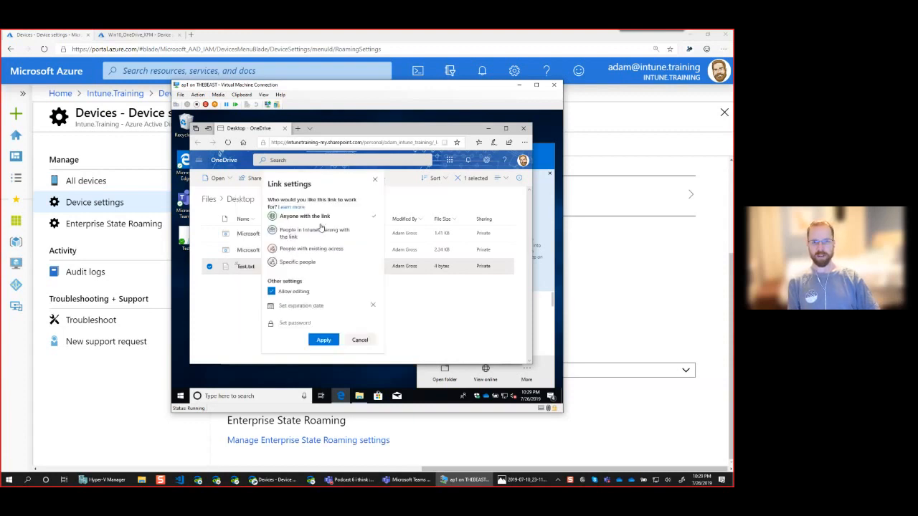
pyautogui.click(276, 292)
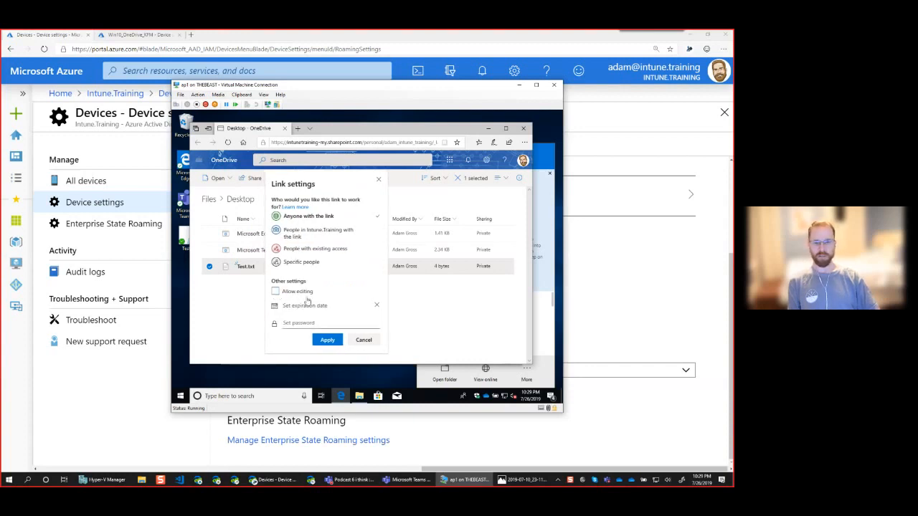
pyautogui.click(378, 180)
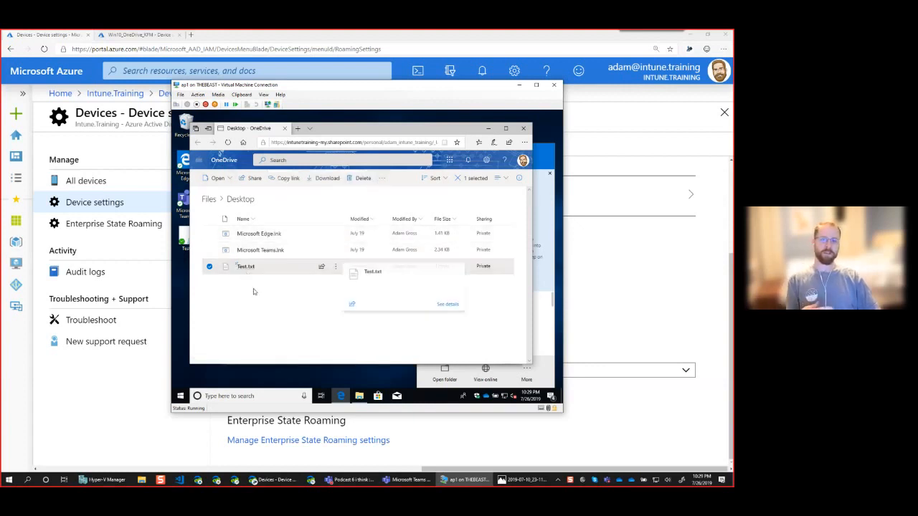
pyautogui.moveTo(246, 269)
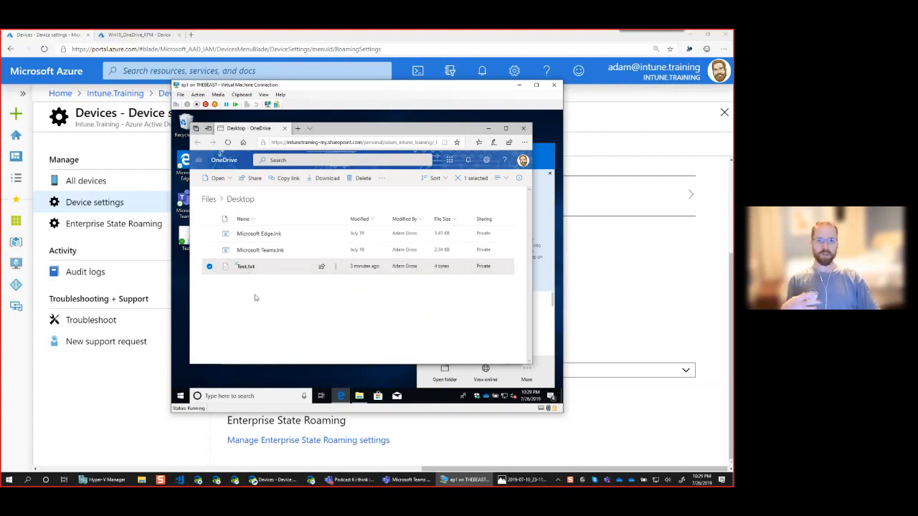
pyautogui.click(254, 298)
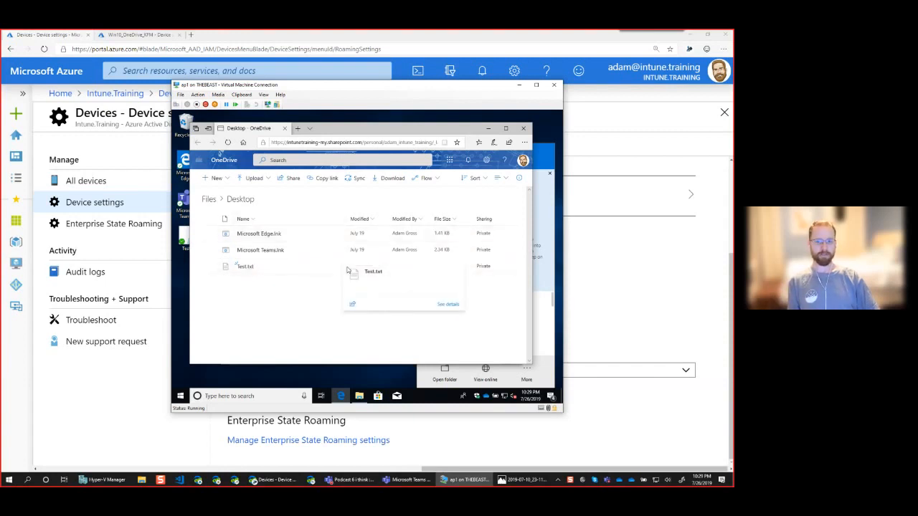
# Return to the local Desktop folder, review the OneDrive sharing options for the Test document, and close them without sending a link.
pyautogui.click(488, 129)
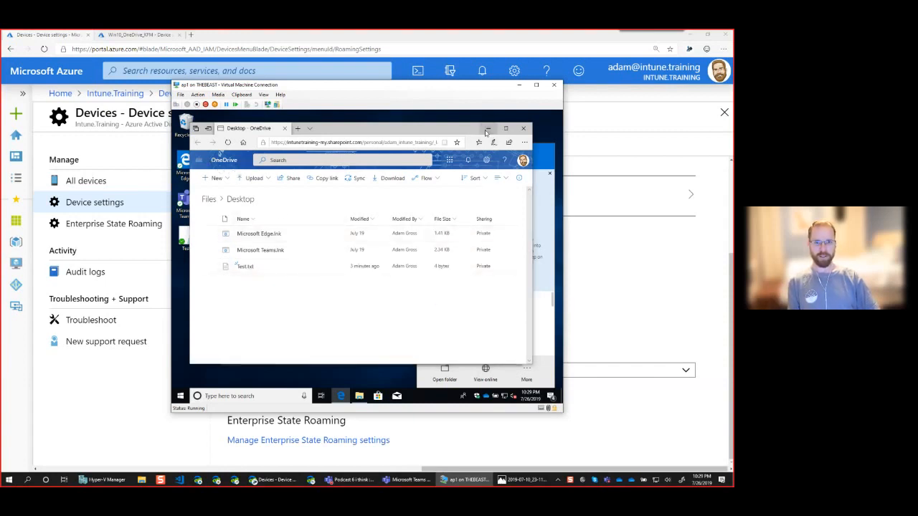
pyautogui.rightClick(304, 208)
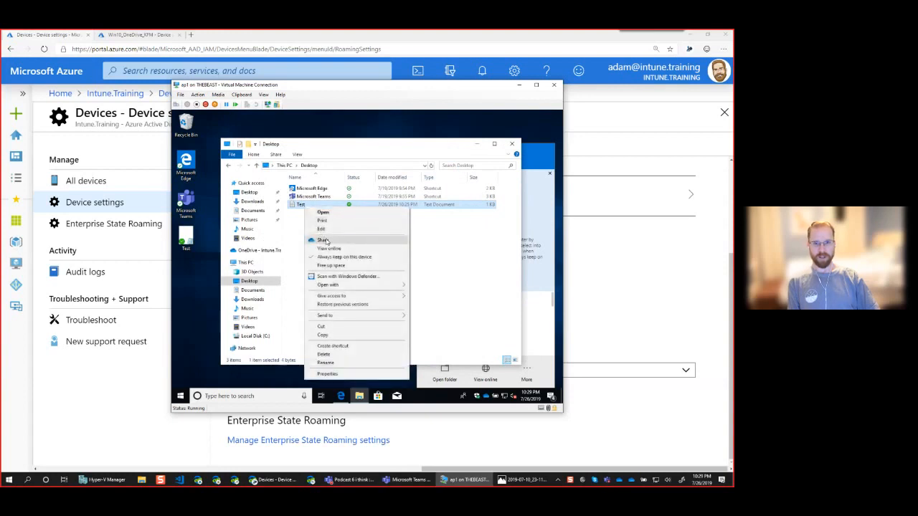
pyautogui.click(336, 242)
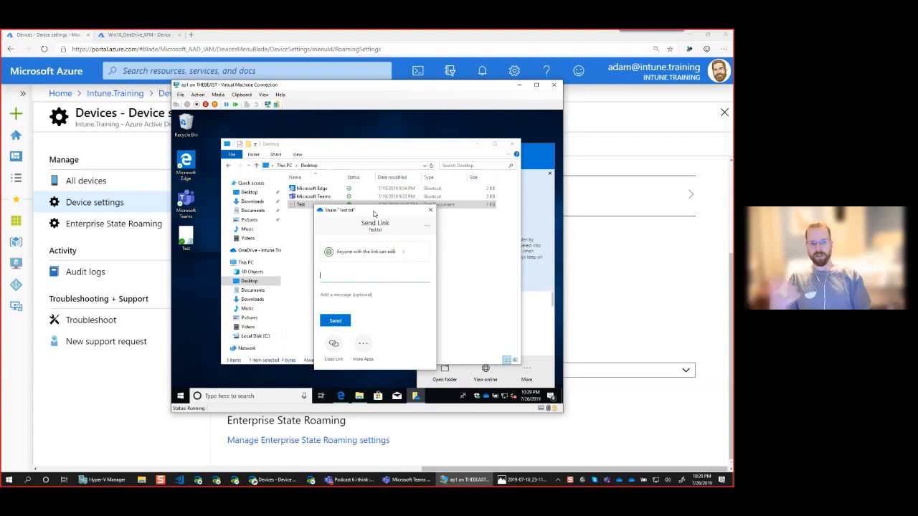
pyautogui.click(430, 211)
pyautogui.rightClick(318, 205)
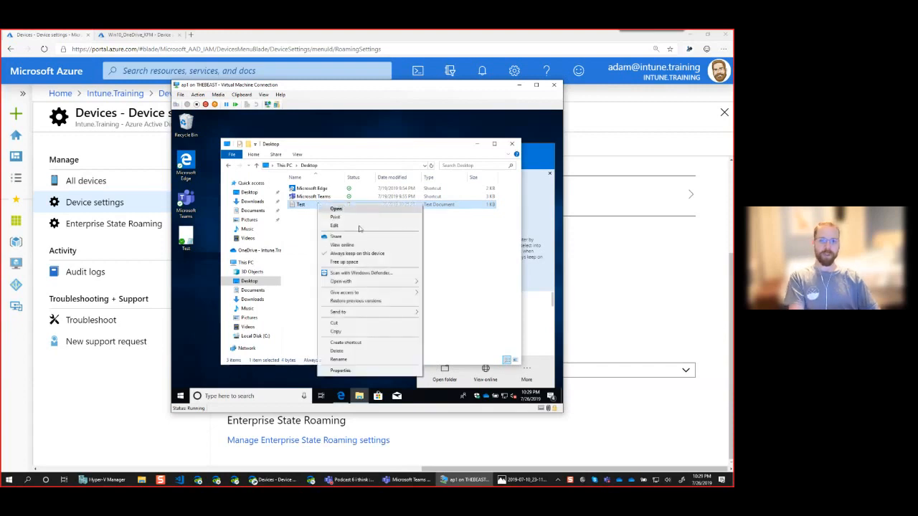
pyautogui.click(344, 237)
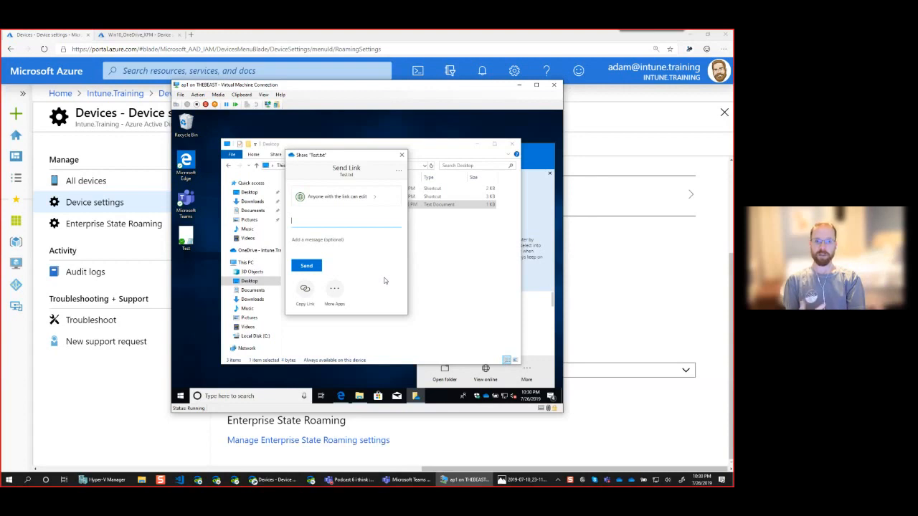
pyautogui.click(402, 156)
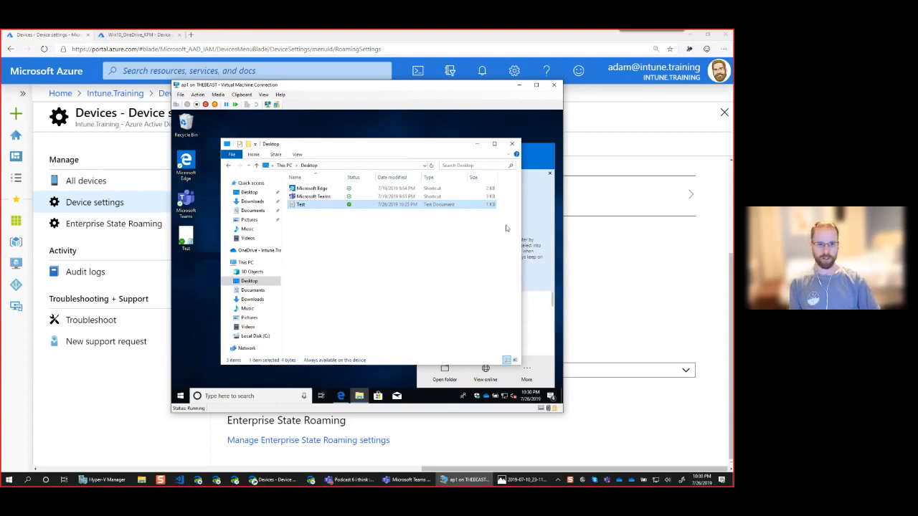
# Dismiss the online files tip in the OneDrive activity window, review the recent sync activity, and close the window.
pyautogui.click(527, 153)
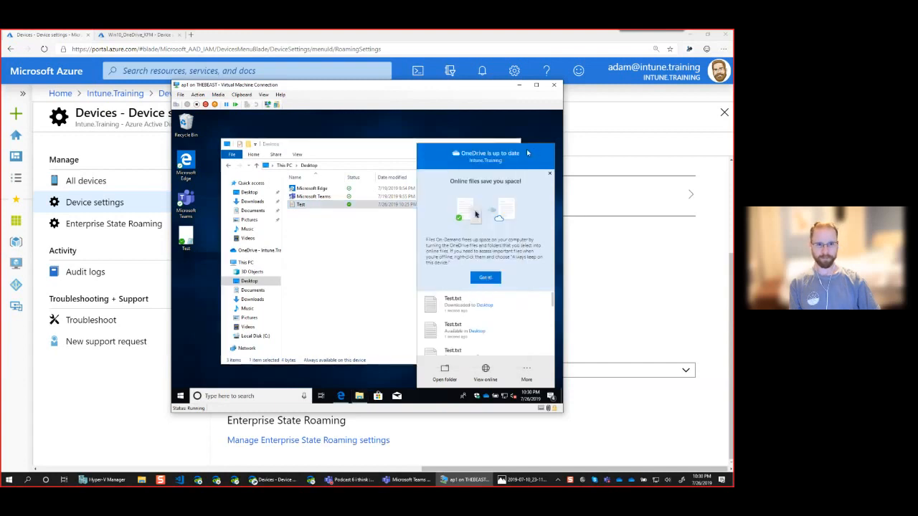
pyautogui.click(485, 277)
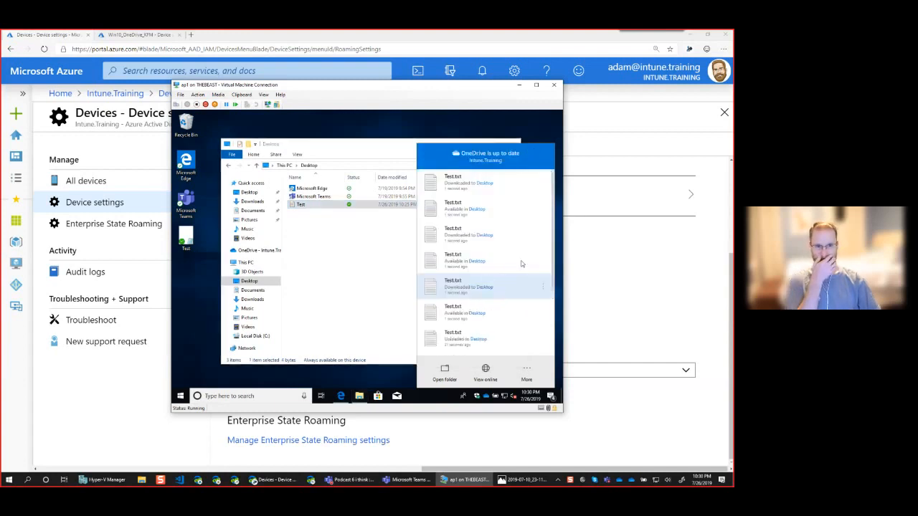
pyautogui.click(378, 320)
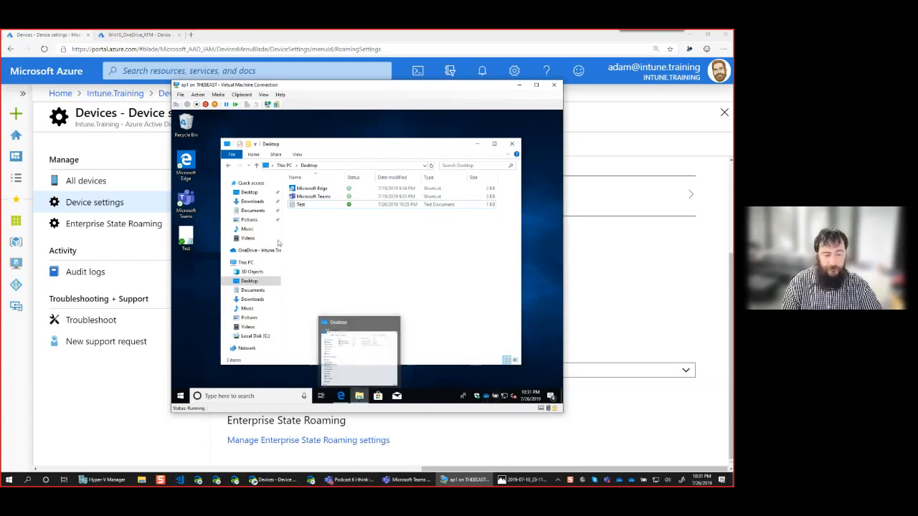
# Open the Downloads folder, check its general properties, and close them.
pyautogui.click(253, 290)
pyautogui.click(252, 300)
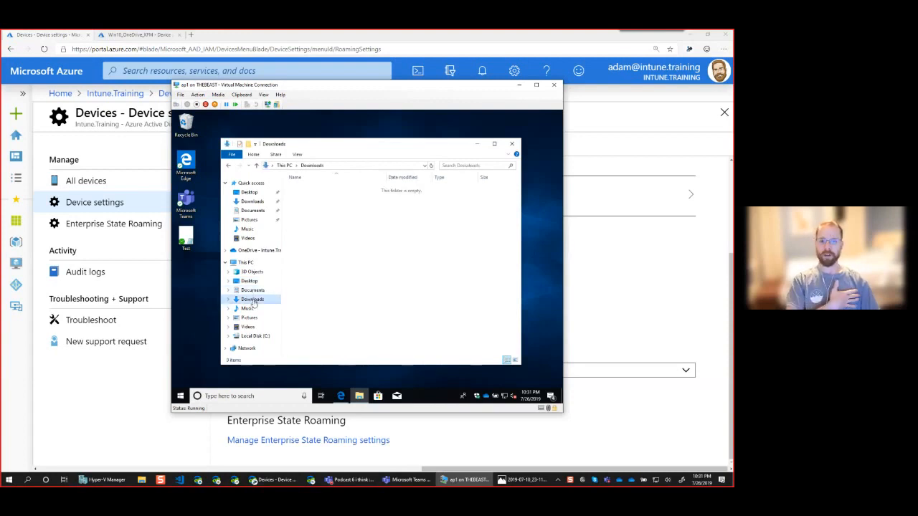
pyautogui.rightClick(252, 301)
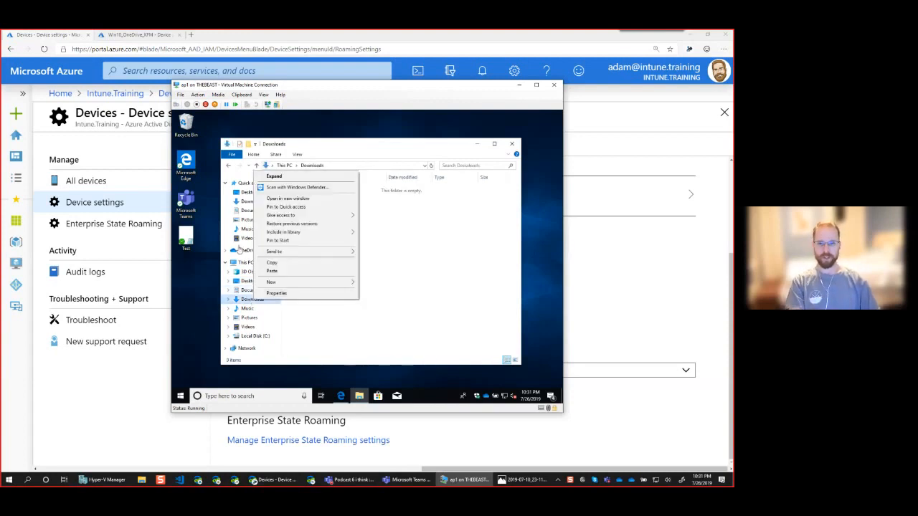
pyautogui.click(277, 293)
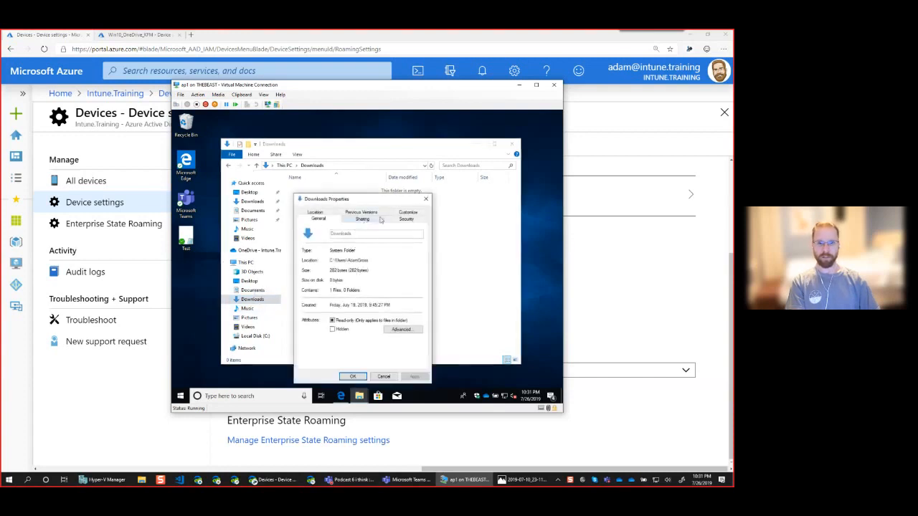
pyautogui.click(426, 201)
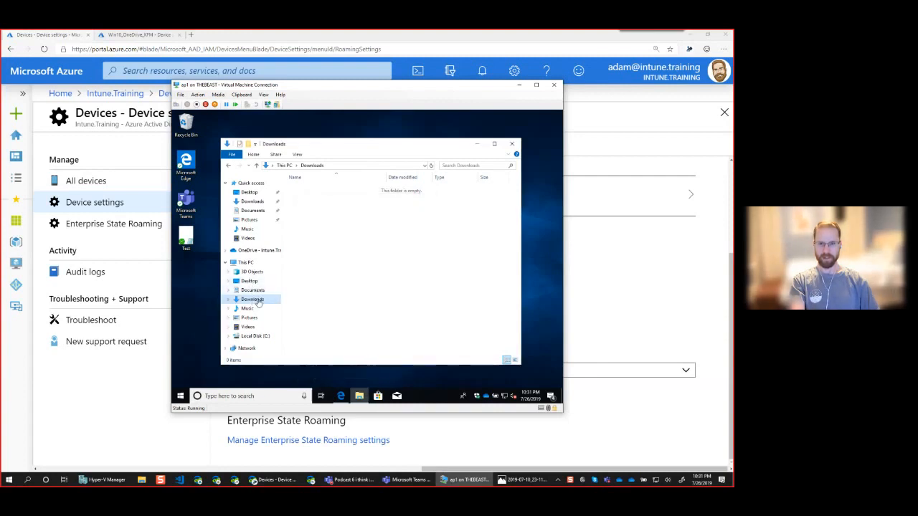
# Open the Downloads folder's properties, look over its customization options, and choose OneDrive - Intune.Training as its new location.
pyautogui.rightClick(258, 302)
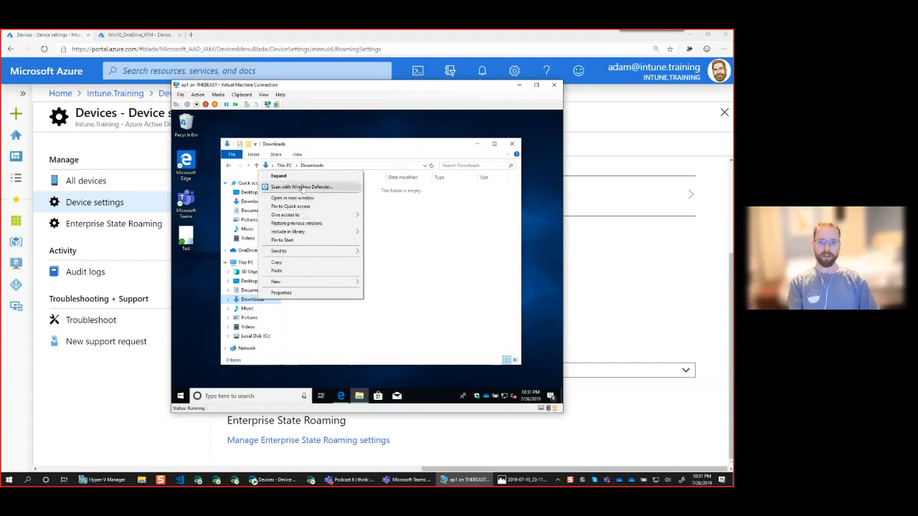
pyautogui.click(282, 293)
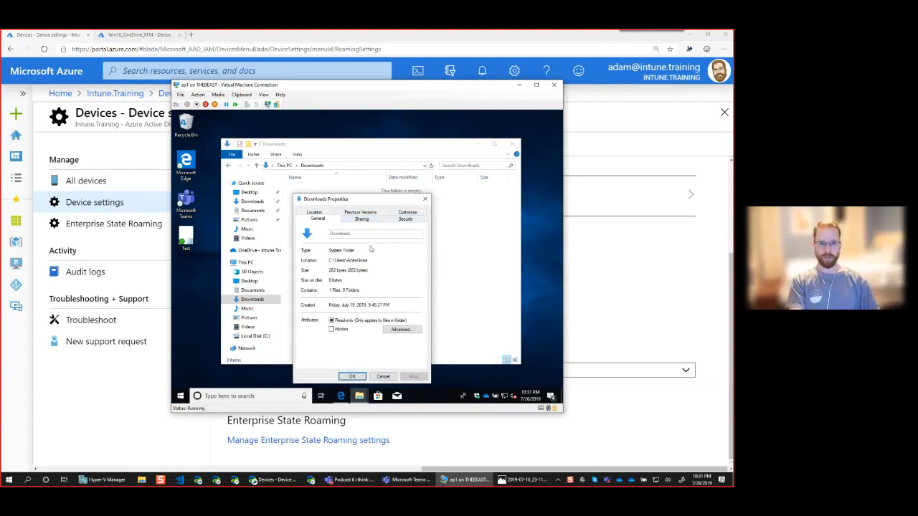
pyautogui.click(405, 214)
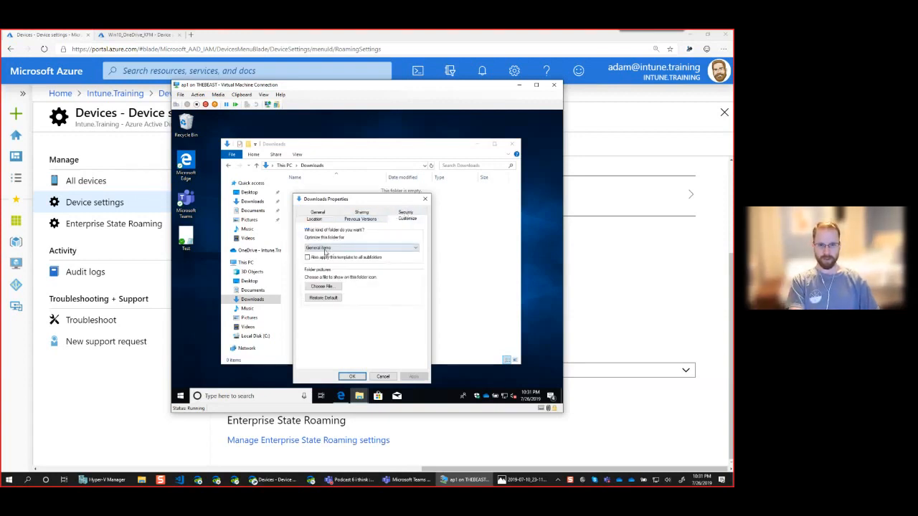
pyautogui.click(324, 248)
pyautogui.click(326, 251)
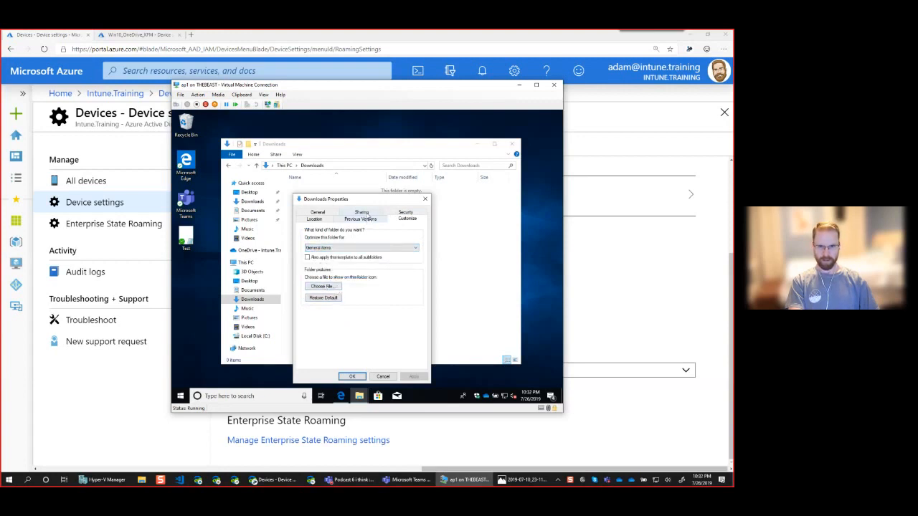
pyautogui.click(319, 221)
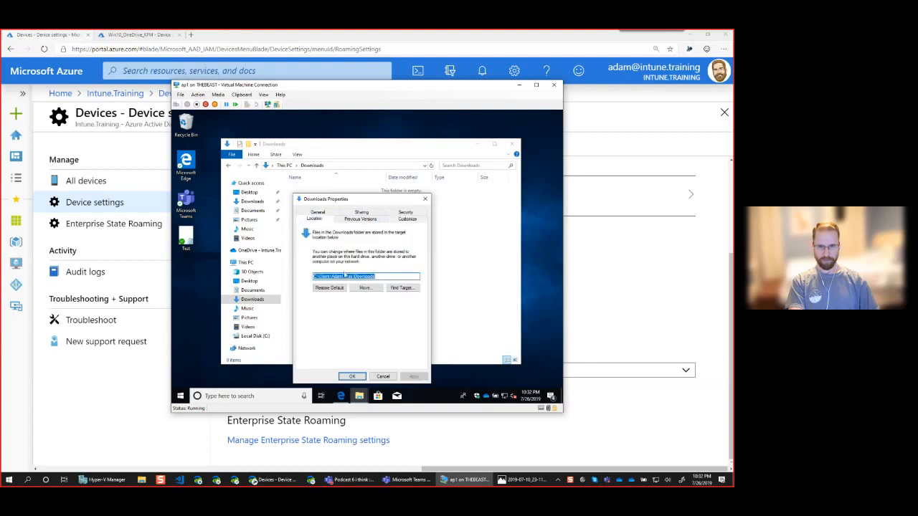
pyautogui.click(364, 287)
pyautogui.click(413, 247)
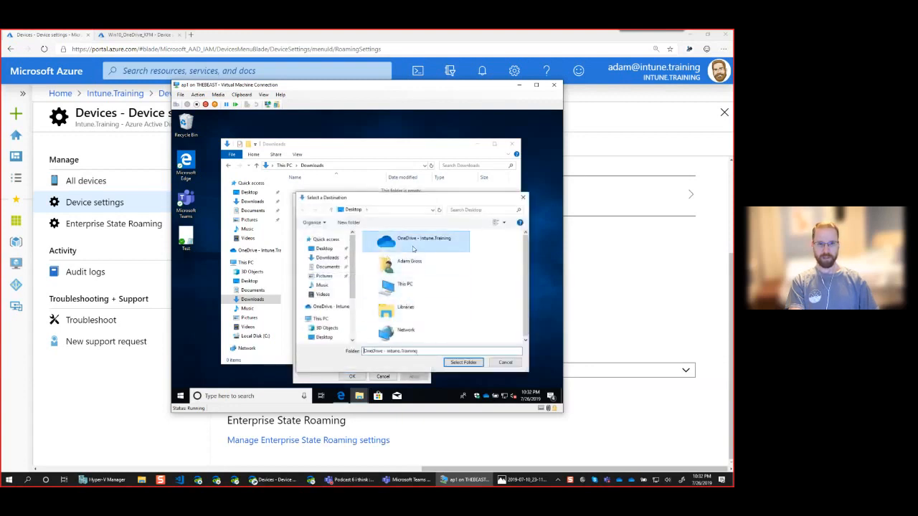
pyautogui.click(466, 363)
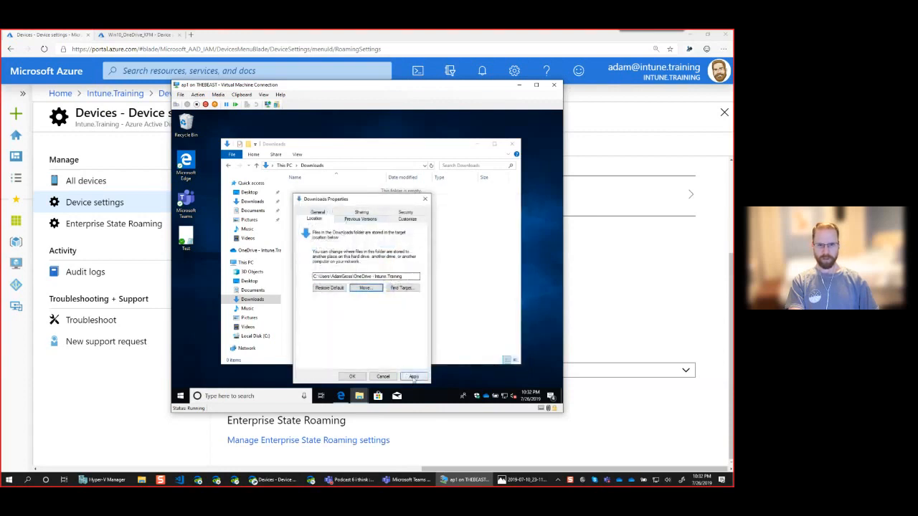
# Append \Downloads to the OneDrive target path and confirm the relocation, agreeing to create the missing folder.
pyautogui.click(415, 277)
pyautogui.write('\\D')
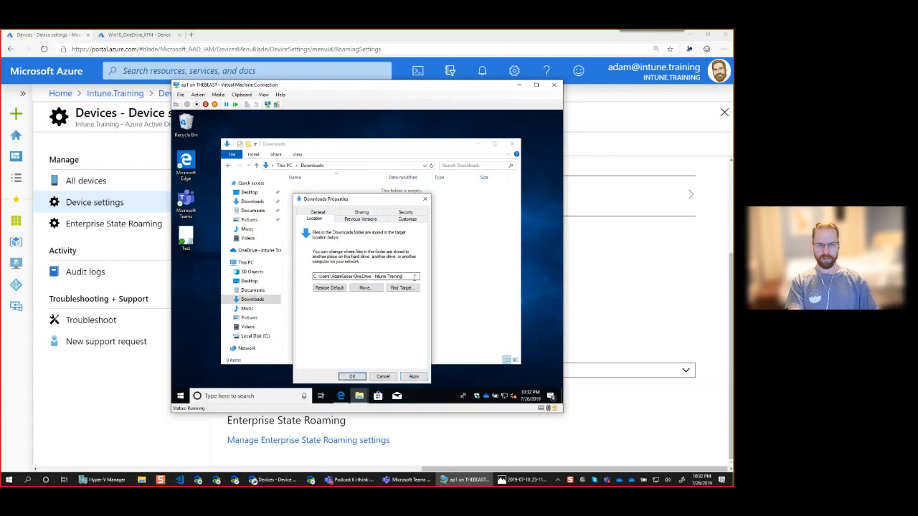
pyautogui.write('ownloads')
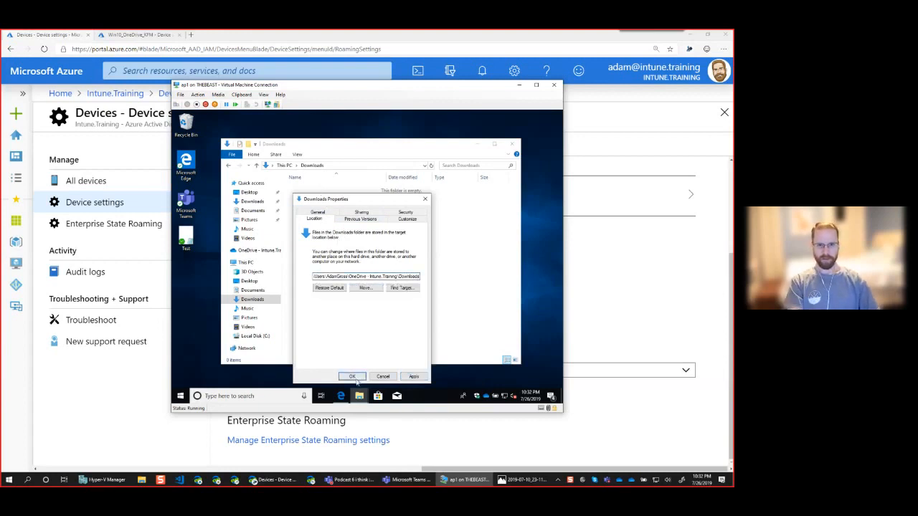
pyautogui.click(352, 377)
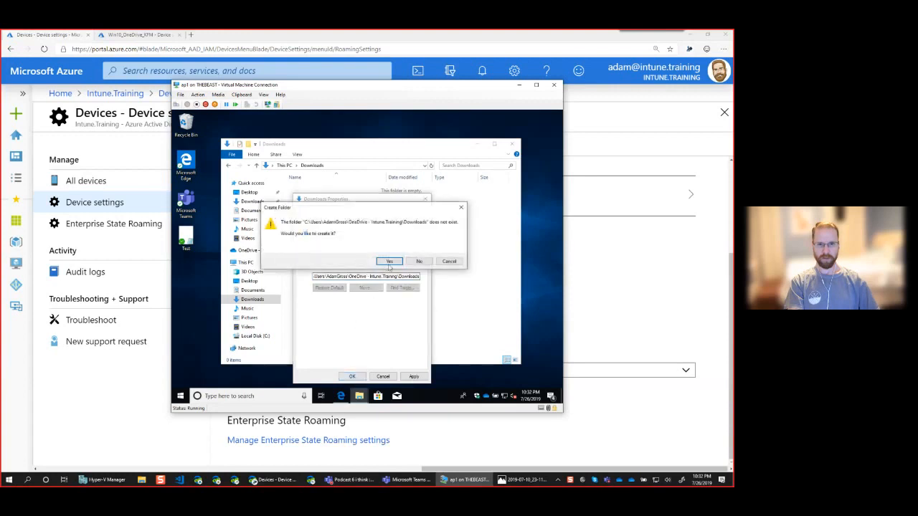
pyautogui.click(389, 261)
pyautogui.click(393, 268)
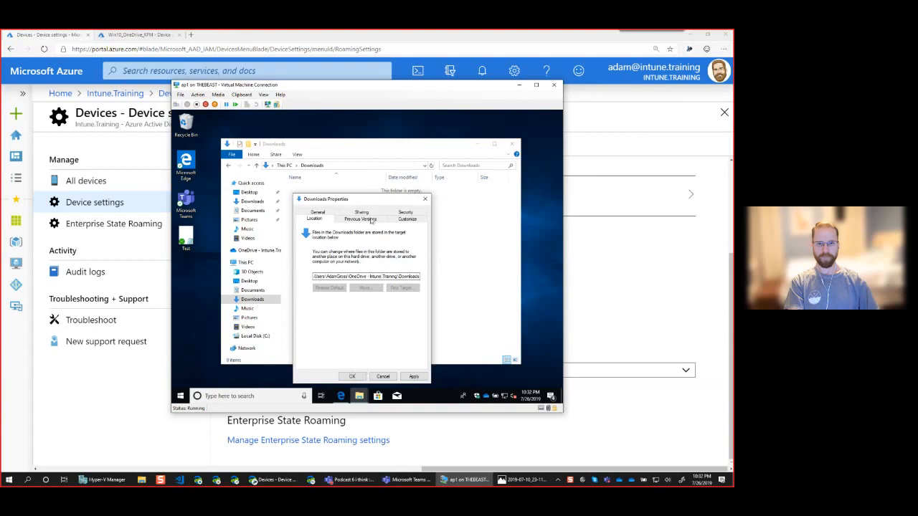
pyautogui.click(352, 376)
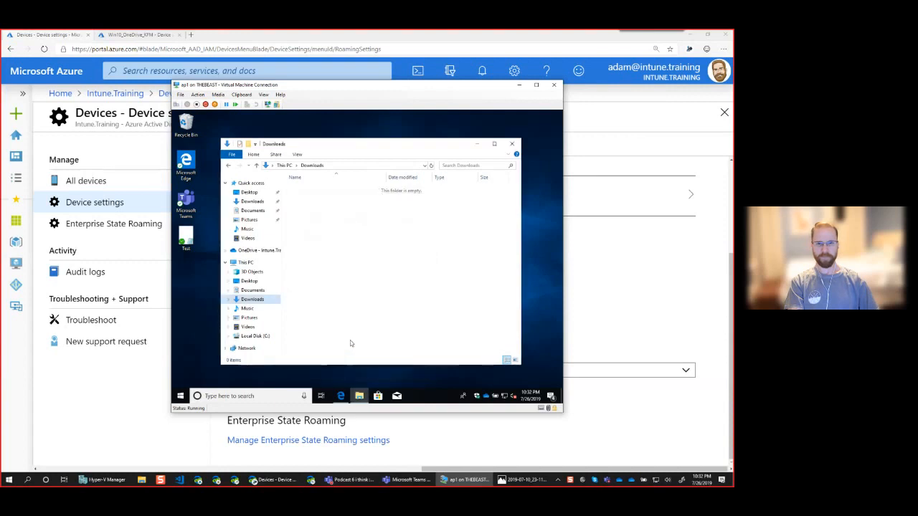
# Reopen Downloads, check its OneDrive sync status among the This PC folders, and close File Explorer.
pyautogui.click(258, 299)
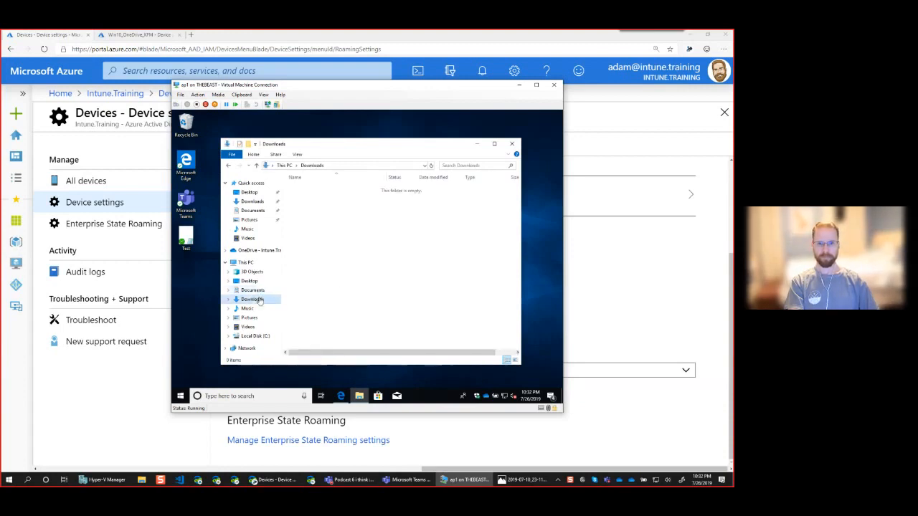
pyautogui.rightClick(260, 299)
pyautogui.click(331, 319)
pyautogui.click(285, 166)
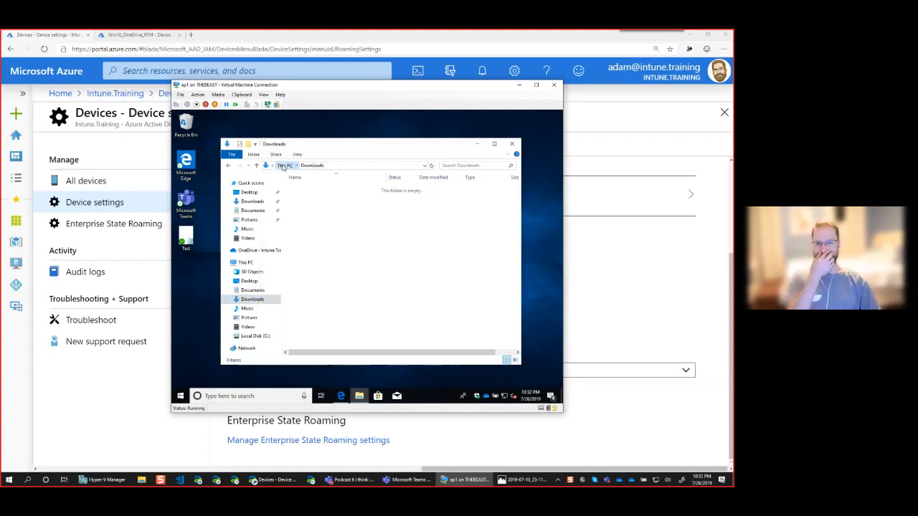
pyautogui.click(256, 301)
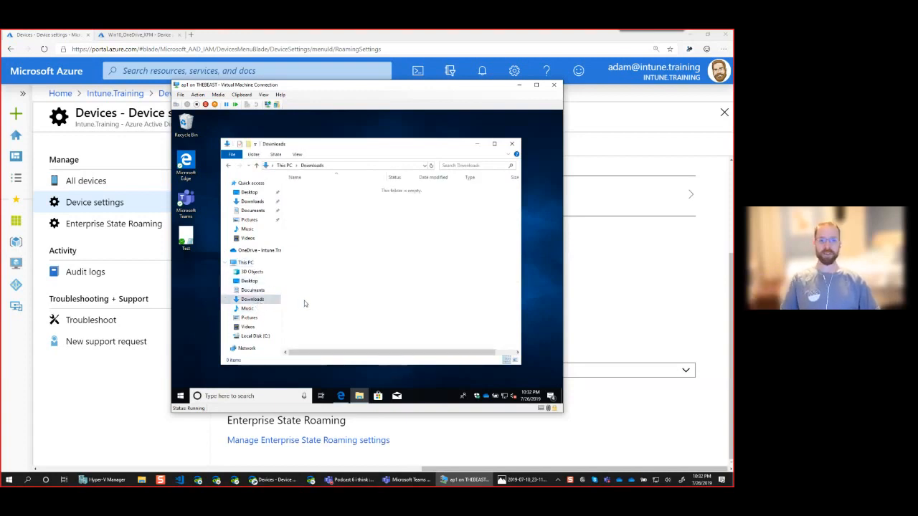
pyautogui.click(511, 143)
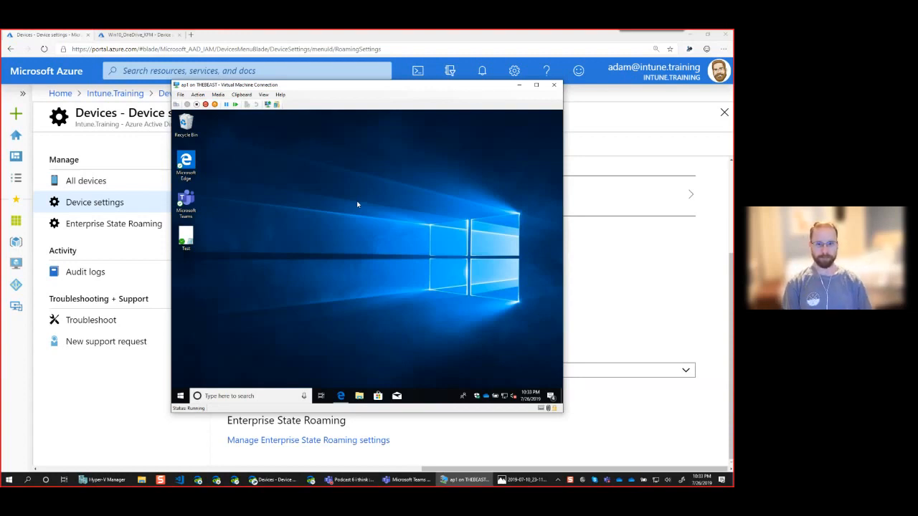
# Open the Sync your settings page under Accounts in the virtual machine's Windows Settings.
pyautogui.click(181, 397)
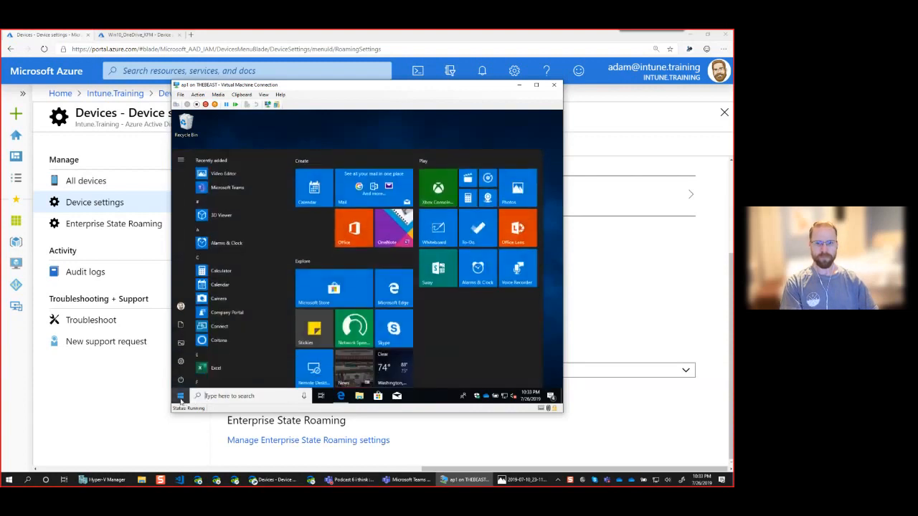
pyautogui.click(181, 362)
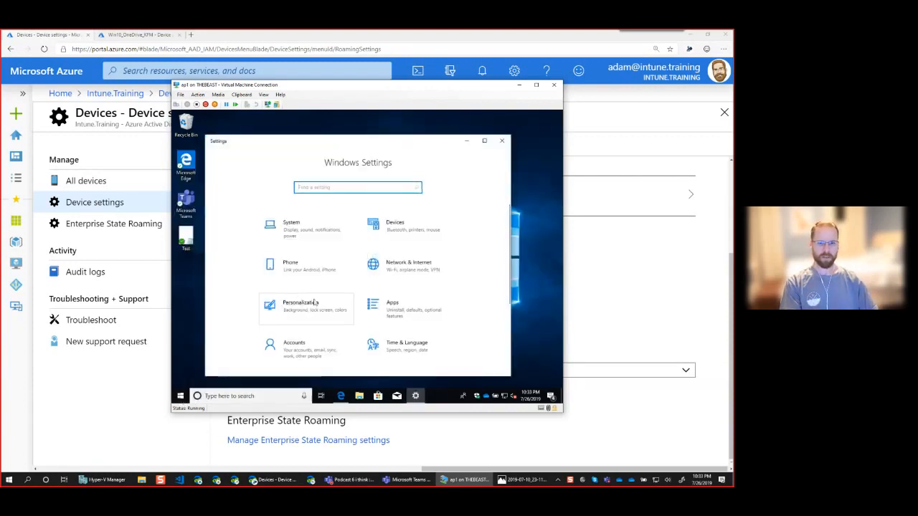
pyautogui.click(315, 343)
pyautogui.click(261, 314)
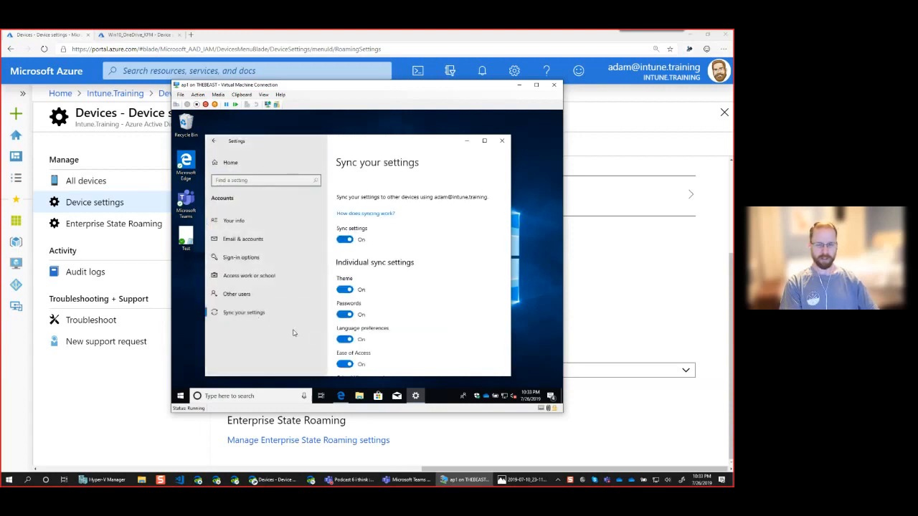
pyautogui.moveTo(432, 147); pyautogui.dragTo(431, 138)
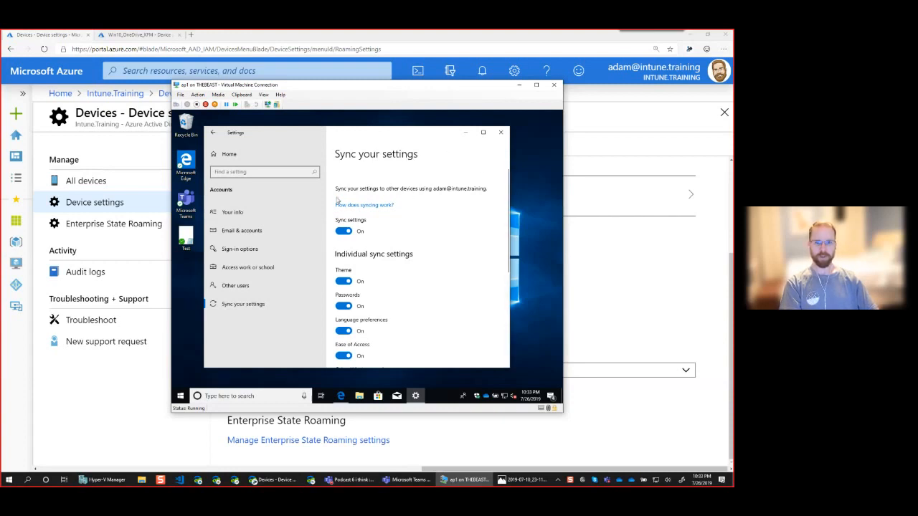
# Switch Sync settings off and back on, review the individual sync settings, and close Windows Settings.
pyautogui.click(337, 235)
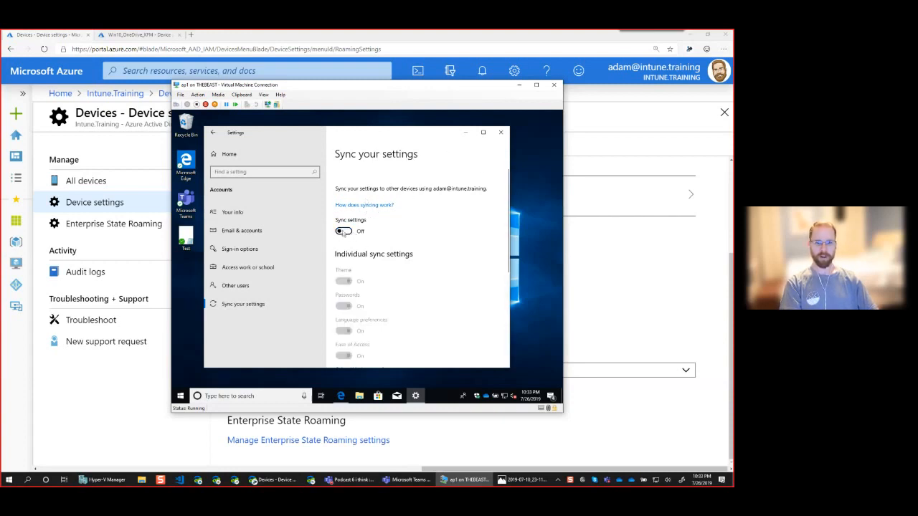
pyautogui.click(335, 235)
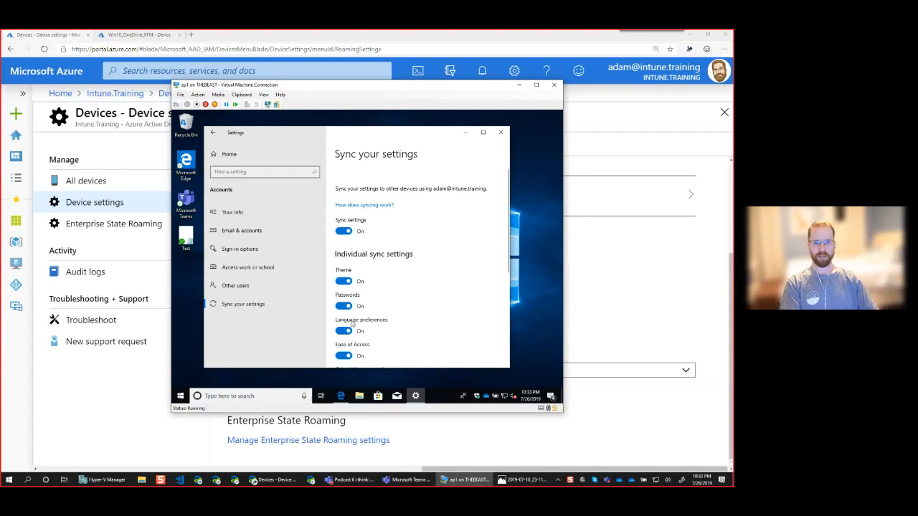
pyautogui.scroll(-5, 360, 355)
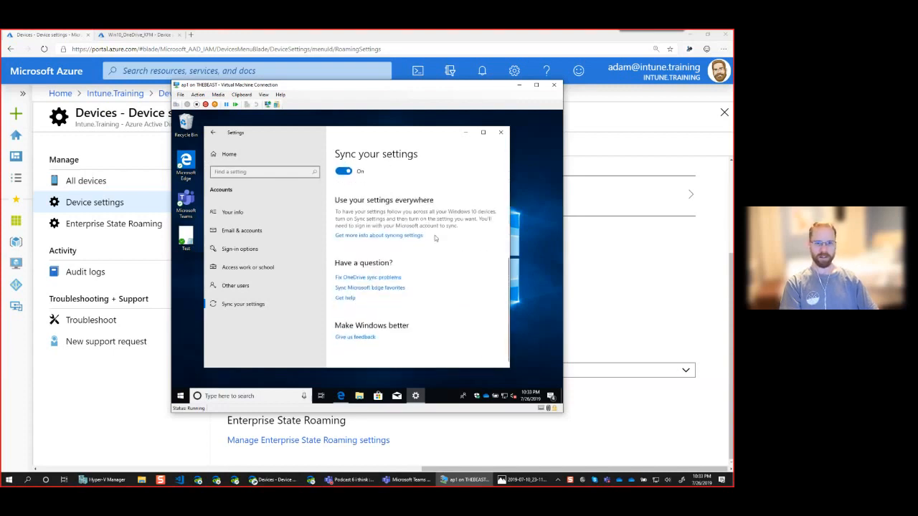
pyautogui.scroll(5, 453, 239)
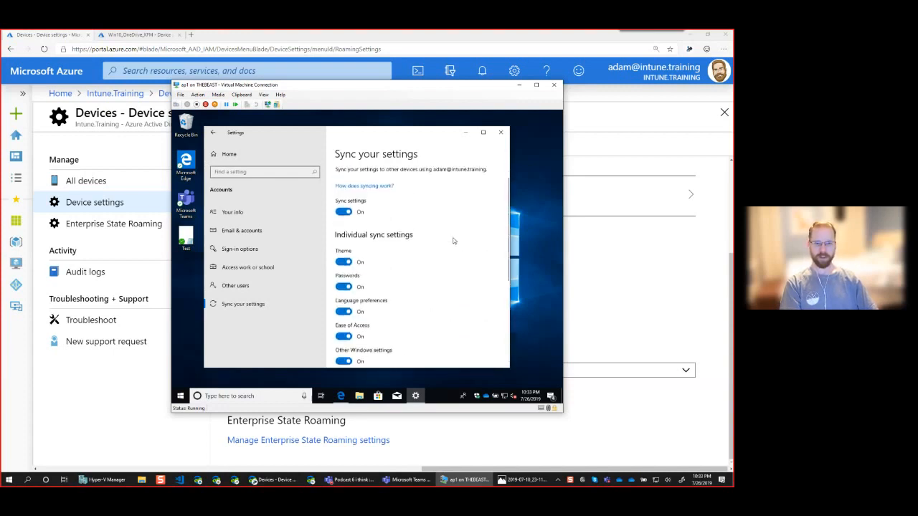
pyautogui.scroll(-2, 380, 286)
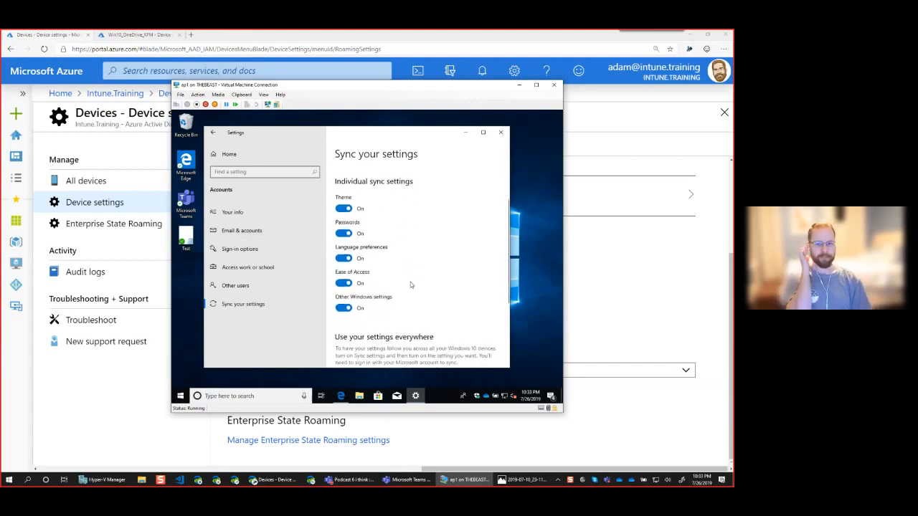
pyautogui.scroll(2, 411, 285)
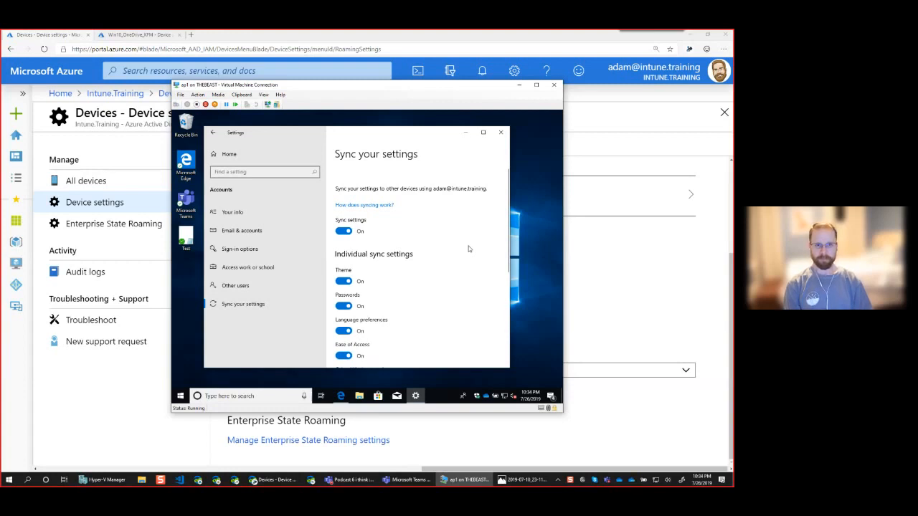
pyautogui.click(500, 134)
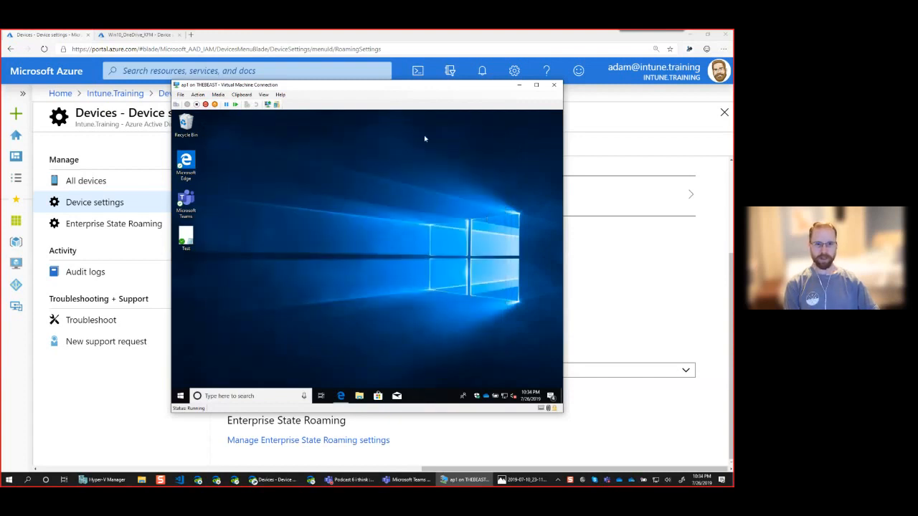
# Switch to the Photos app, go to thumbnail.png, and show it full screen.
pyautogui.click(513, 481)
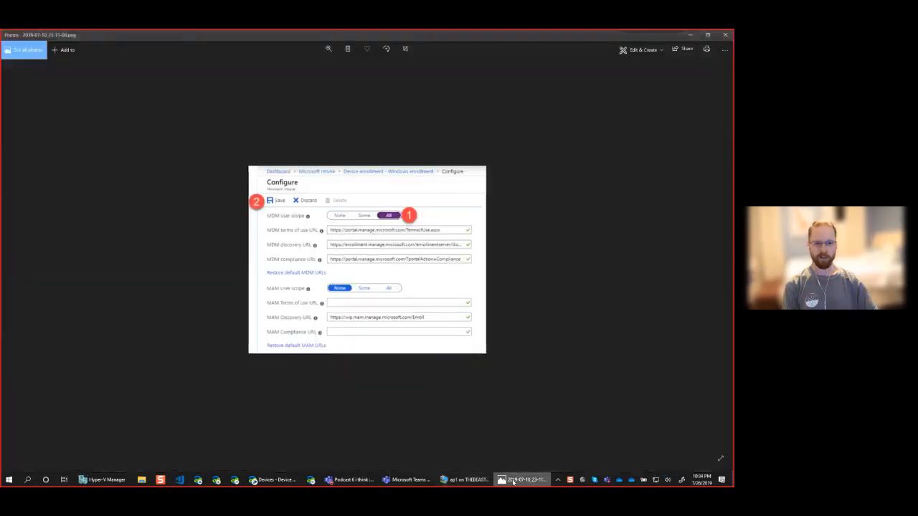
pyautogui.press('Right')
pyautogui.press('Right')
pyautogui.press('Right')
pyautogui.press('Right')
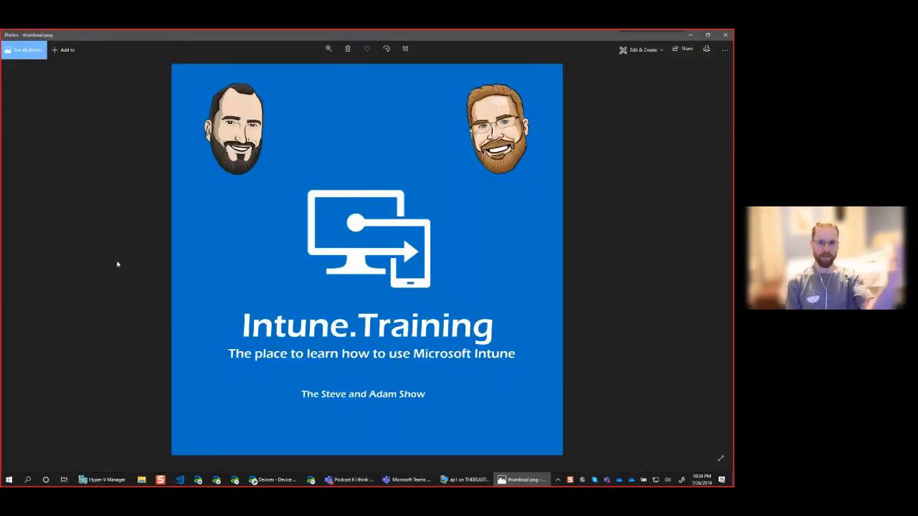
pyautogui.click(720, 461)
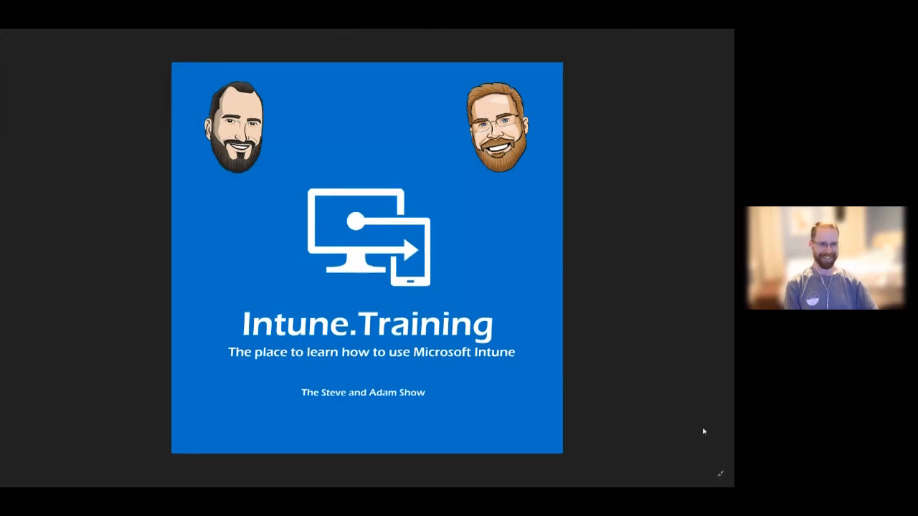